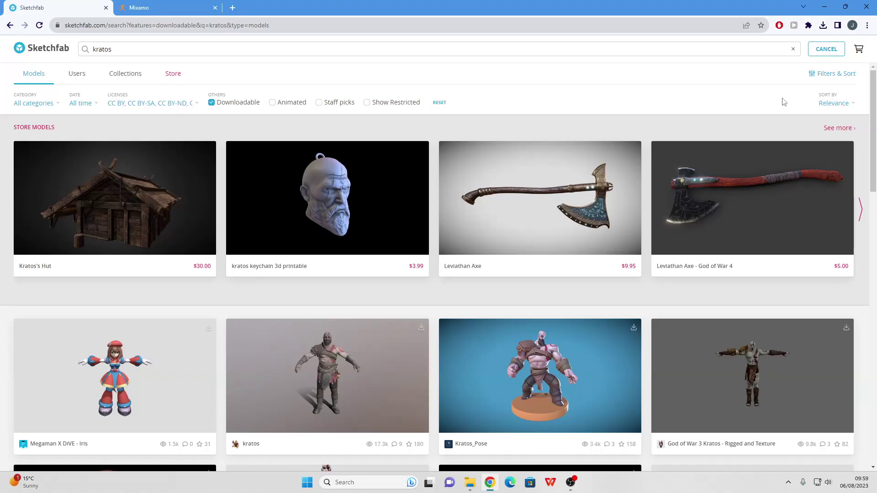
Step: Open the Kratos Fortnite model on Sketchfab, orbit its 3D preview, then go to Mixamo
scroll(690, 204, "down", 5)
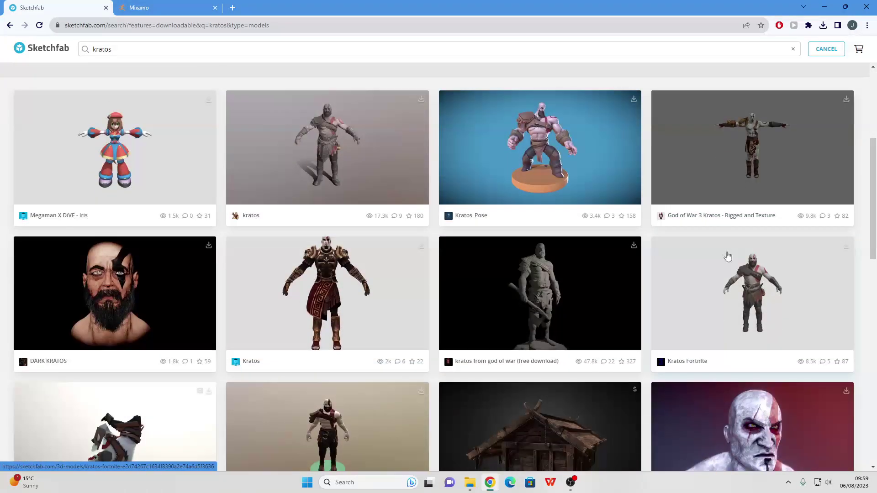
left_click(743, 282)
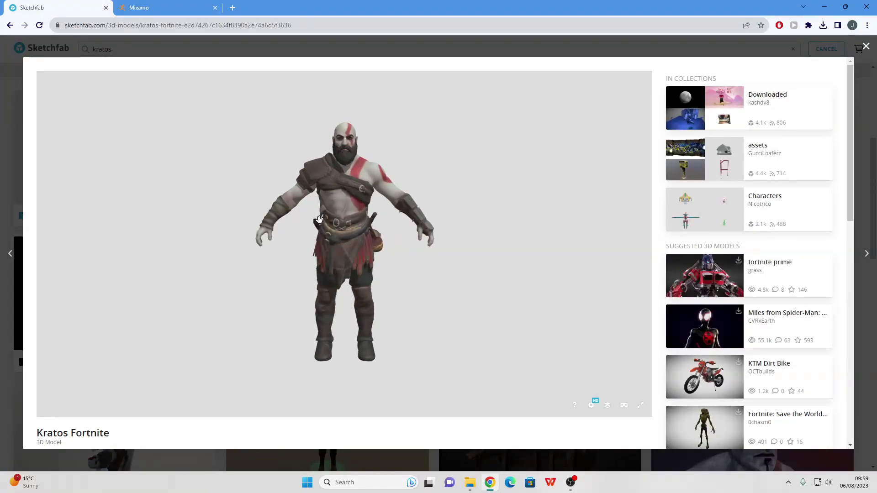
mouse_move(319, 219)
left_mouse_down()
mouse_move(421, 211)
mouse_move(318, 228)
left_mouse_up()
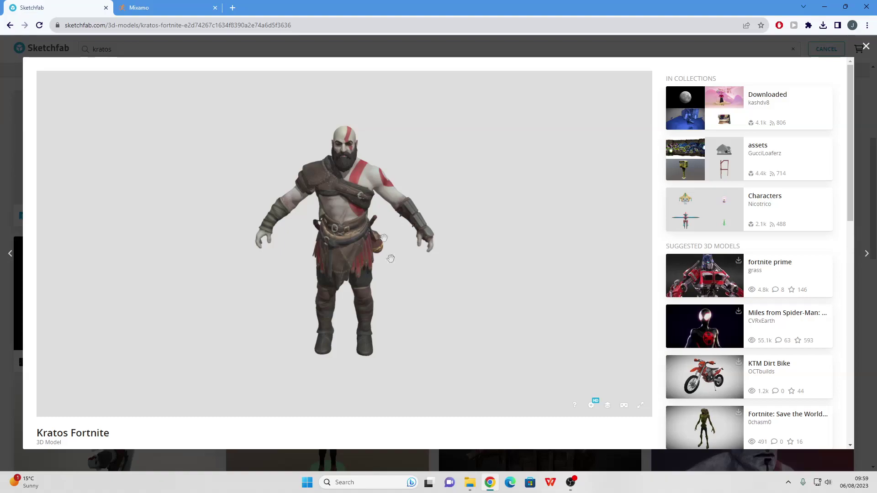
left_click_drag(431, 293, 436, 261)
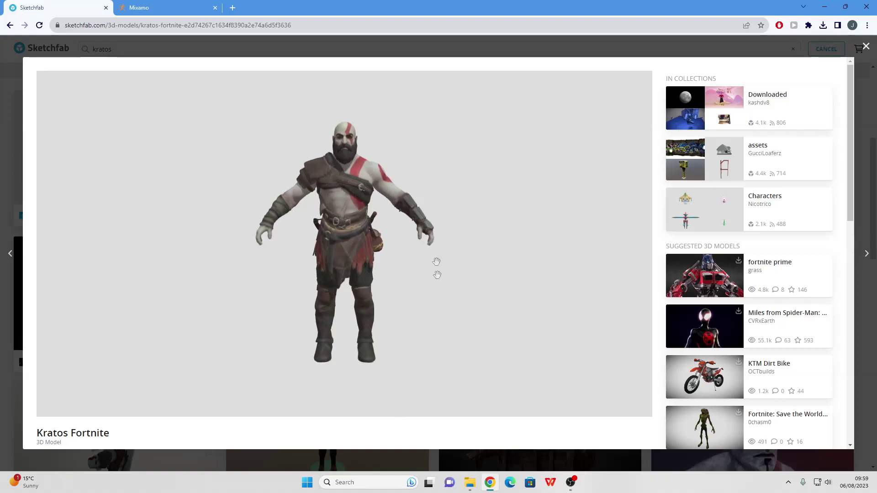
left_click(200, 6)
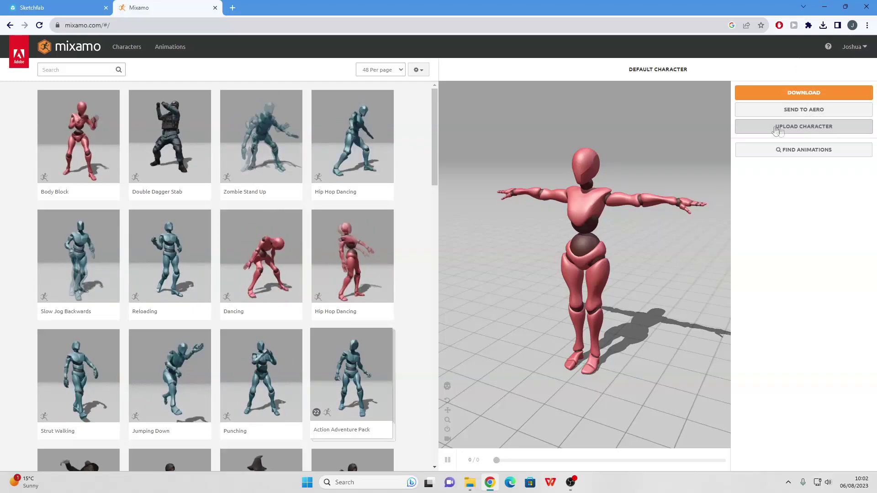
Step: Upload the KRATOS model file to Mixamo as a custom character
left_click(789, 128)
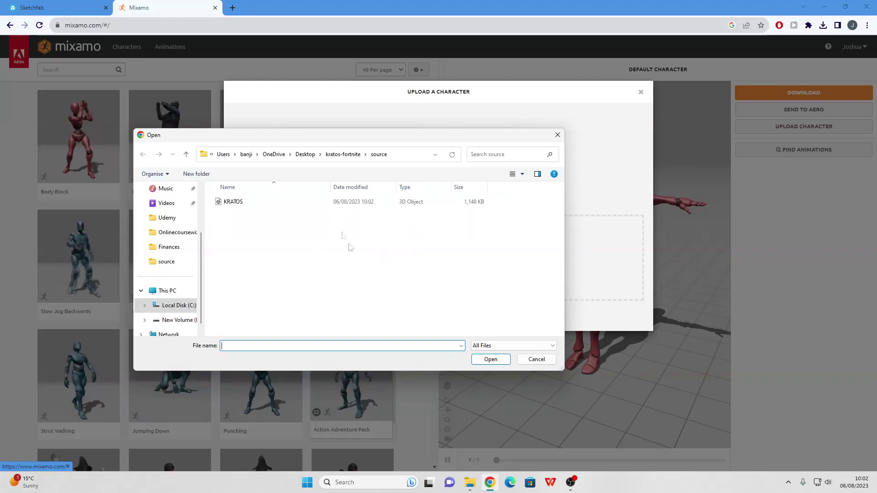
double_click(283, 202)
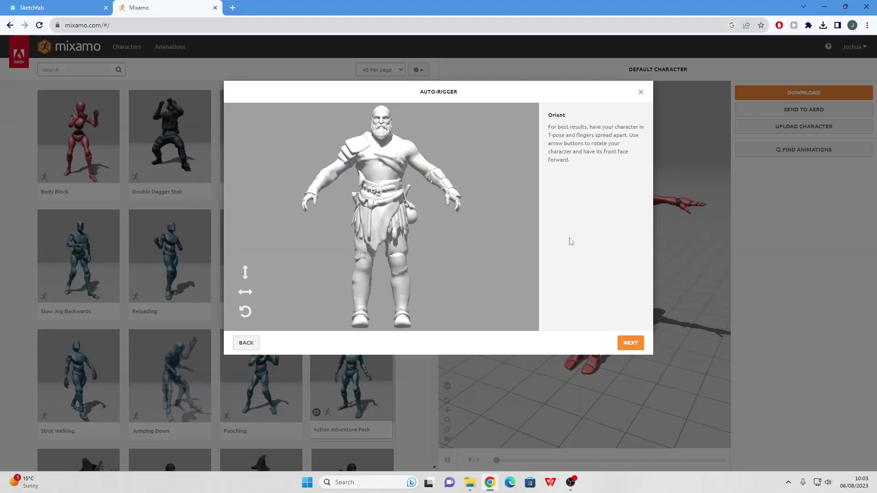
Step: Place the chin, wrist, elbow and knee markers on Kratos, then auto-rig and accept him
left_click(629, 343)
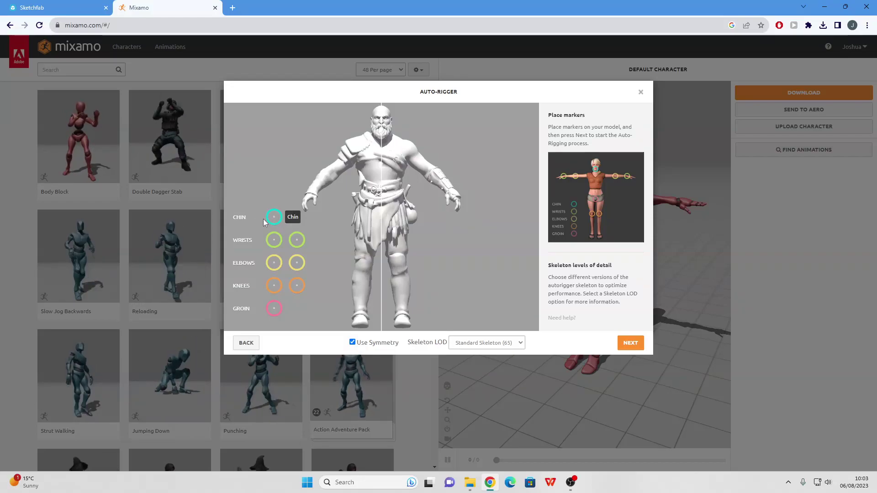
left_click_drag(275, 220, 371, 140)
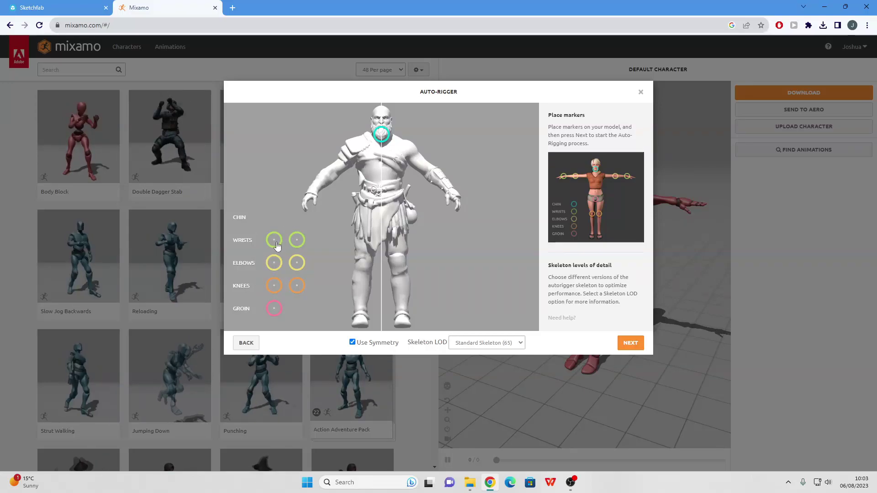
left_click_drag(277, 246, 315, 191)
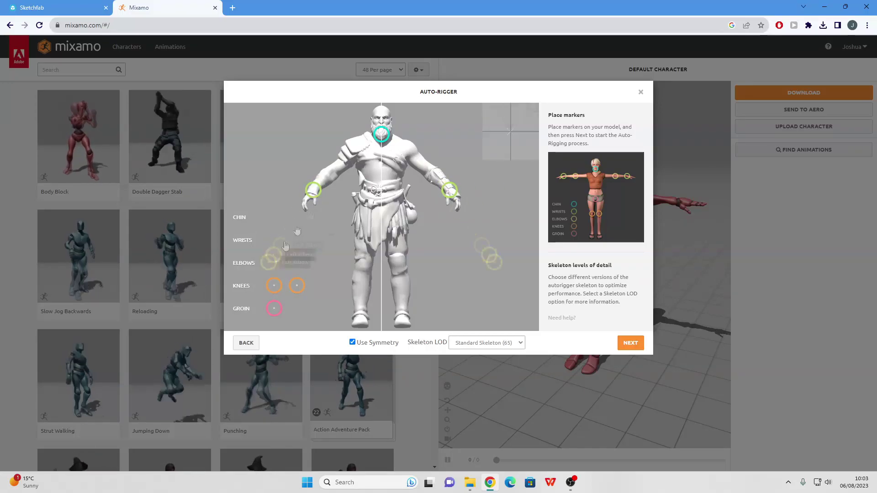
left_click_drag(274, 263, 334, 171)
left_click_drag(274, 286, 363, 276)
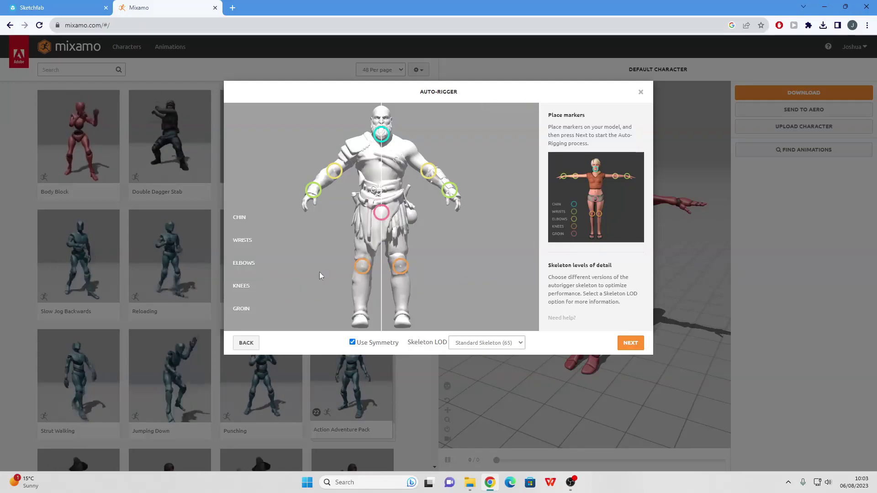
left_click(631, 343)
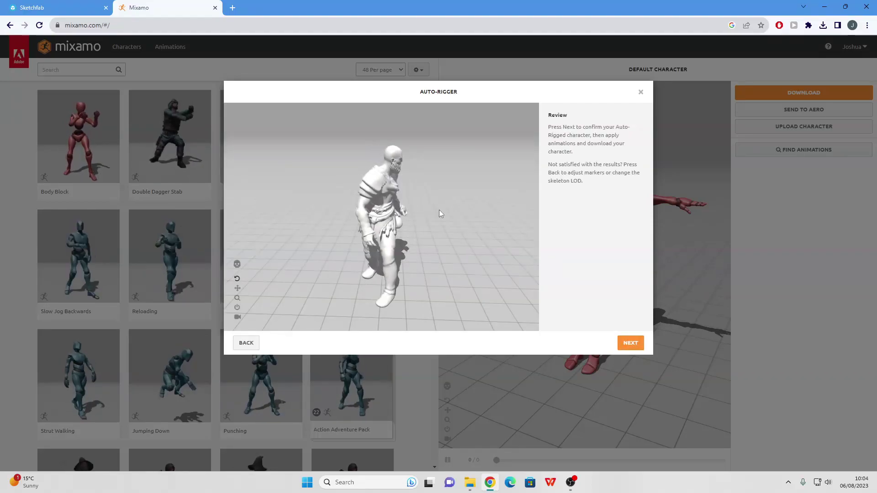
left_click(631, 344)
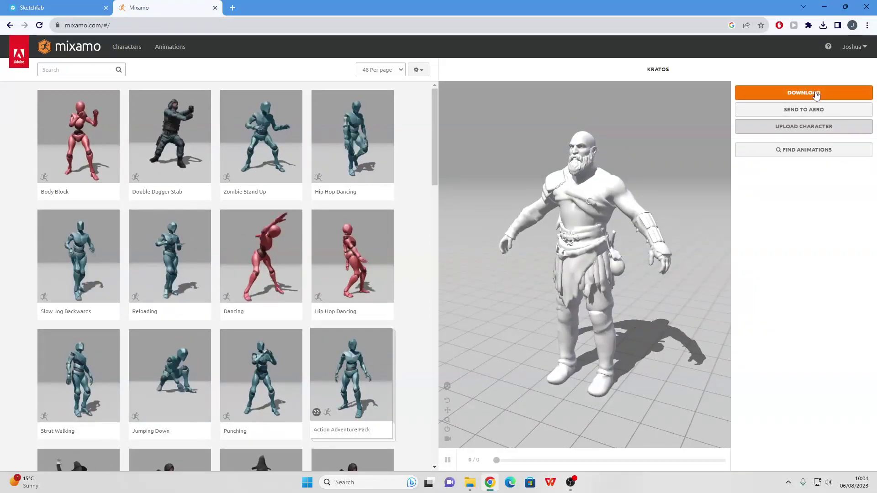
Step: Download the rigged Kratos as KRATOS.fbx in FBX Binary format with T-pose
left_click(816, 94)
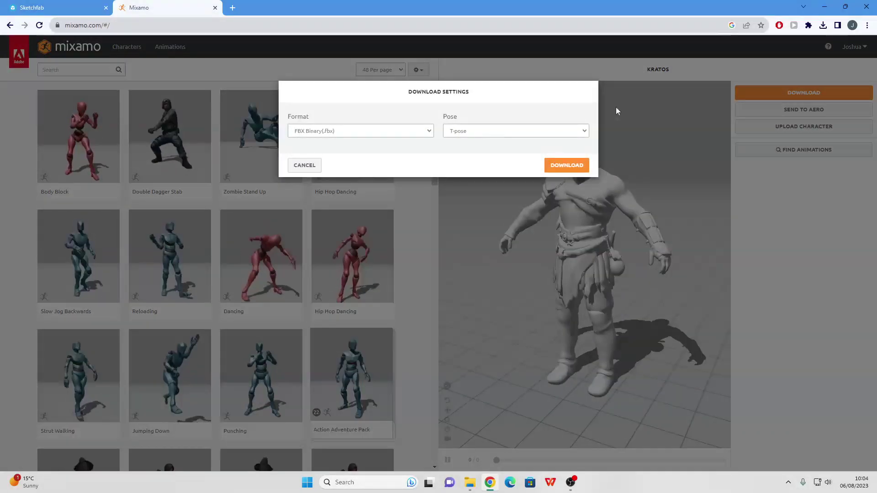
left_click(563, 167)
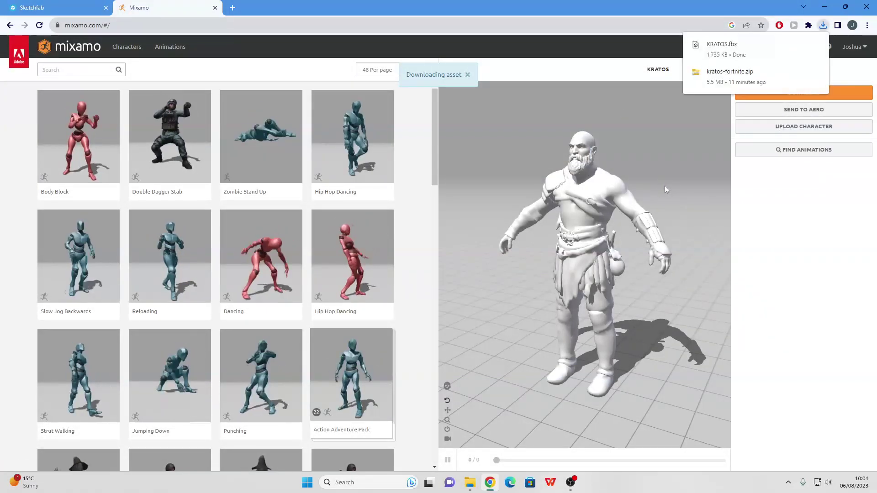
left_click_drag(589, 201, 594, 218)
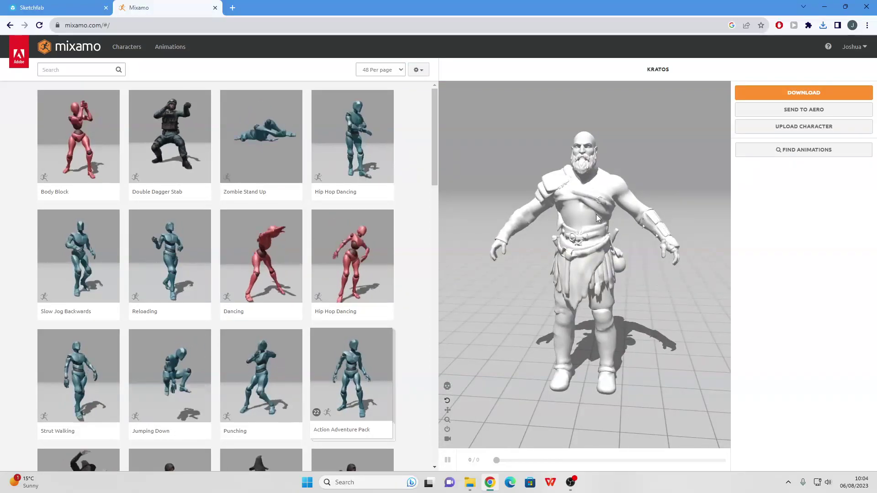
Step: Apply the Idle animation to Kratos and download it as FBX Binary Without Skin
left_click(75, 70)
type("ID")
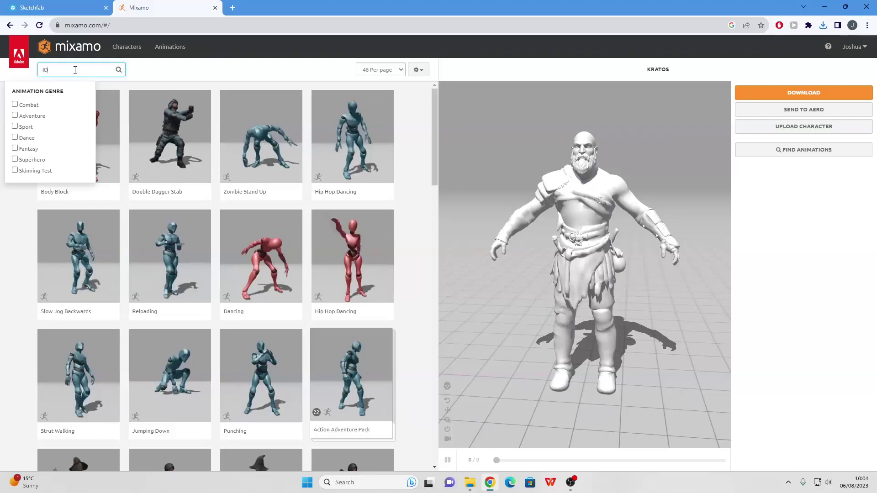
type("LE")
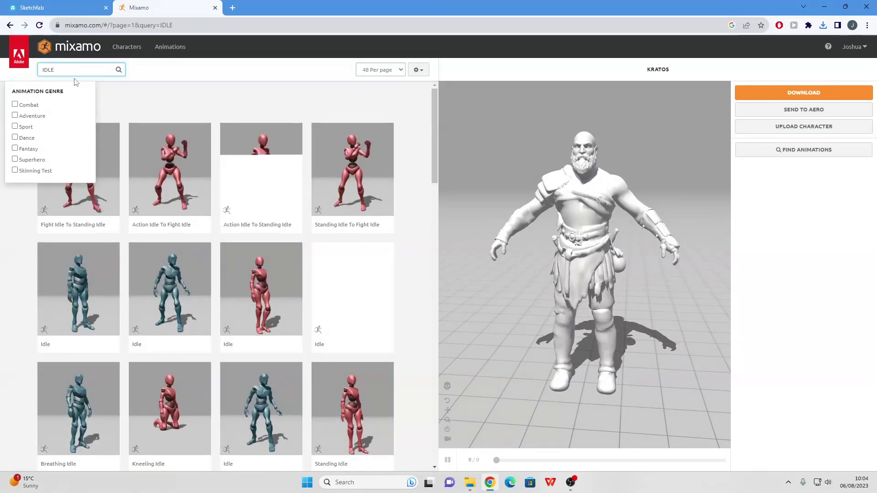
left_click(170, 288)
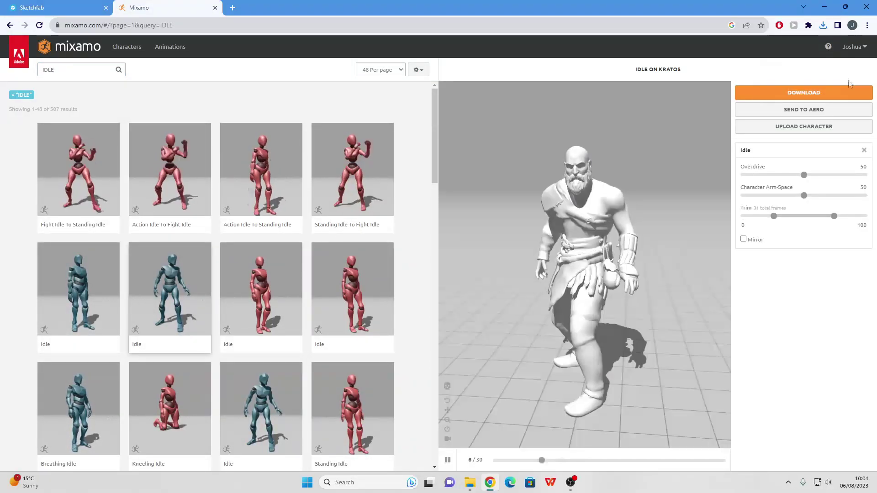
left_click(849, 93)
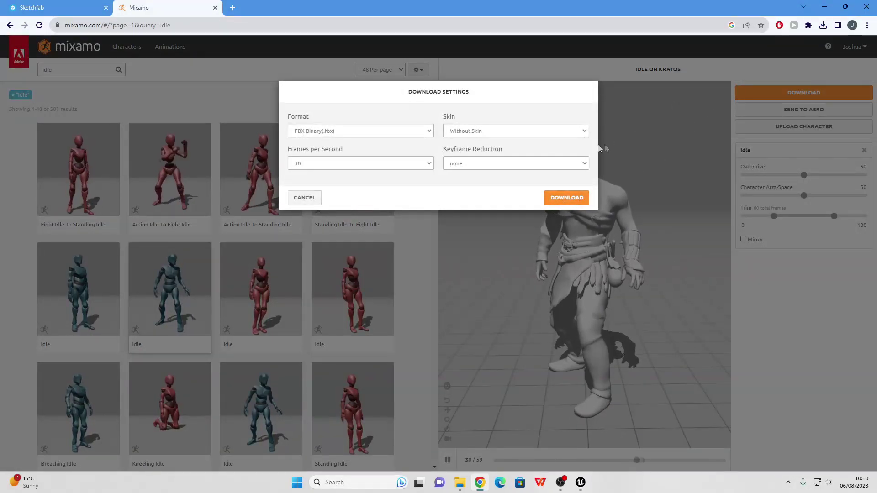
left_click(488, 130)
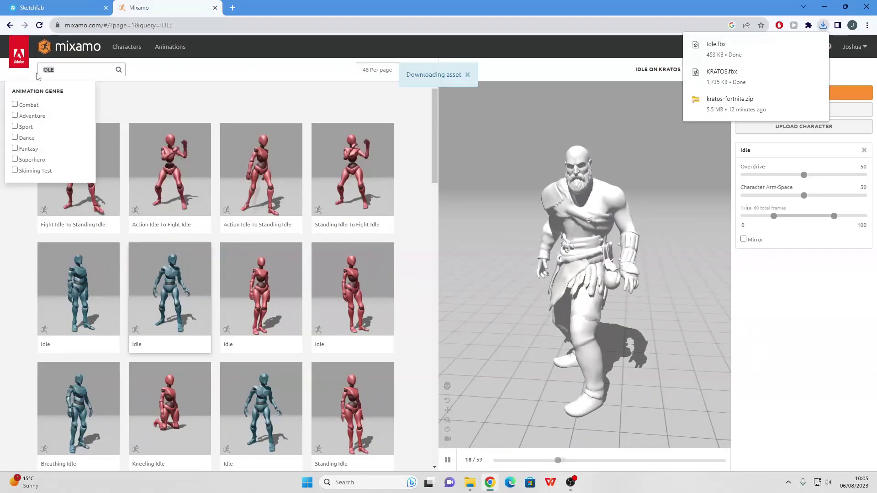
left_click(63, 68)
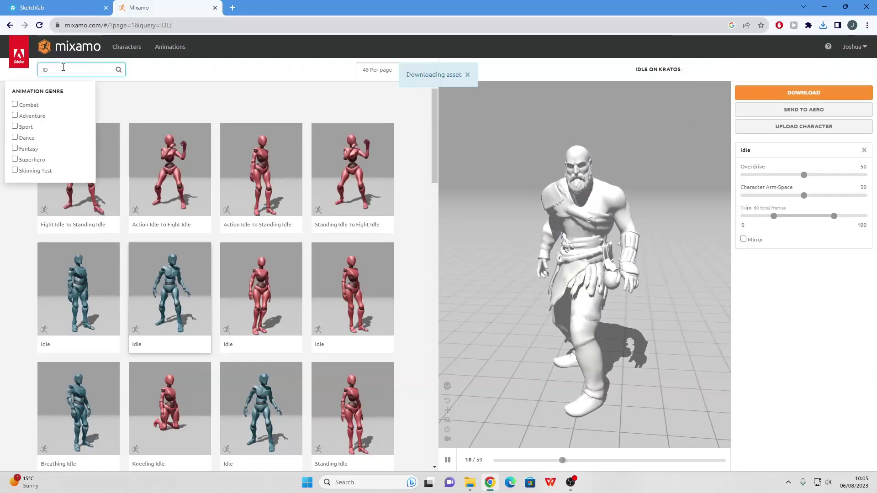
Step: Apply the Walking animation in place on Kratos and download it as FBX without skin
key("BackSpace")
key("BackSpace")
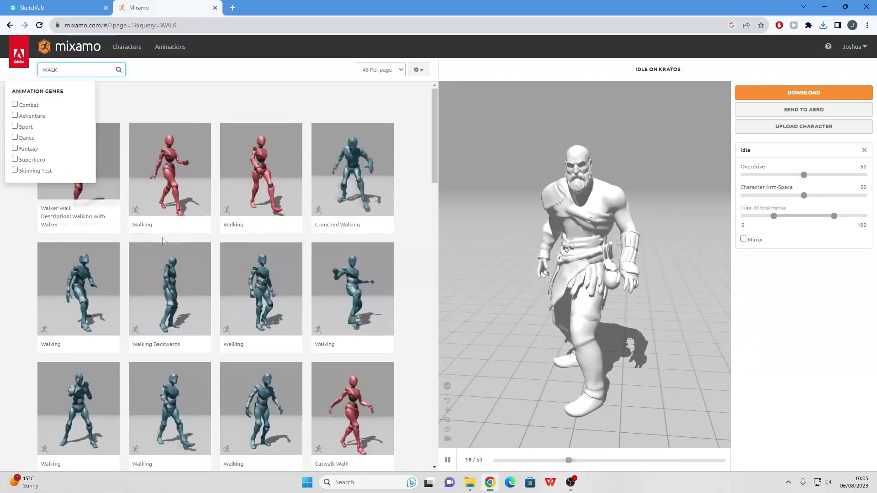
scroll(202, 287, "down", 2)
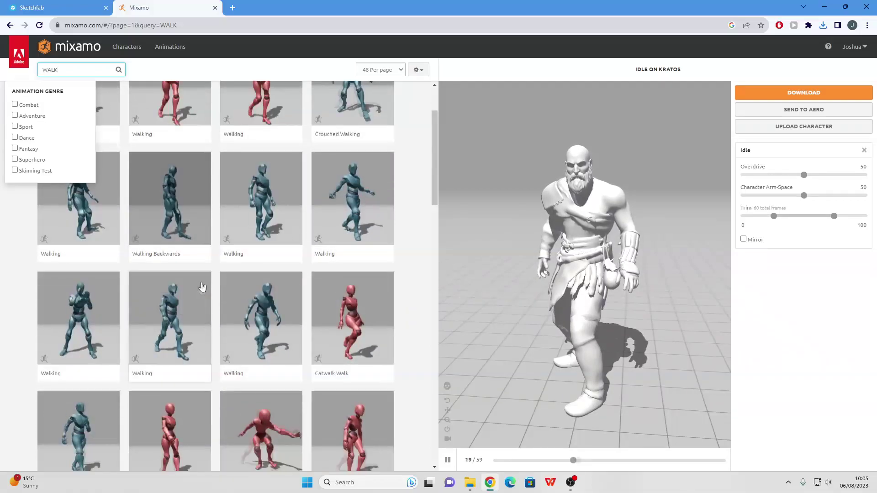
left_click(180, 309)
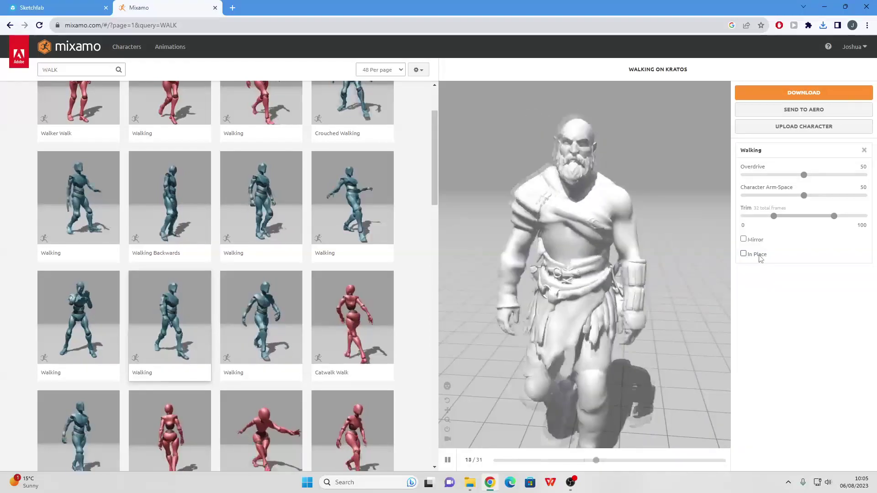
left_click(744, 254)
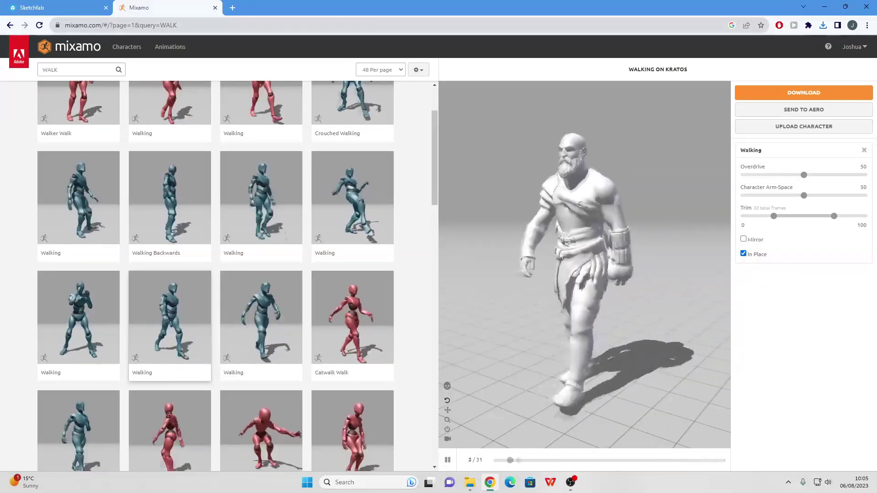
left_click(743, 253)
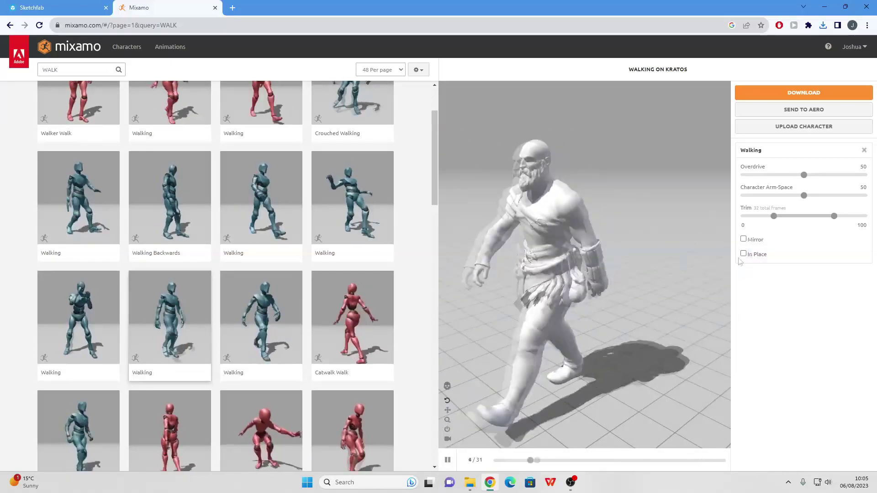
left_click(743, 254)
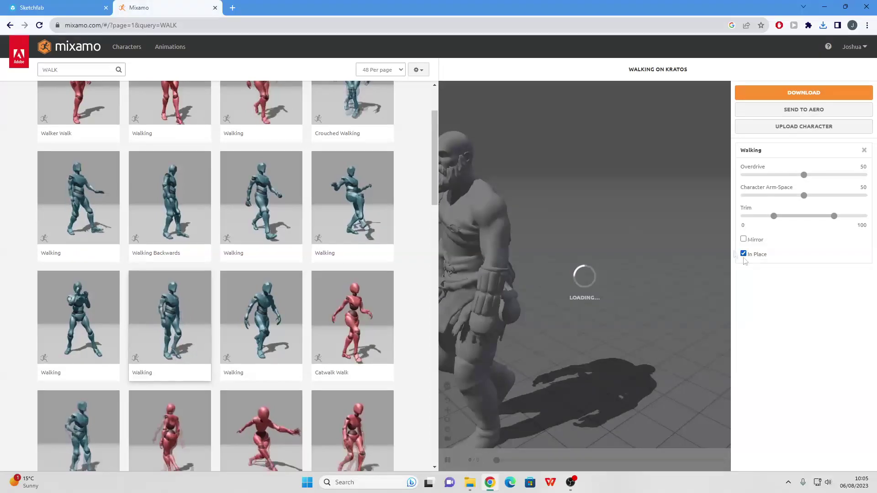
left_click(822, 94)
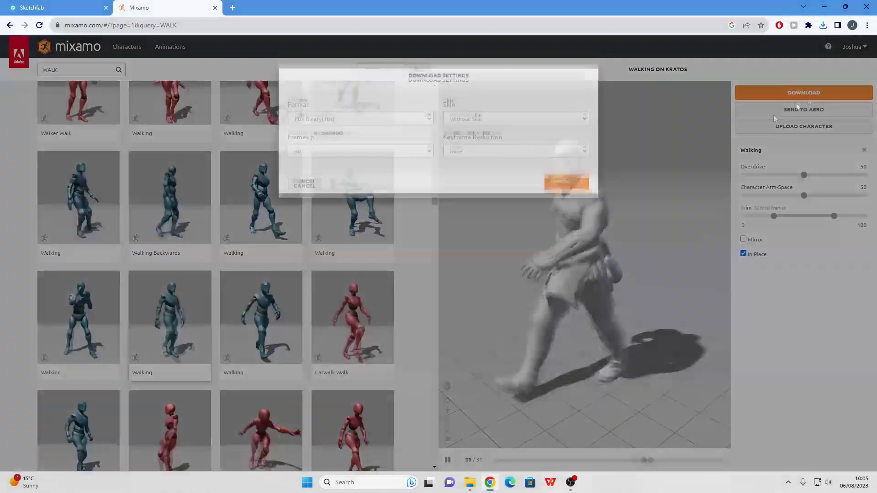
left_click(566, 195)
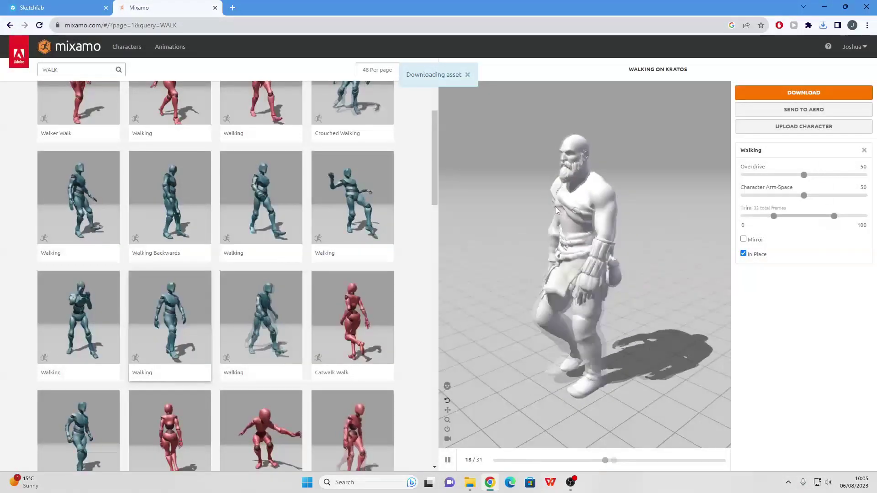
left_click(78, 71)
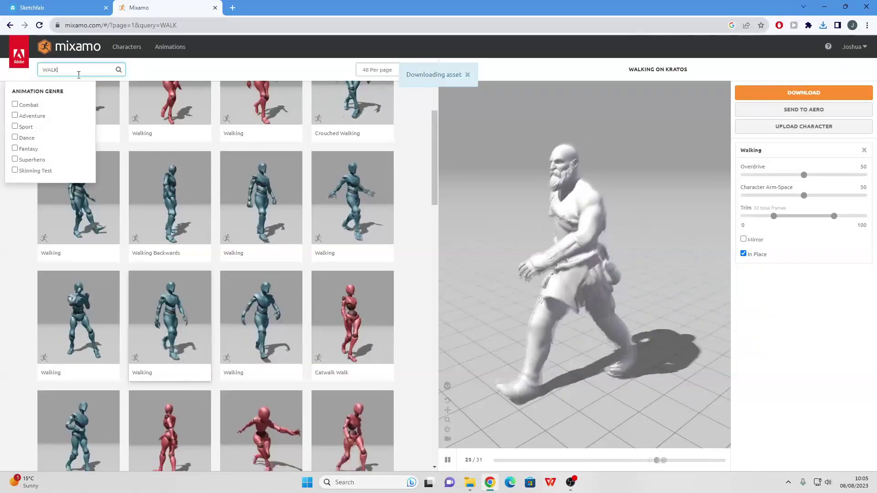
key("BackSpace")
key("BackSpace")
key("BackSpace")
key("BackSpace")
Step: Search RUNNING and apply the Running animation to Kratos with In Place ticked
type("RUNNING")
key("Return")
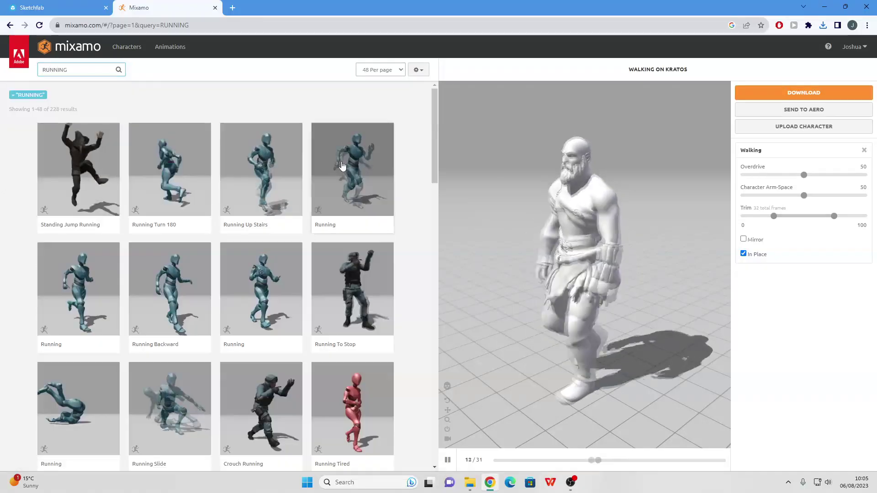
left_click(342, 165)
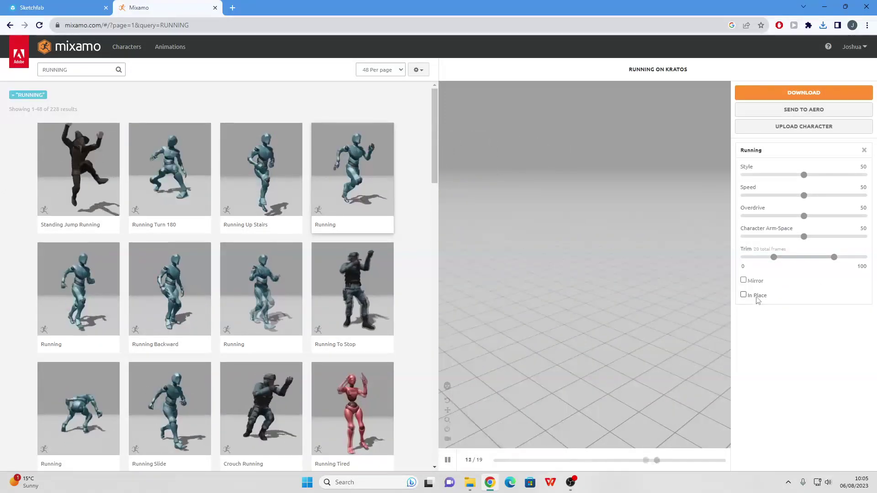
left_click(757, 297)
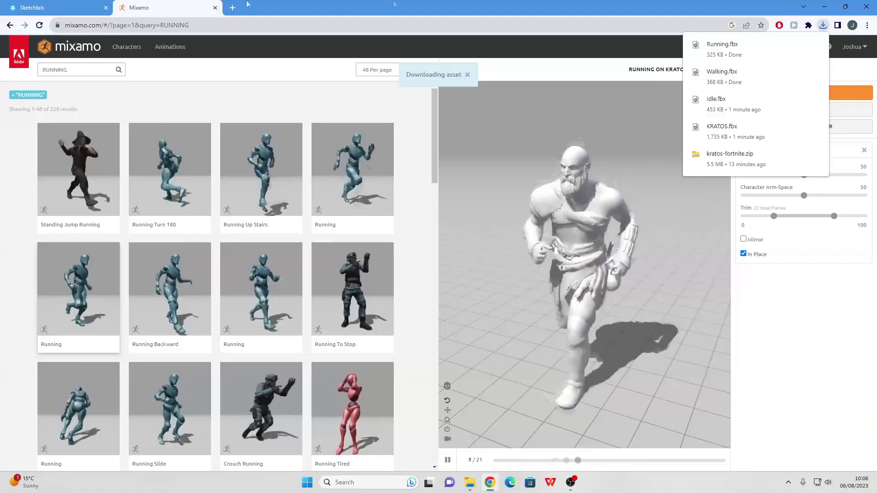
left_click(96, 69)
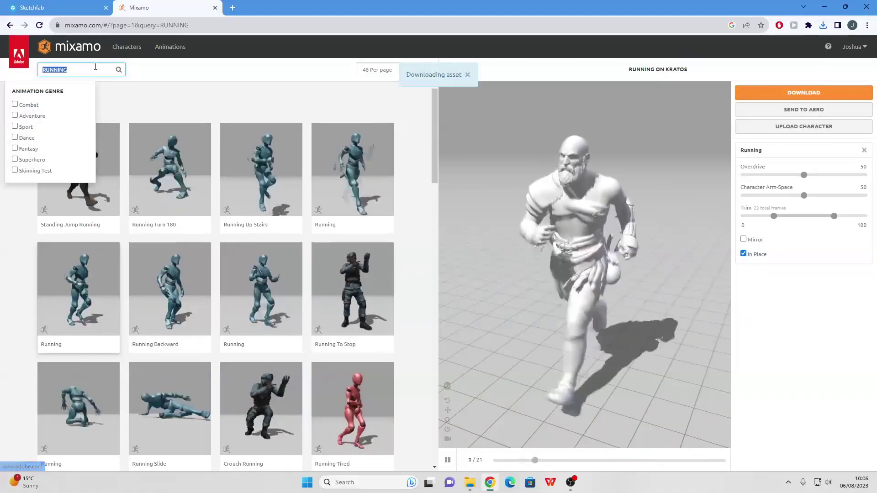
Step: Search JUMPING UP, apply it to Kratos, and download the animation
type("JUMPIN")
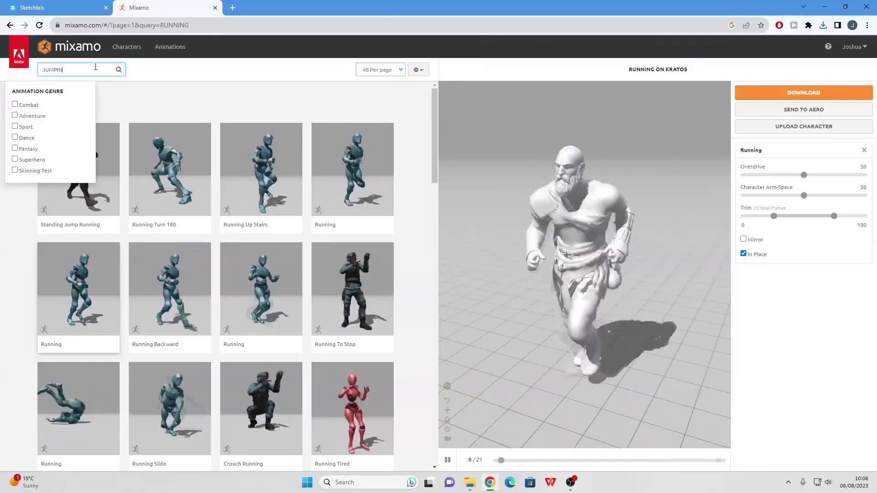
type("G UP")
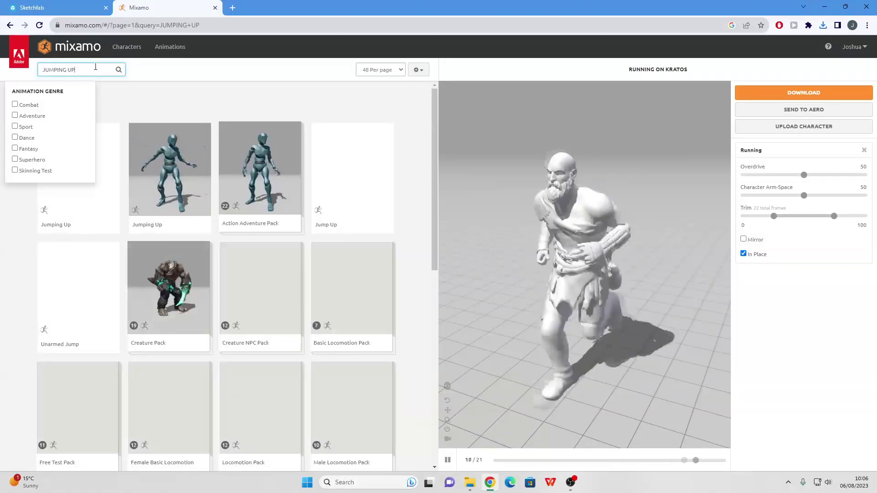
left_click(170, 184)
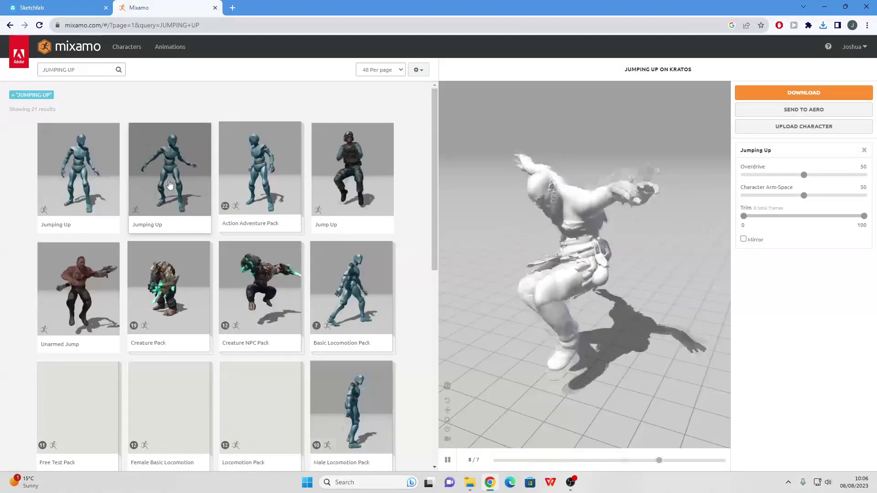
left_click(776, 93)
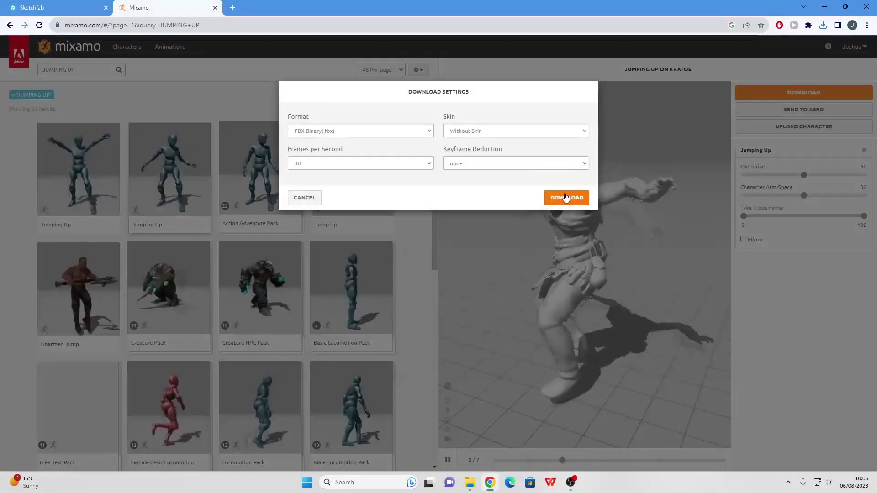
left_click(566, 197)
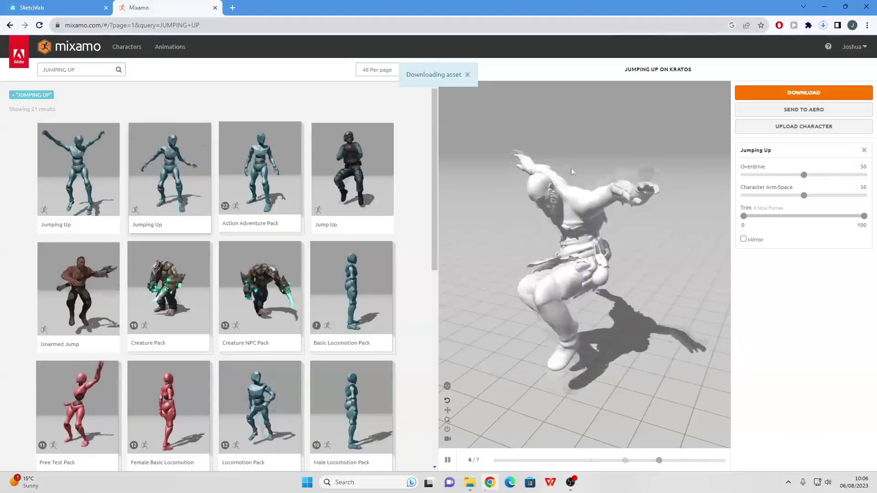
left_click(87, 71)
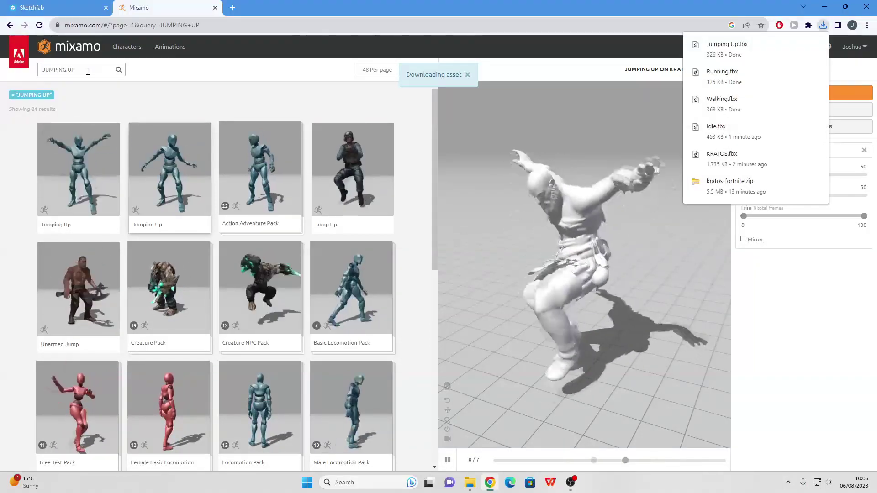
Step: Change the search to JUMPING DOWN, apply one to Kratos, and download it
key("BackSpace")
key("BackSpace")
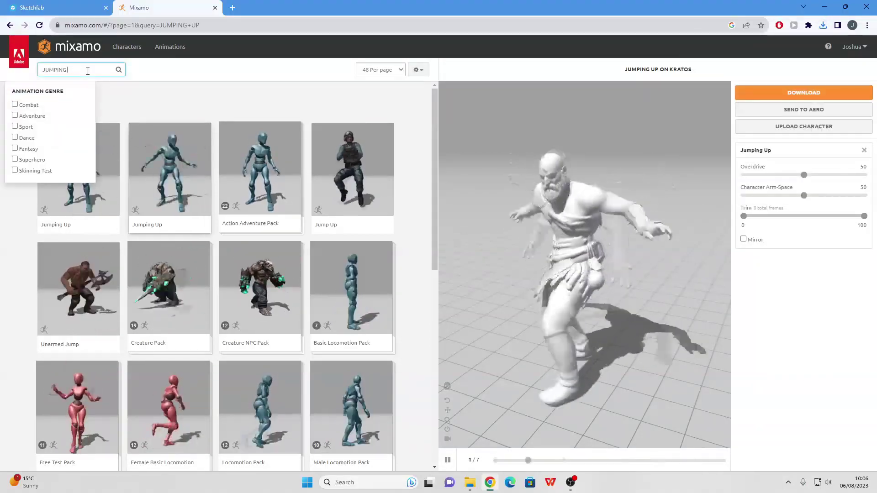
type("DOWN")
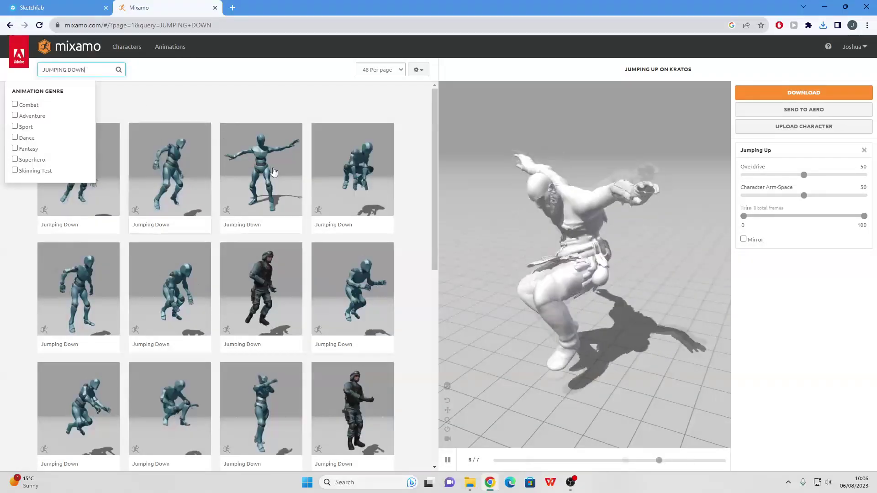
left_click(261, 174)
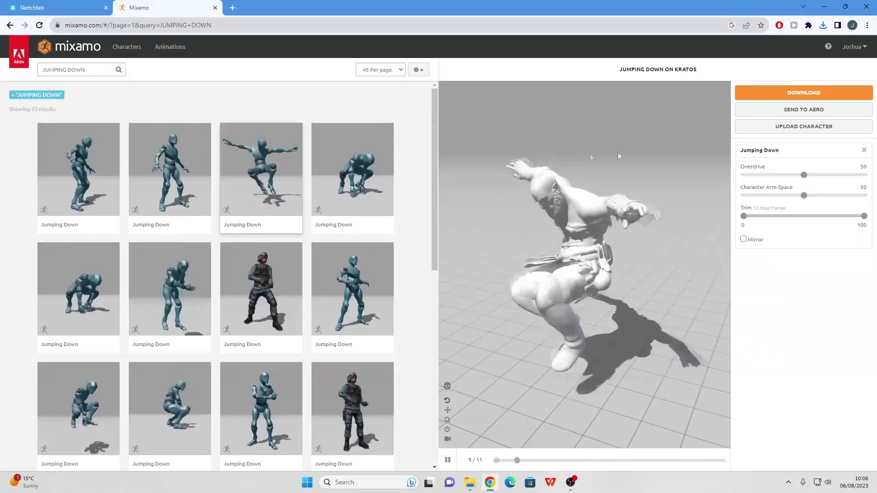
left_click(754, 94)
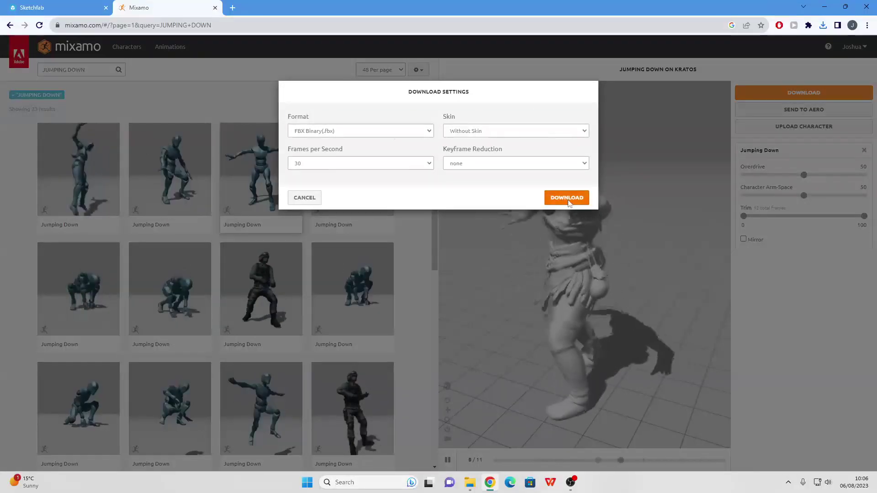
left_click(567, 196)
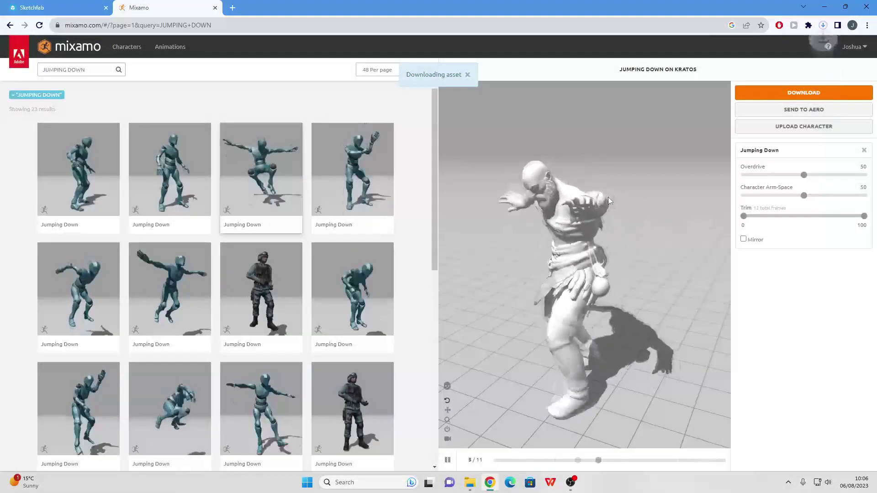
left_click(68, 70)
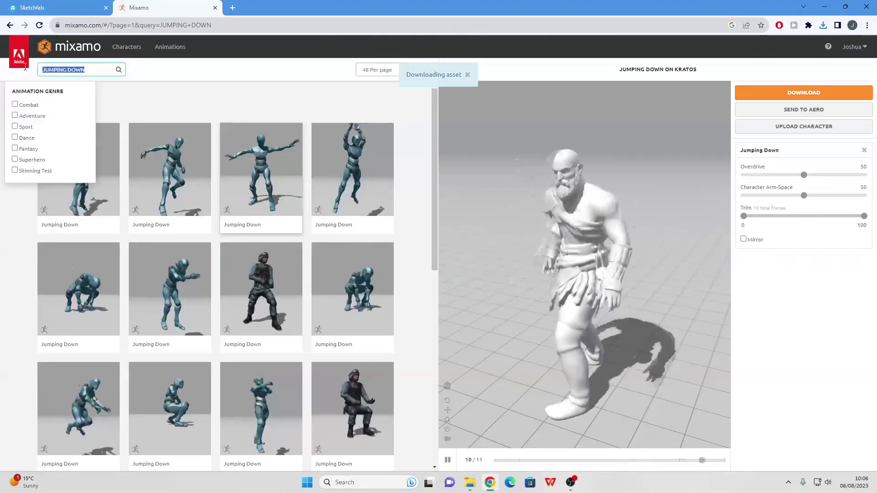
Step: Search FALLING, apply Falling Idle to Kratos, and download it
type("FALLING")
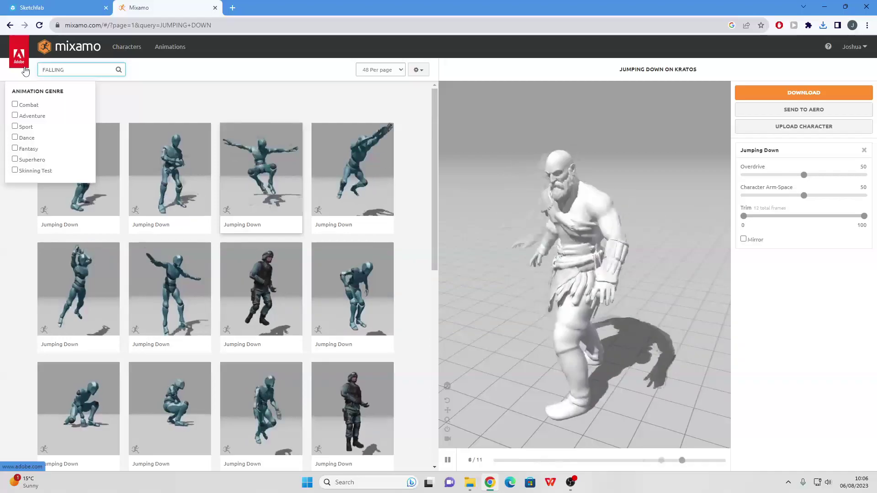
key("Return")
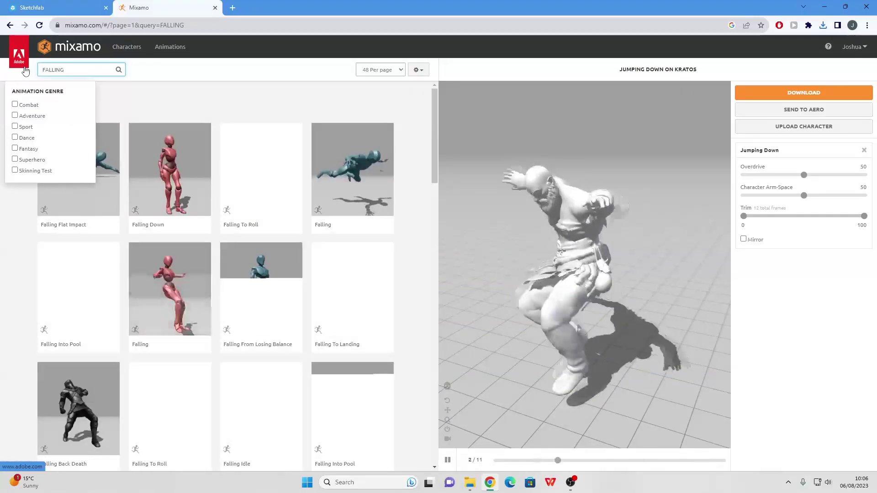
scroll(188, 151, "down", 6)
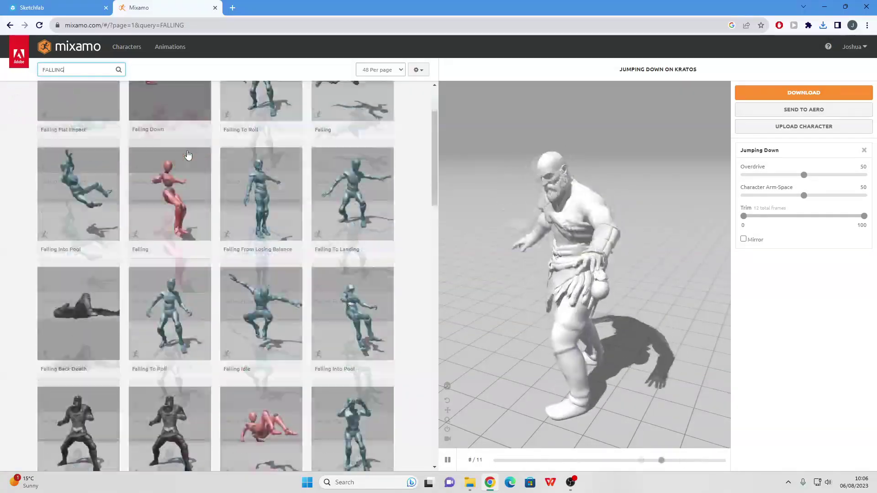
scroll(187, 151, "up", 1)
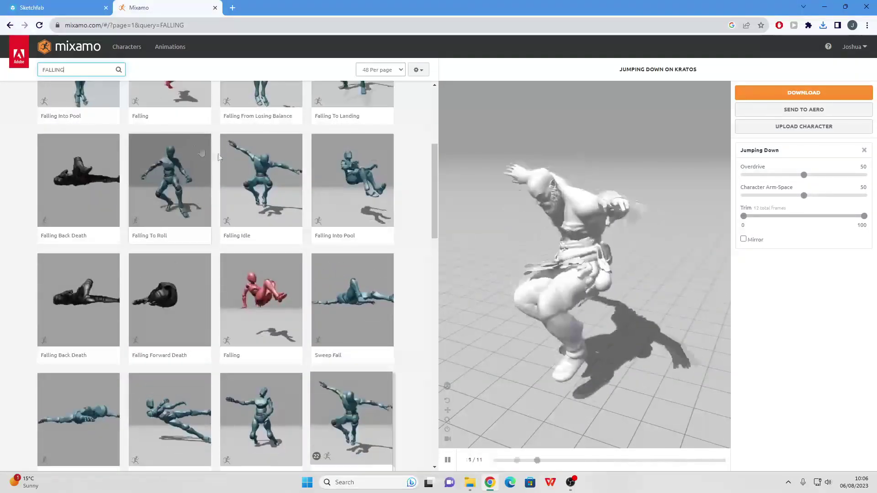
left_click(260, 183)
left_click_drag(702, 284, 572, 279)
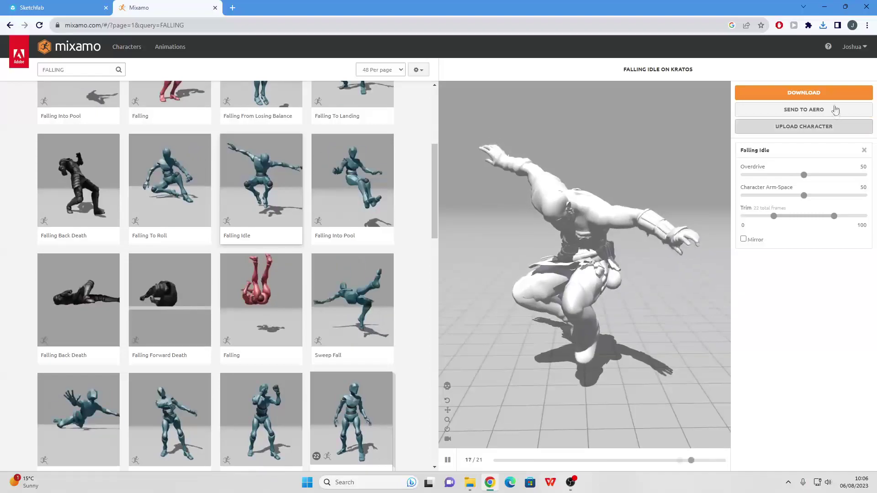
left_click(804, 92)
left_click(580, 198)
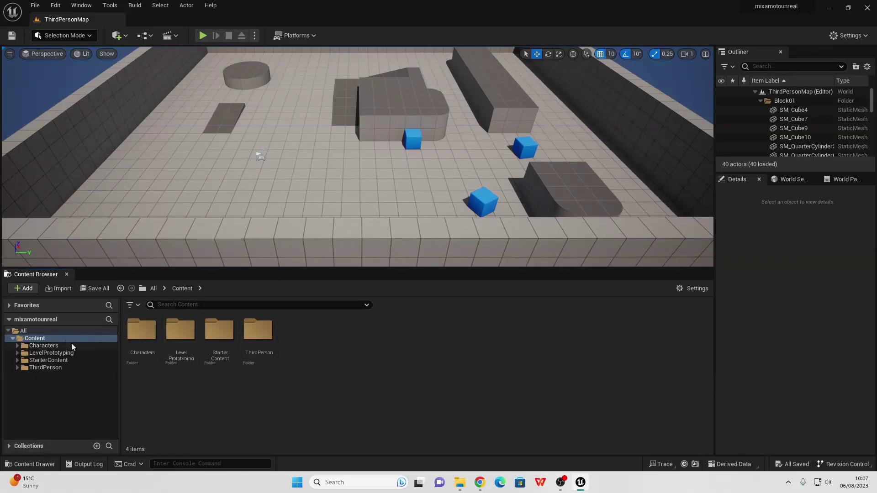
Step: Create a Kratos folder in Content with a Model subfolder inside, and open Model
right_click(311, 360)
left_click(388, 73)
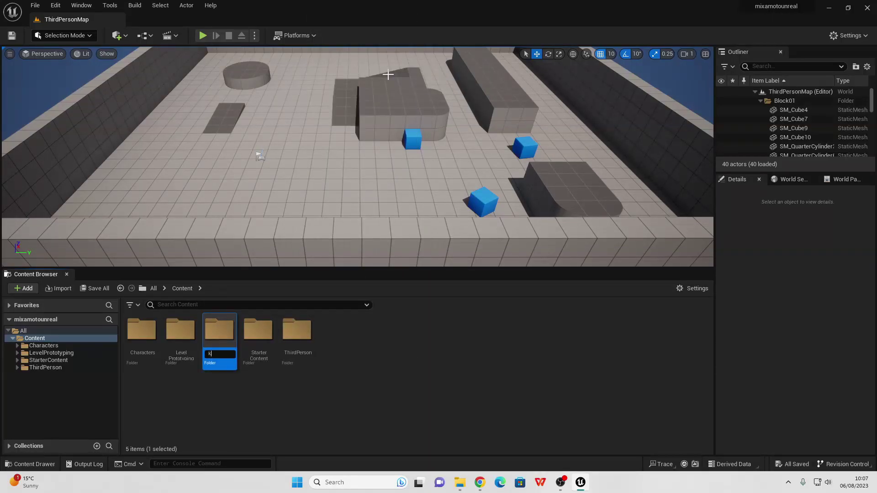
key("Return")
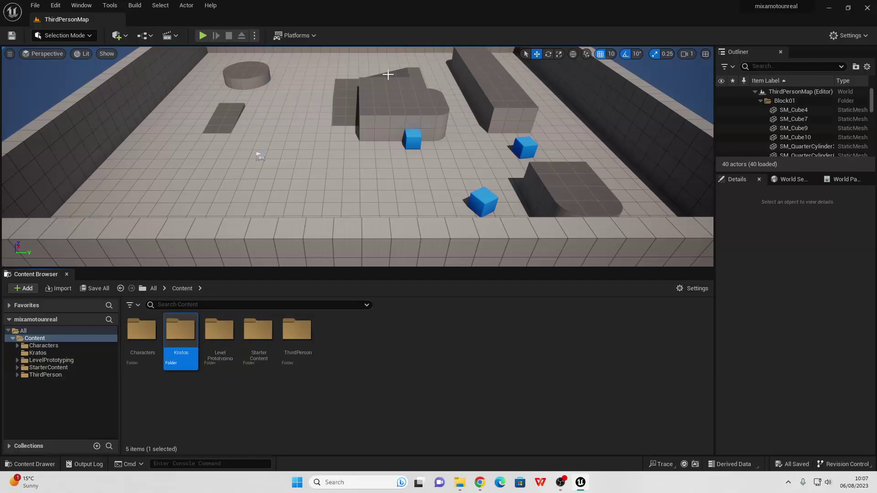
double_click(174, 346)
right_click(174, 347)
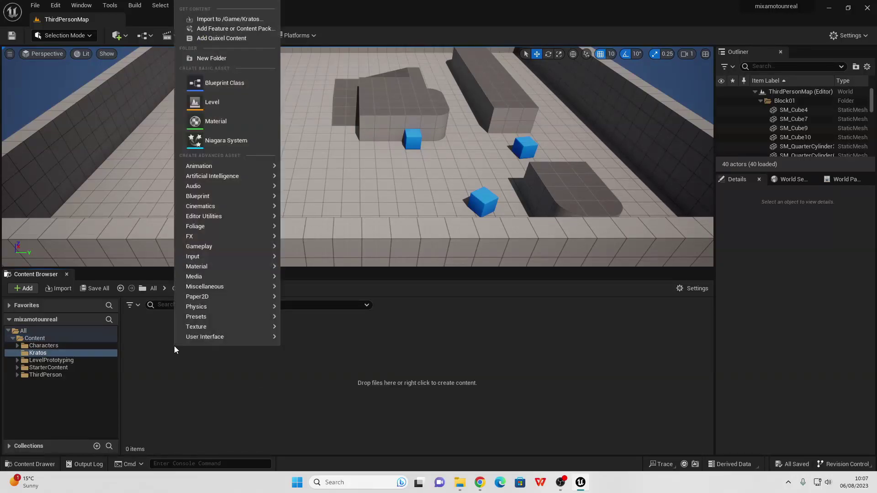
left_click(211, 58)
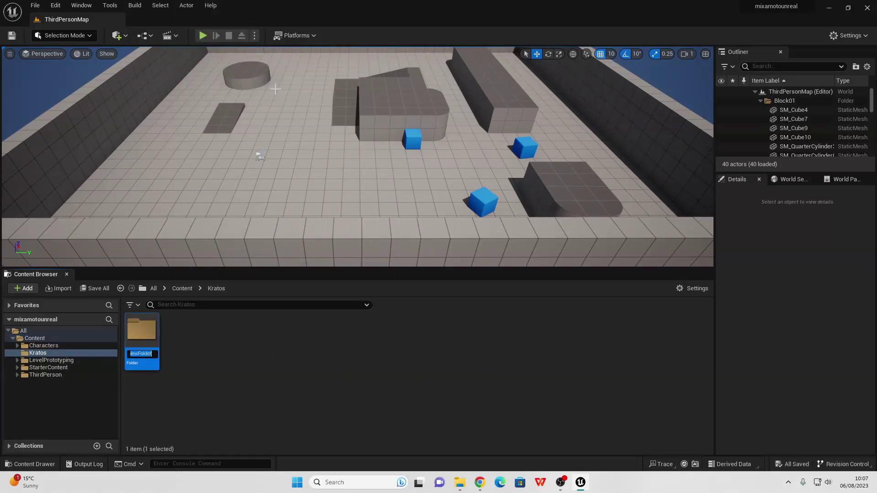
key("Return")
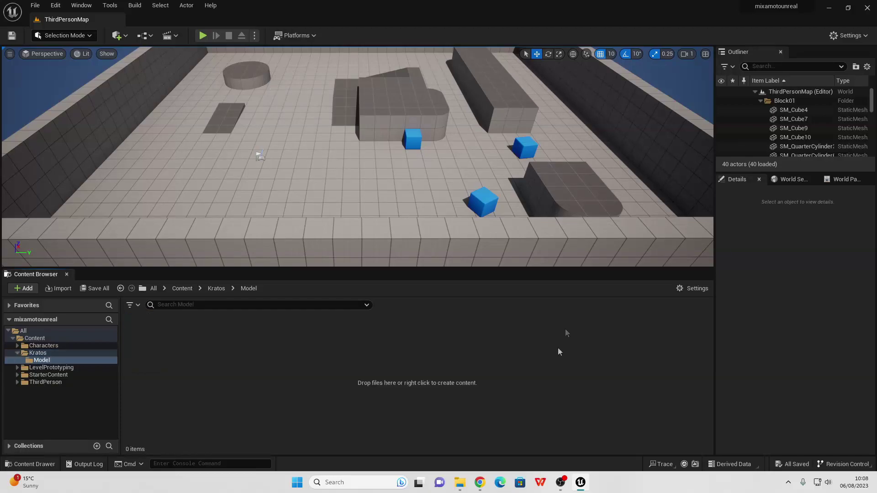
Step: Import KRATOS.fbx from Downloads into the Model folder with the default FBX import options
left_click(461, 483)
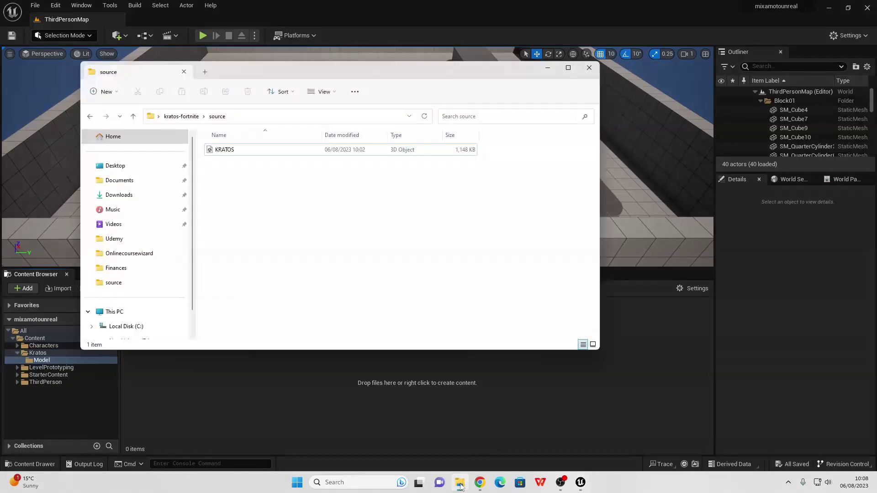
left_click(137, 195)
left_click_drag(322, 73, 565, 192)
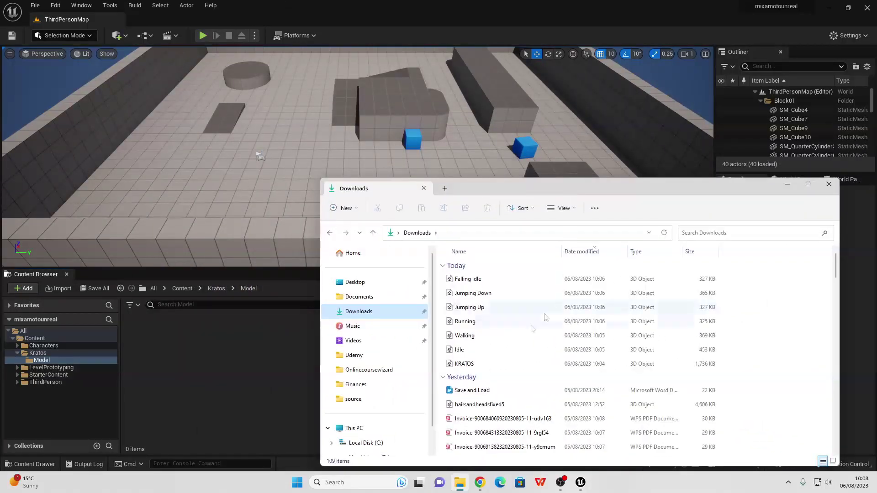
left_click(481, 366)
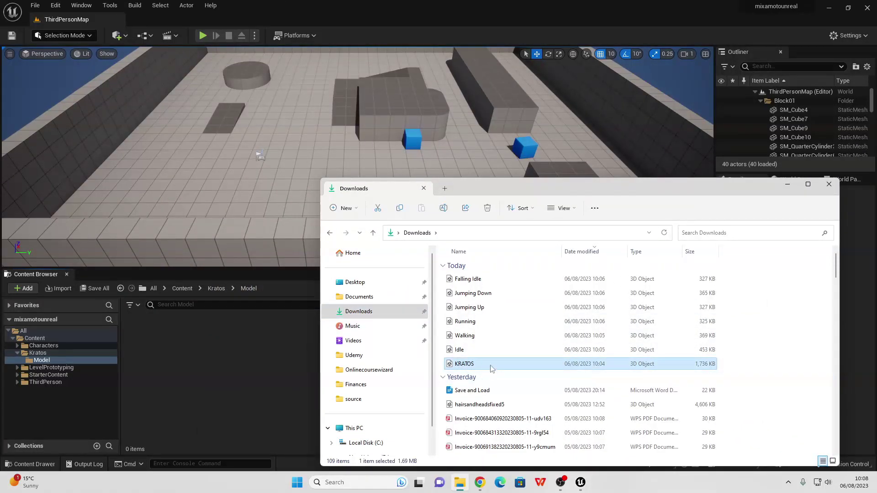
left_click_drag(486, 369, 209, 352)
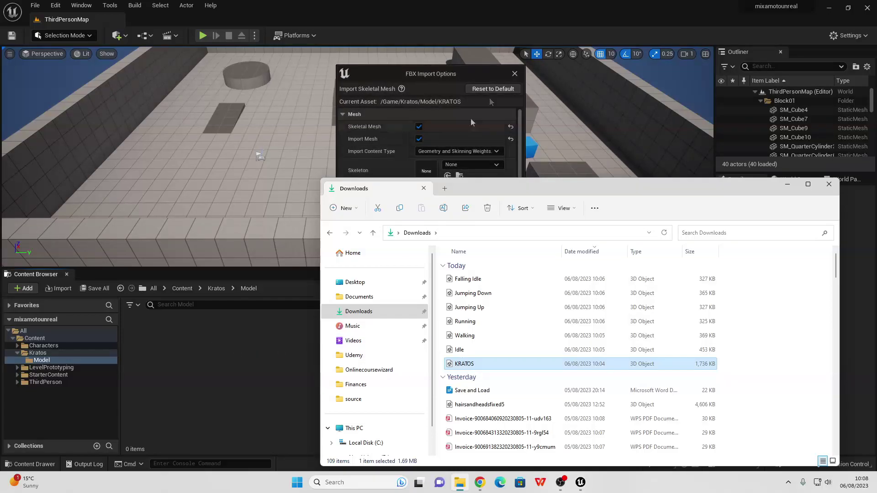
left_click(434, 68)
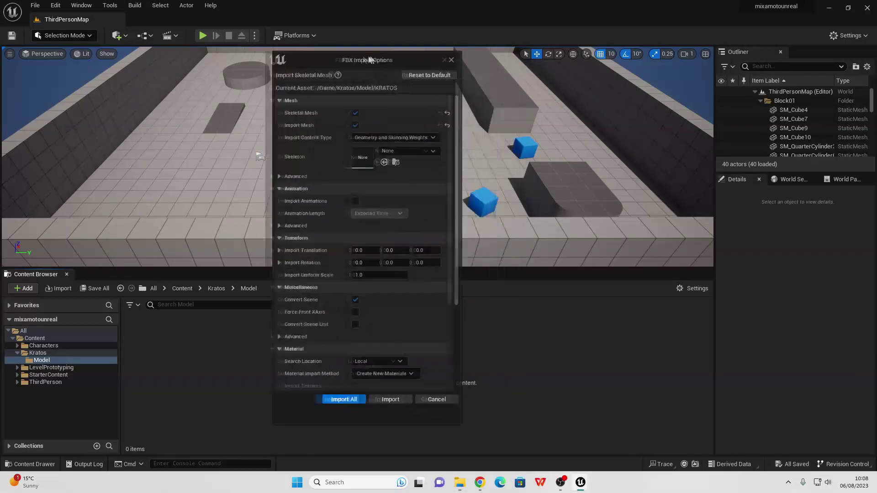
left_click(372, 399)
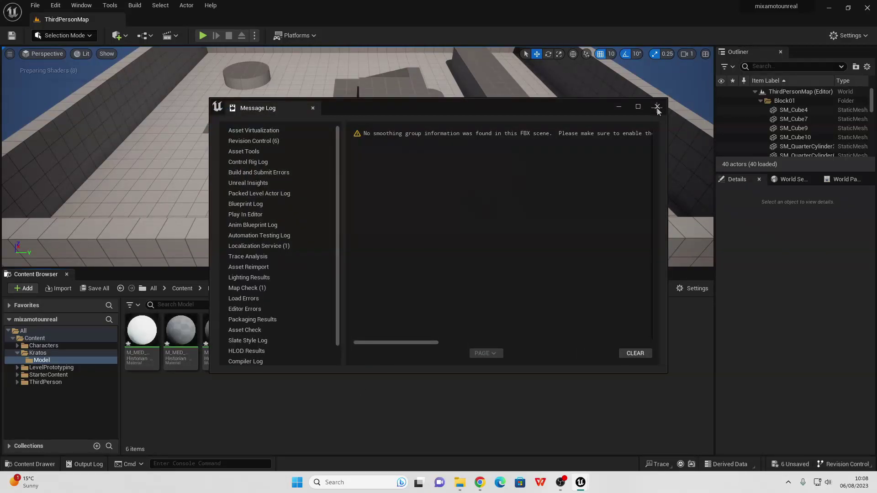
left_click(657, 107)
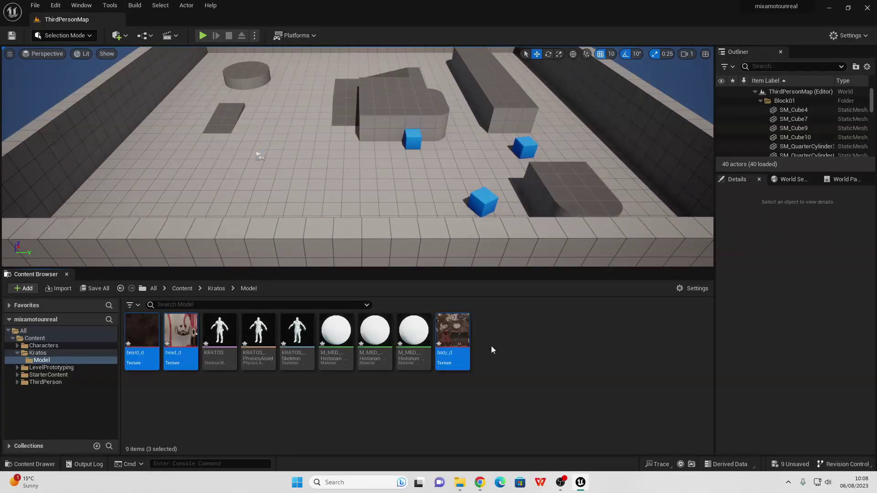
Step: Create materials from the beard_d, head_d and body_d textures and open the KRATOS mesh
right_click(453, 334)
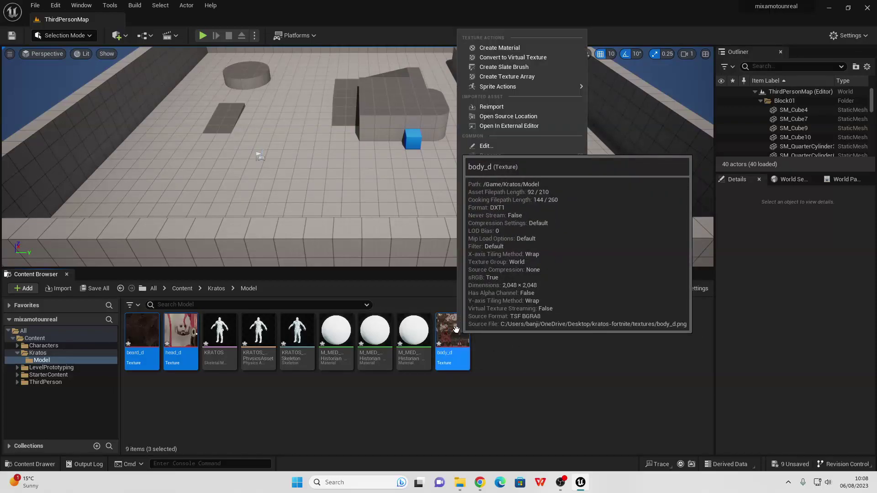
left_click(534, 46)
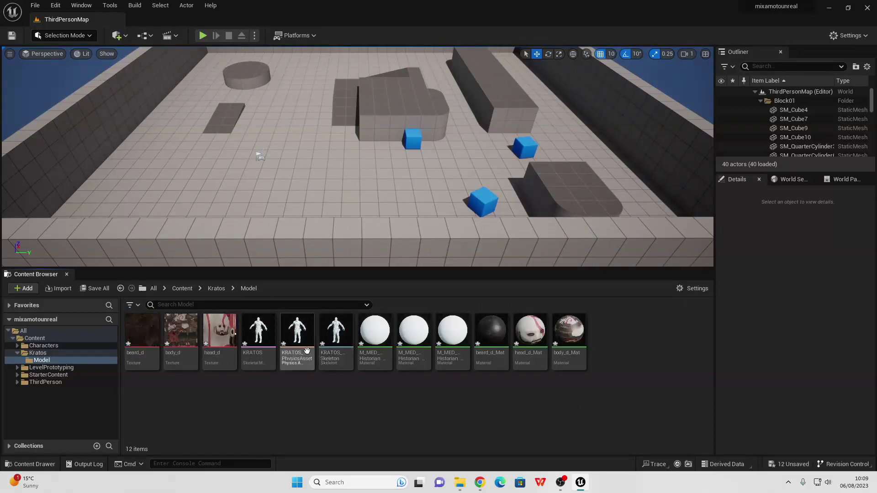
left_click(258, 335)
double_click(258, 335)
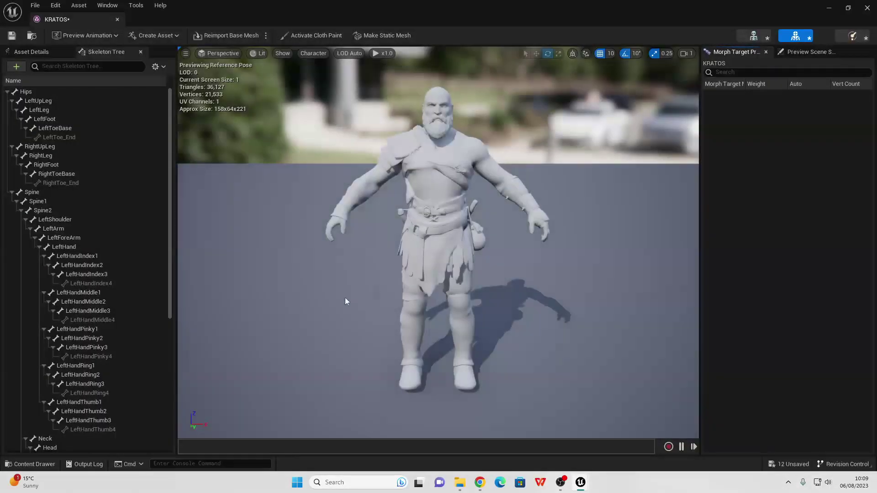
Step: Review the mesh's material slots (body_d_Mat, head_d_Mat, beard_d_Mat), then return to the Kratos folder
left_click(48, 53)
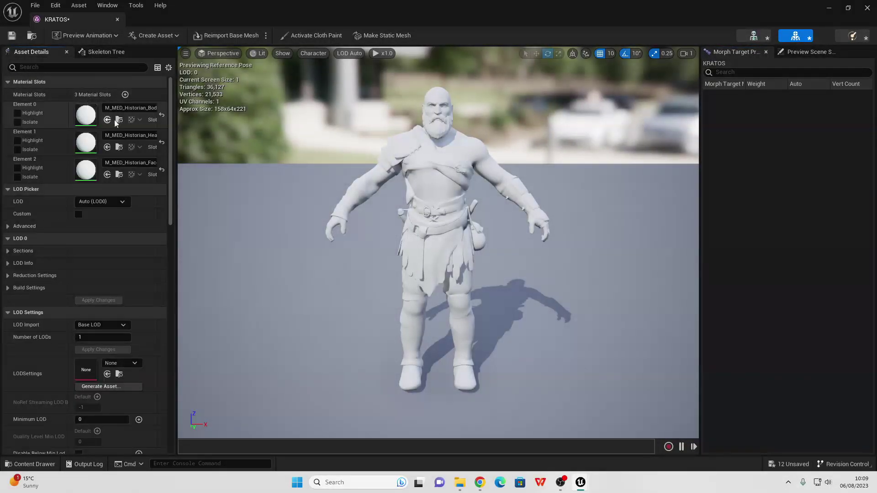
left_click(138, 108)
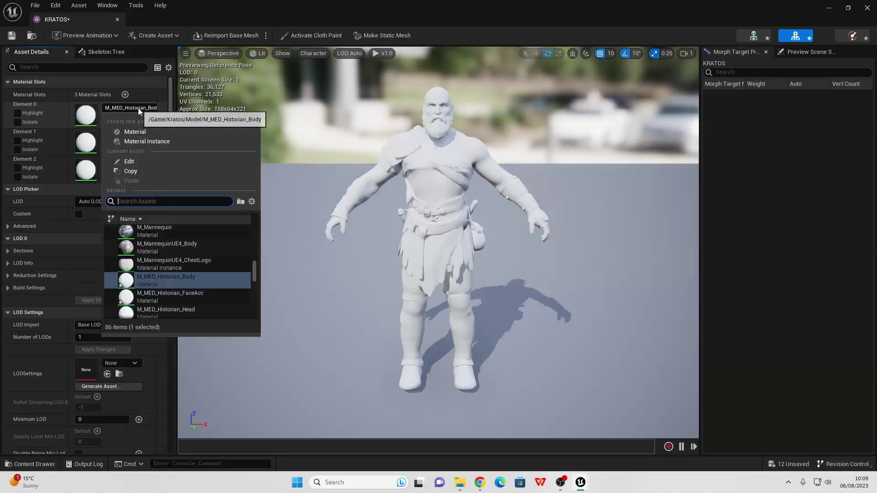
scroll(200, 276, "down", 5)
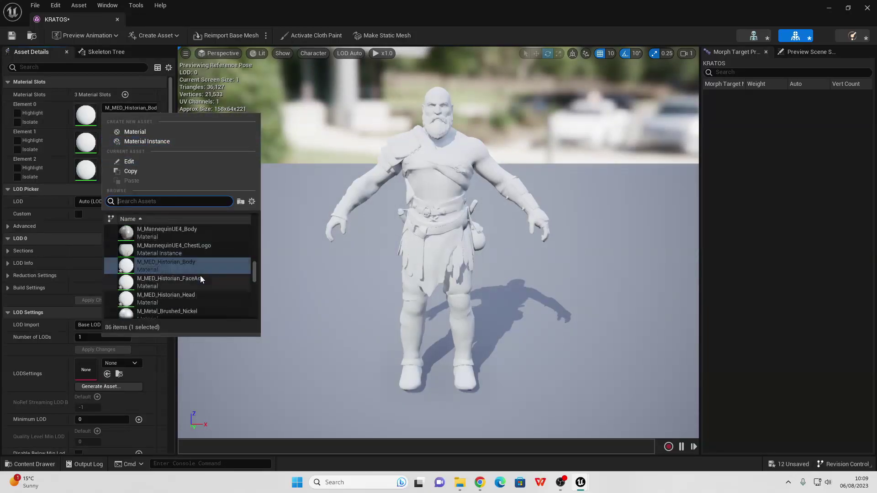
scroll(201, 277, "down", 6)
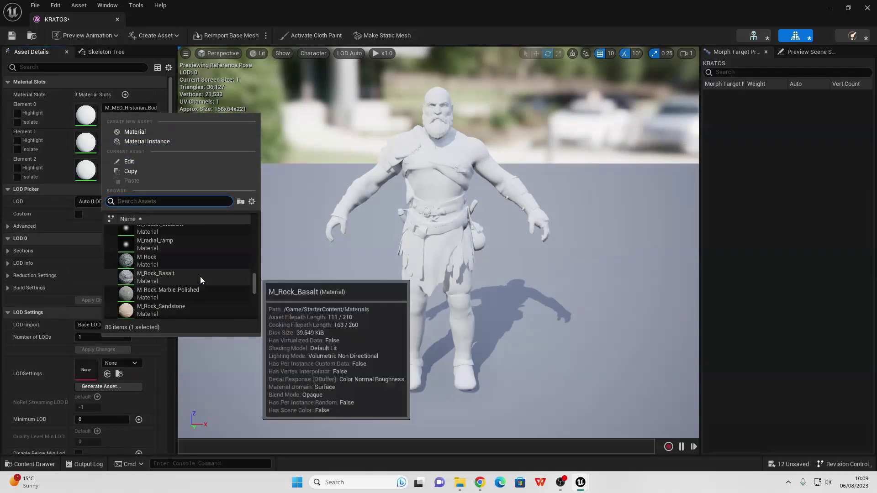
scroll(201, 276, "up", 10)
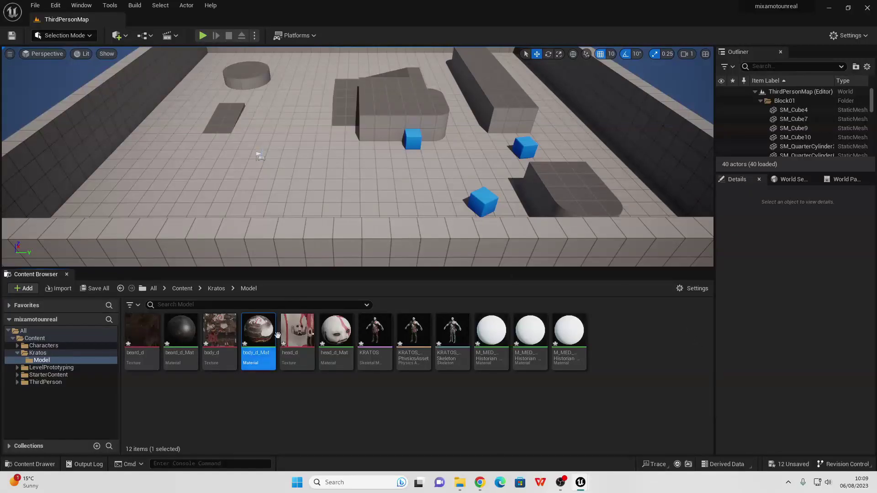
left_click(217, 288)
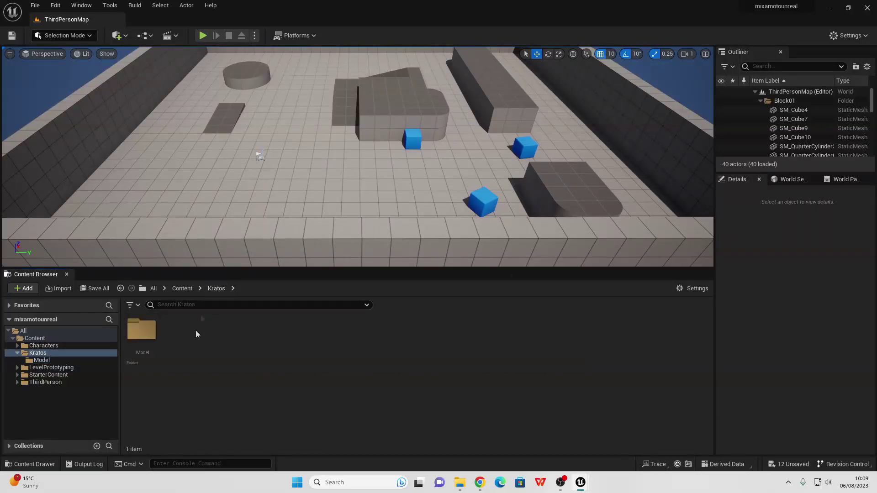
Step: Create a folder named Animations inside Kratos and open it
right_click(214, 352)
left_click(262, 183)
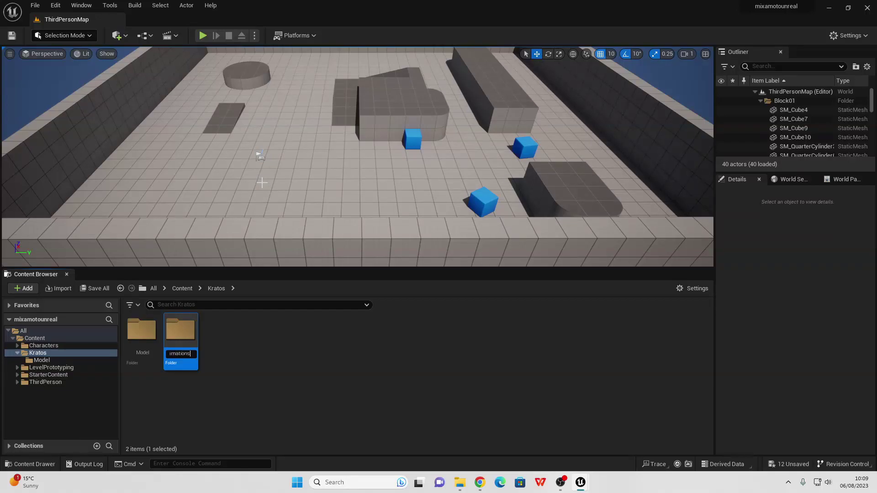
type("Animations")
key("Return")
double_click(138, 368)
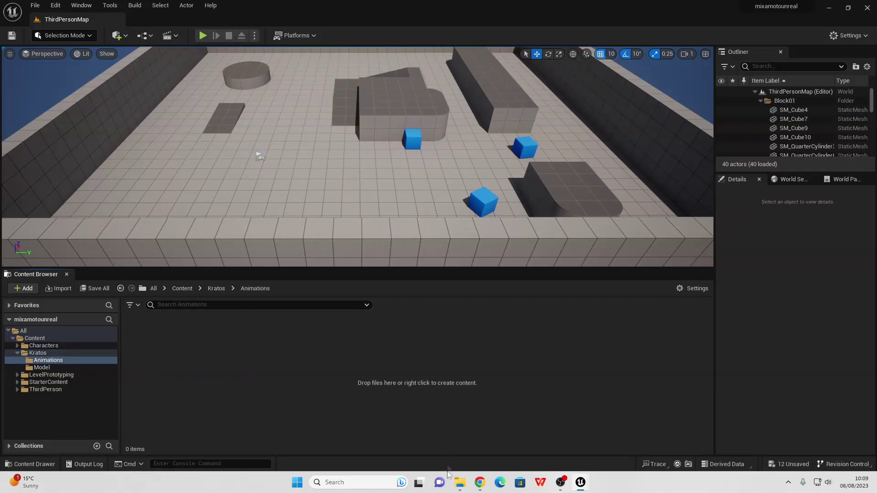
Step: Drag the six downloaded Mixamo animation FBX files into the Animations folder
mouse_move(460, 488)
left_click(417, 436)
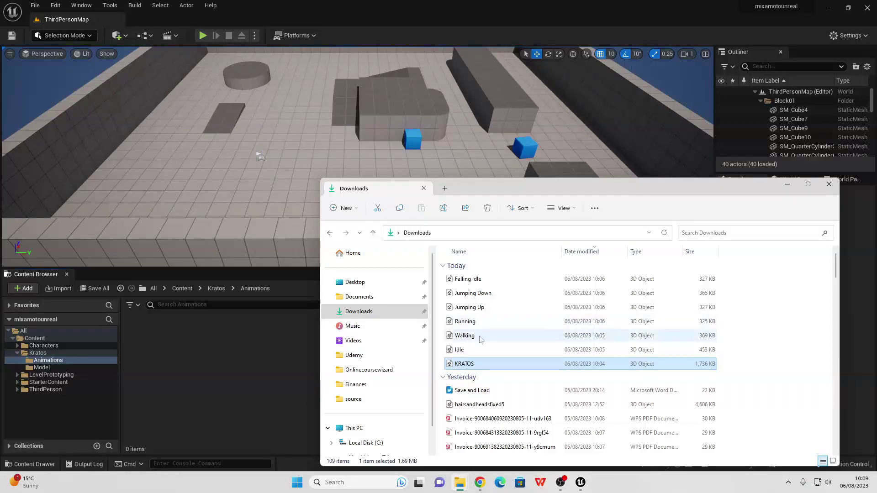
left_click(459, 349)
left_click_drag(505, 286, 457, 279)
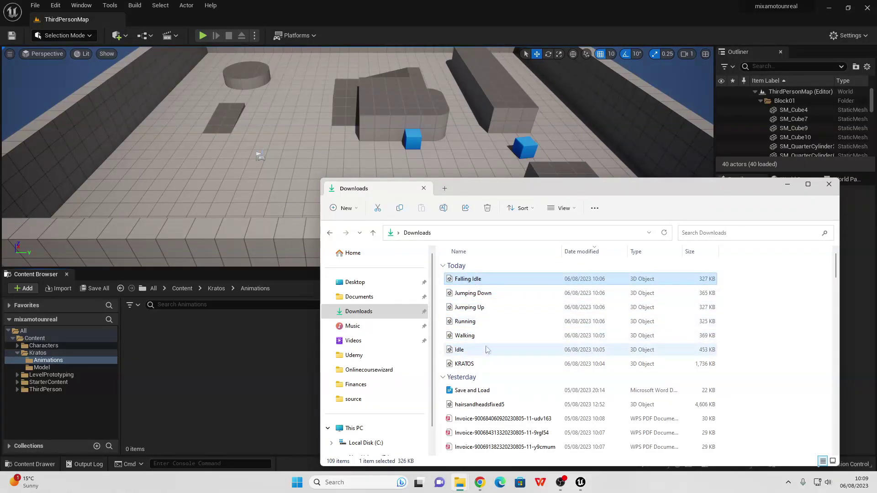
left_click(487, 350, "shift")
left_click_drag(473, 325, 252, 366)
Step: Target KRATOS_Skeleton in the import options and import all six animations
left_click(787, 184)
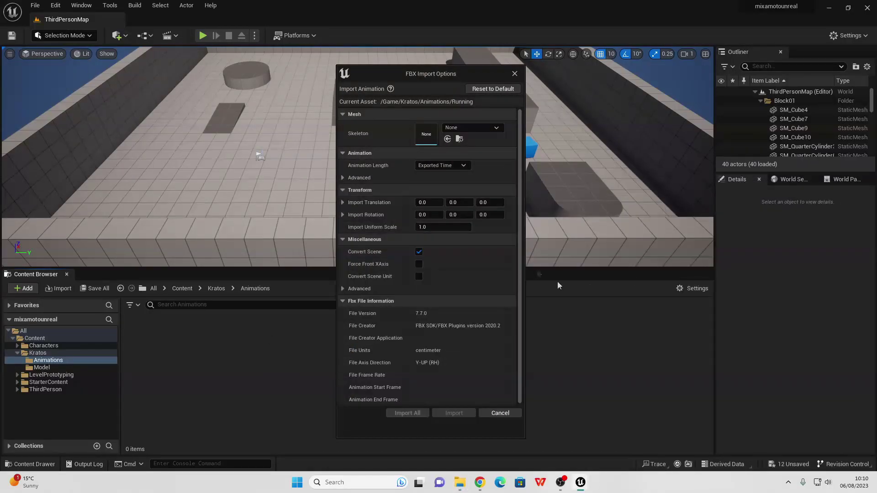
left_click(470, 128)
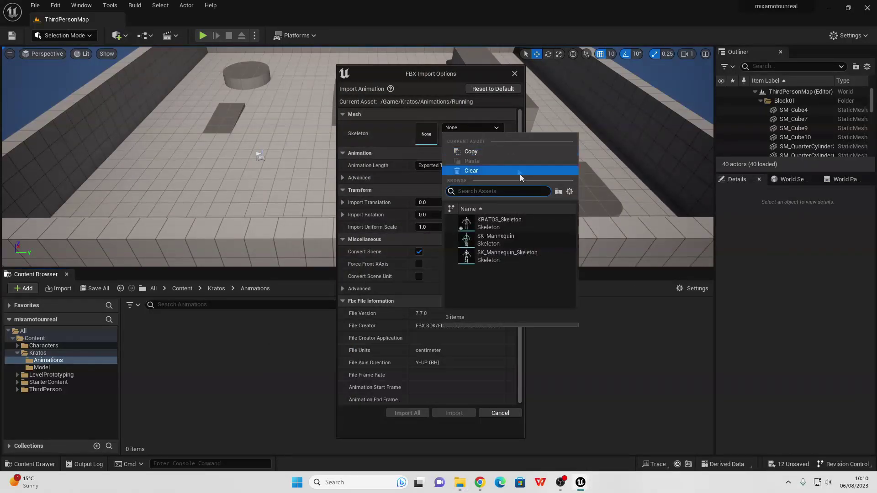
left_click(503, 223)
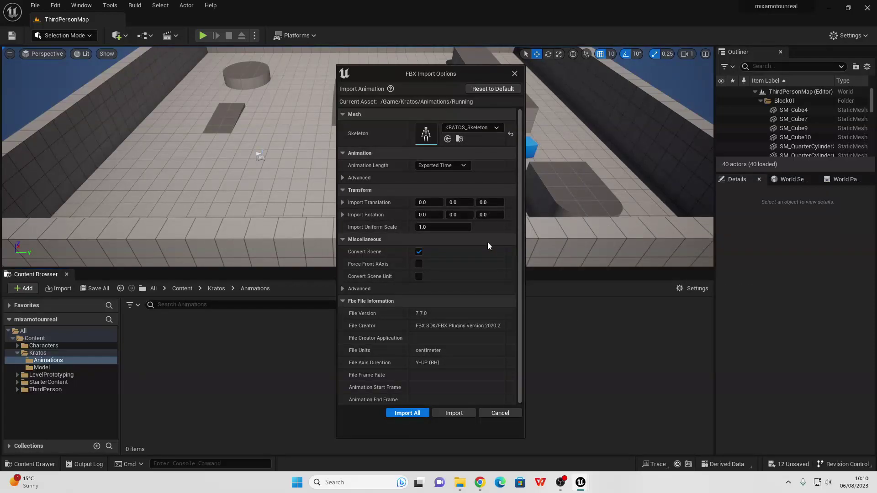
left_click(407, 413)
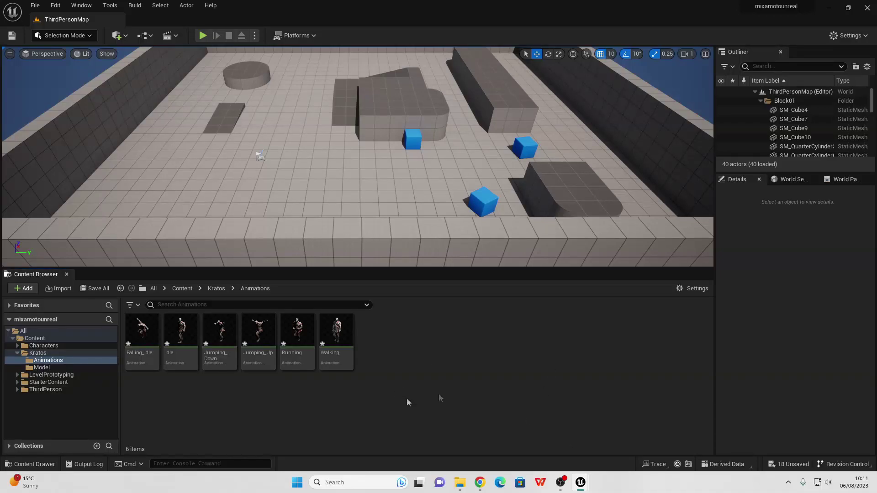
Step: Create a Blend Space 1D on KRATOS_Skeleton named KraosMovementbs1d and open it
right_click(402, 338)
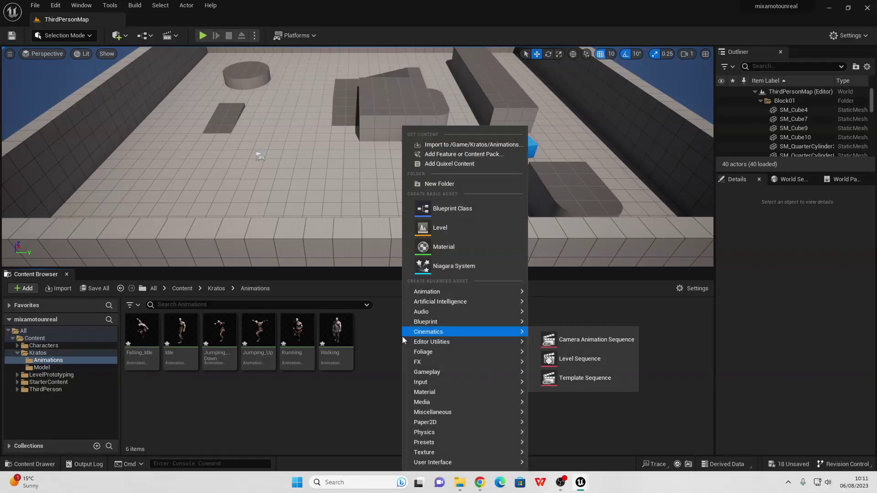
mouse_move(455, 292)
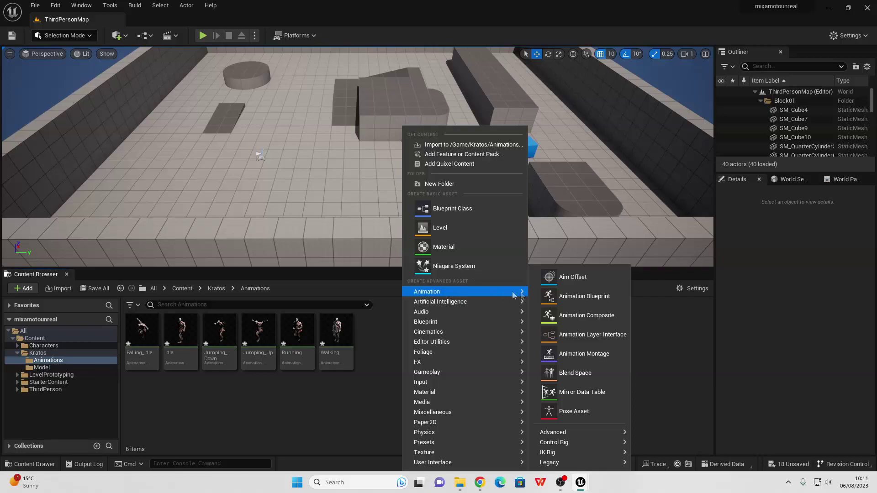
mouse_move(612, 458)
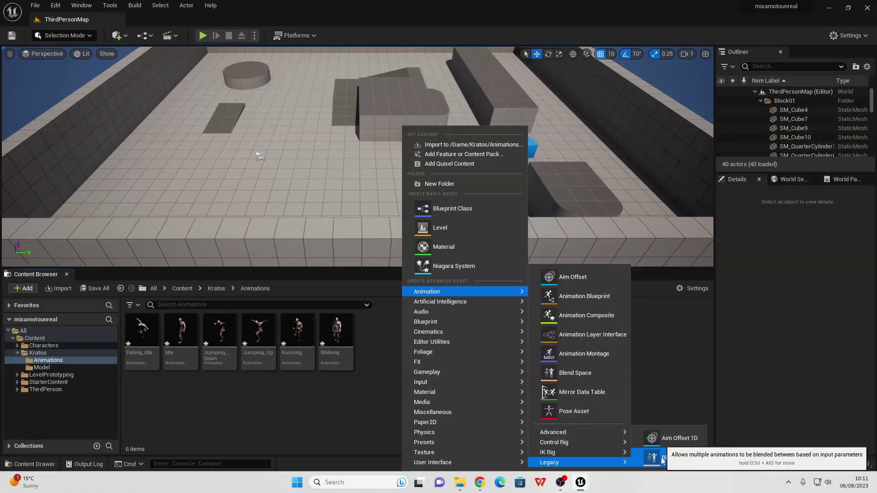
left_click(662, 456)
left_click(392, 144)
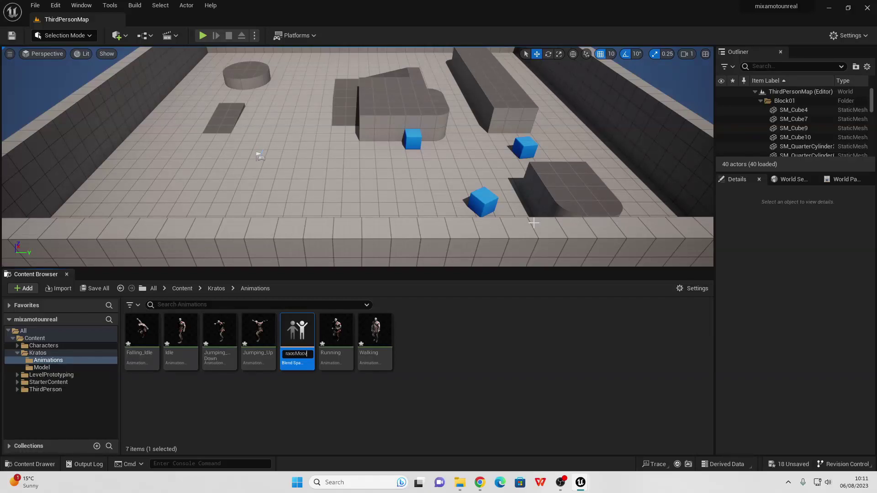
type("KraosMovementbs1d")
key("Return")
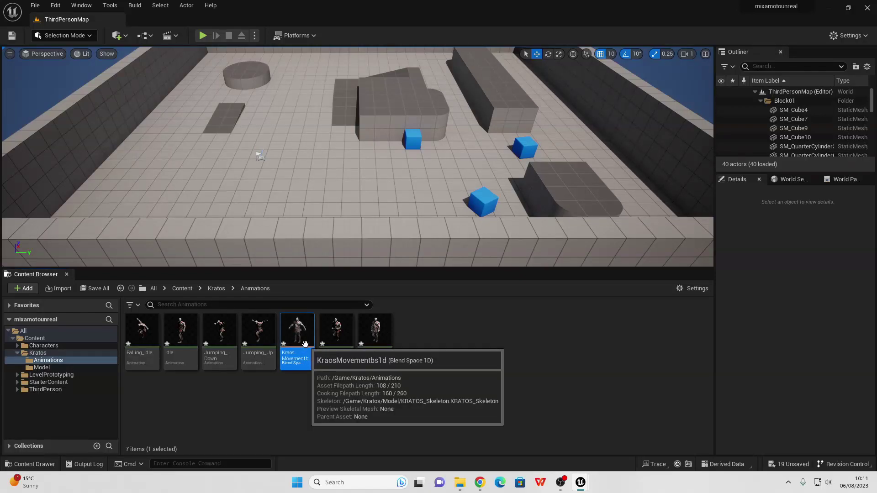
double_click(305, 344)
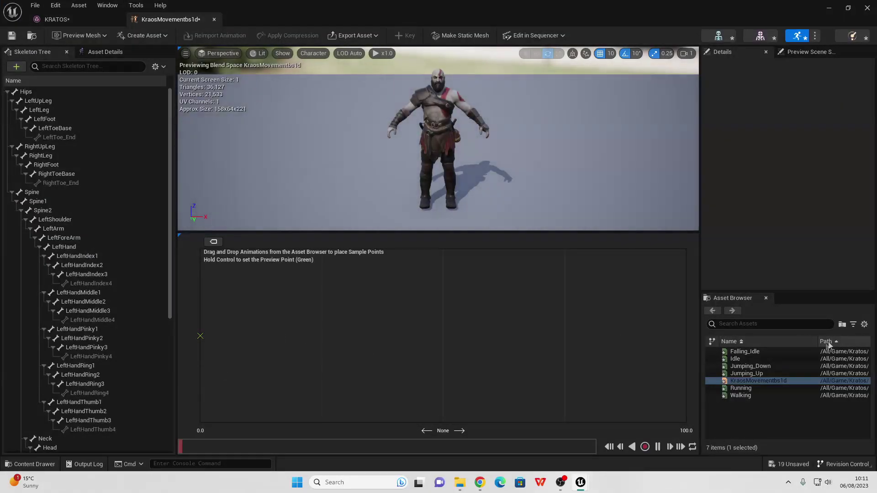
Step: Place Idle at 0, Walking about a third along, and Running at 100 on the blend line
left_click(737, 359)
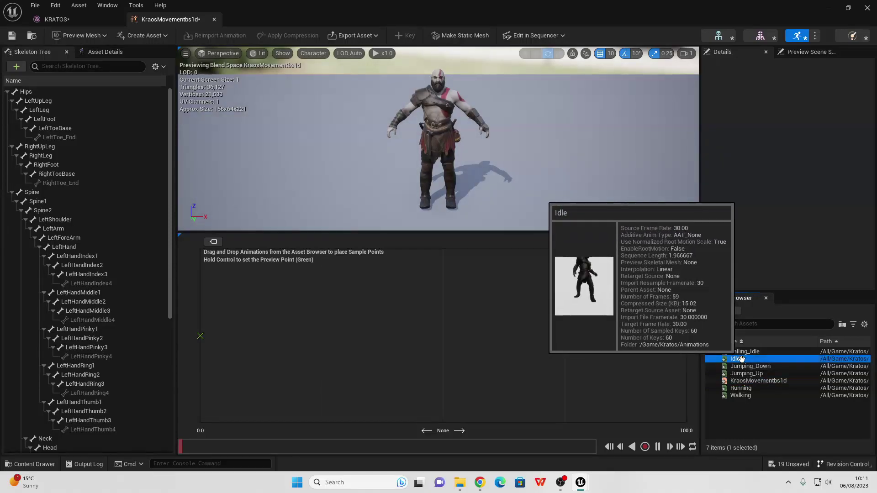
left_click_drag(736, 359, 201, 337)
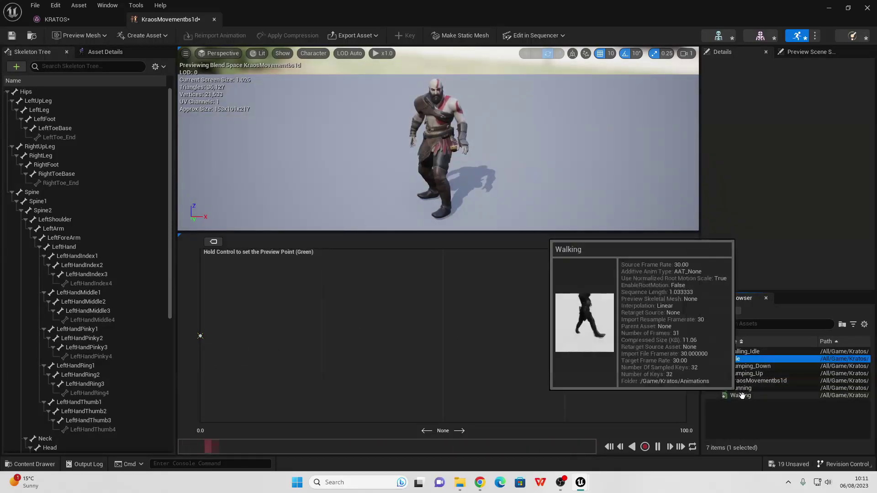
left_click_drag(740, 395, 357, 335)
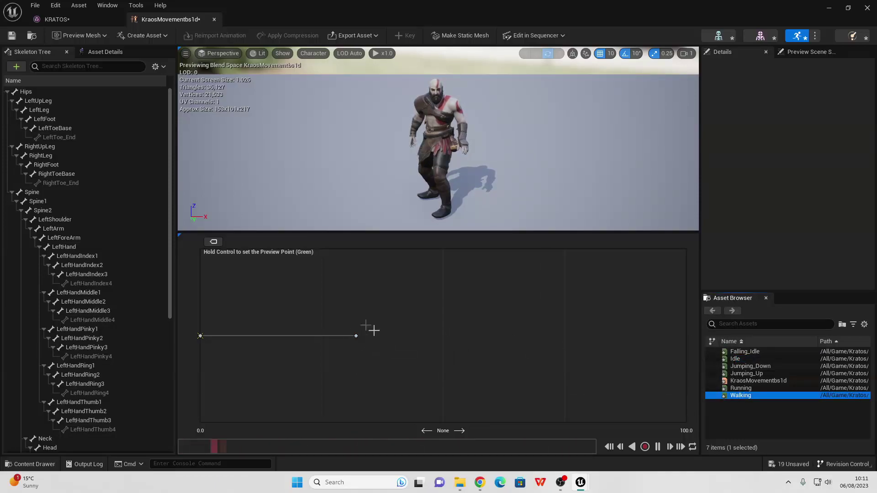
left_click(741, 388)
left_click_drag(742, 387, 683, 330)
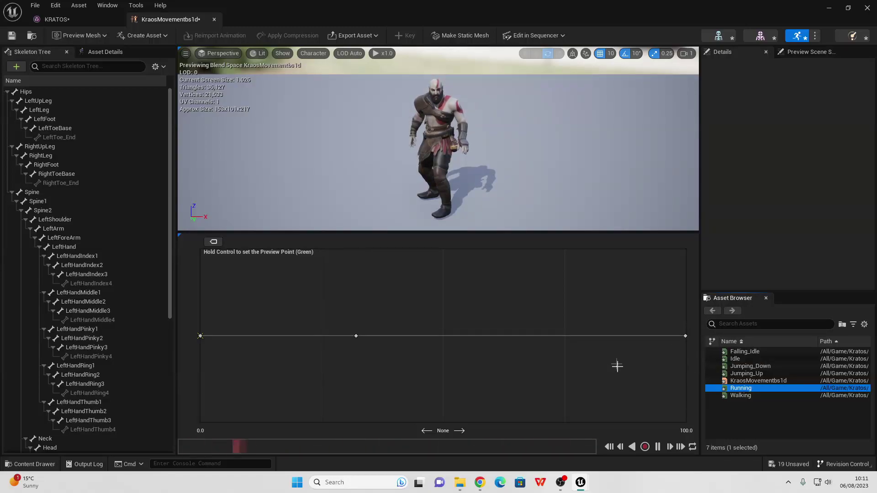
Step: Preview the blend with Ctrl, moving between idle, walking and running speeds
key("ctrl")
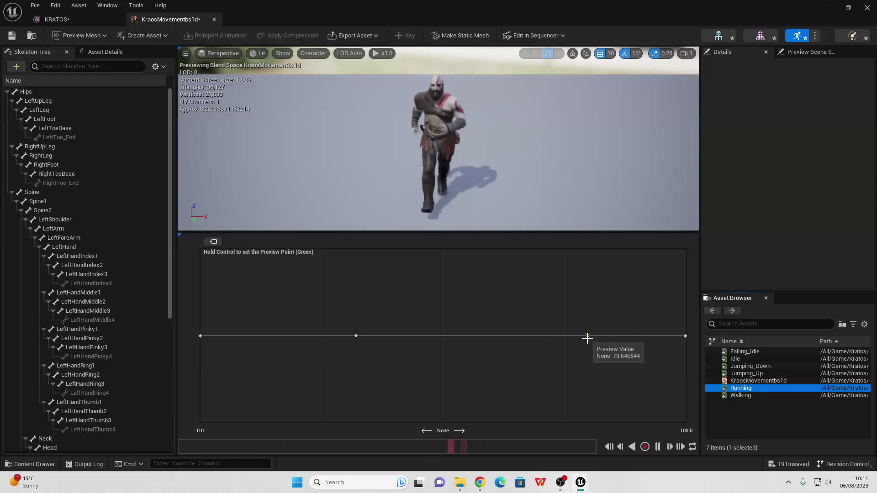
key("ctrl")
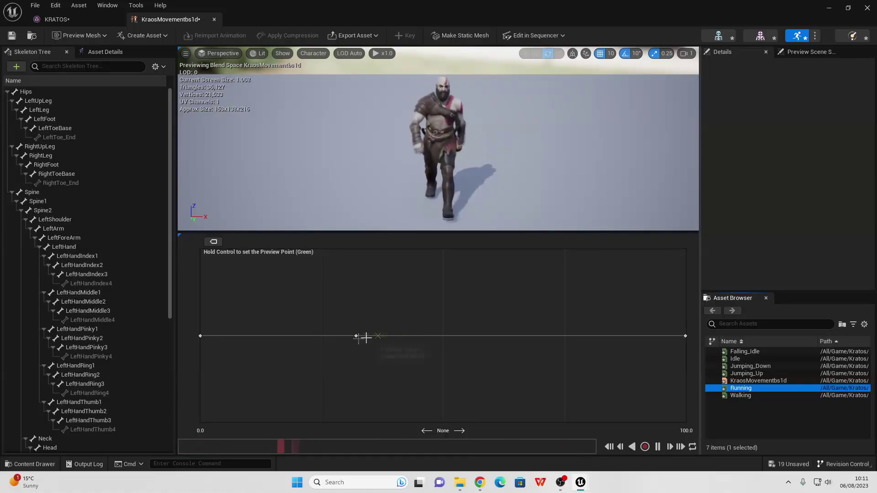
key("ctrl")
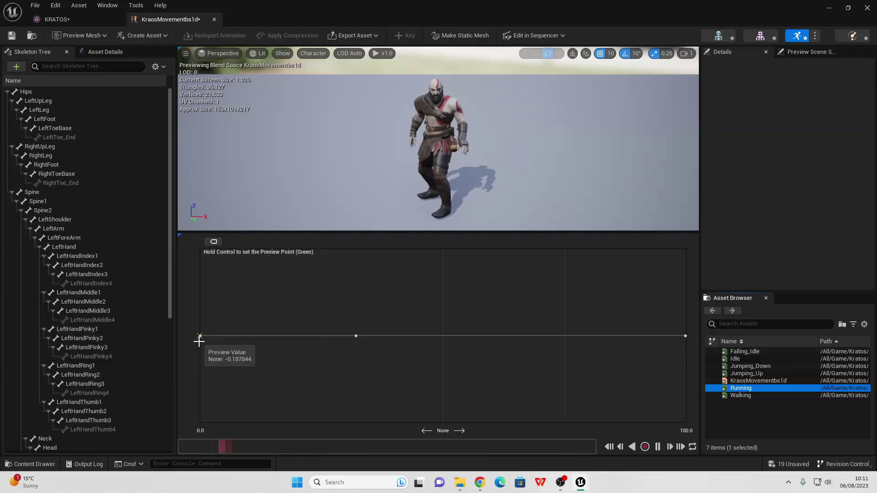
key("ctrl")
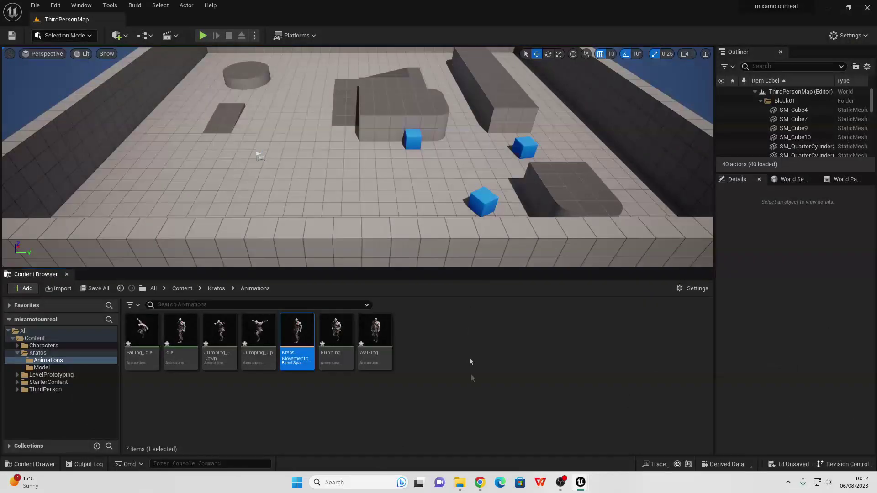
Step: Create a KRATOS_Skeleton Animation Blueprint named KratosAnimbp in Animations and open it
left_click(471, 361)
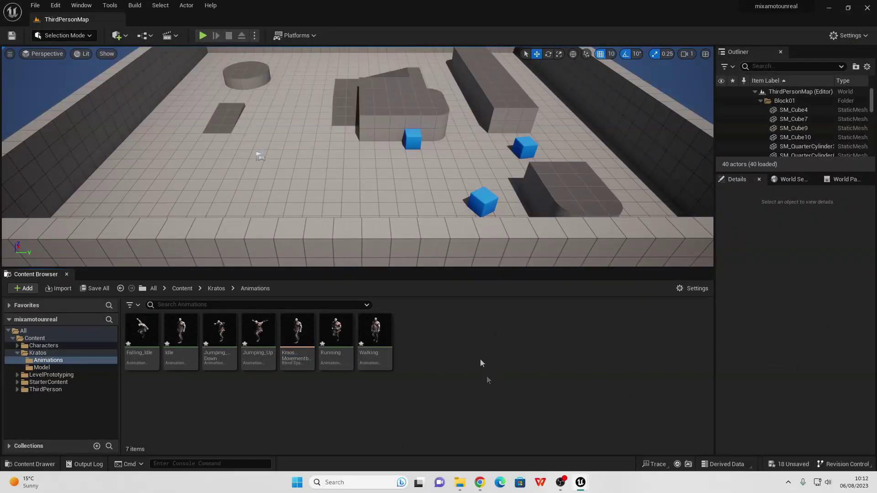
right_click(468, 343)
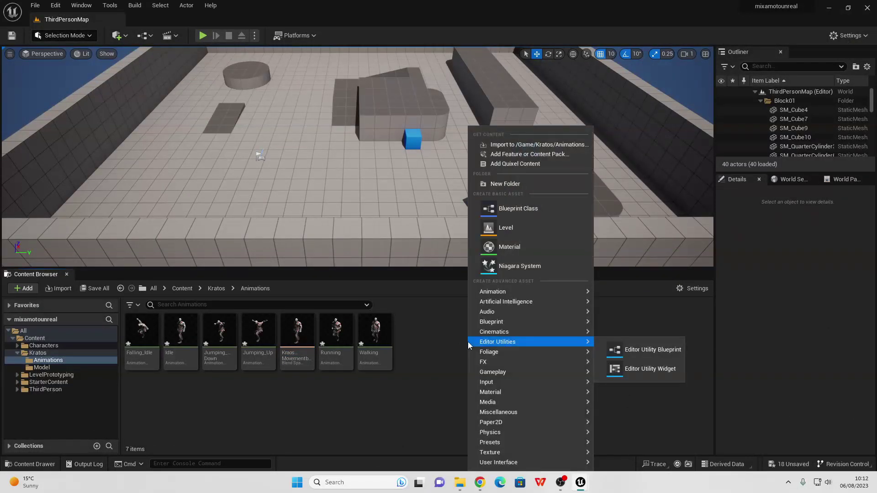
mouse_move(517, 297)
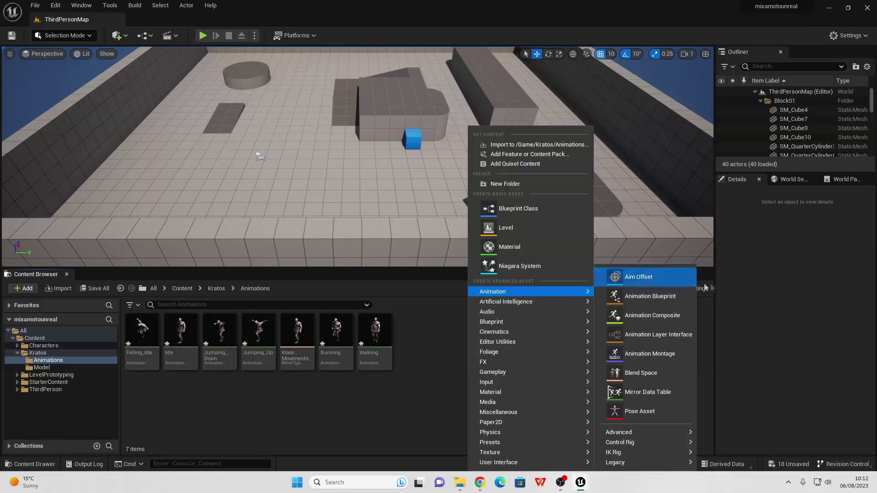
left_click(640, 298)
left_click(462, 182)
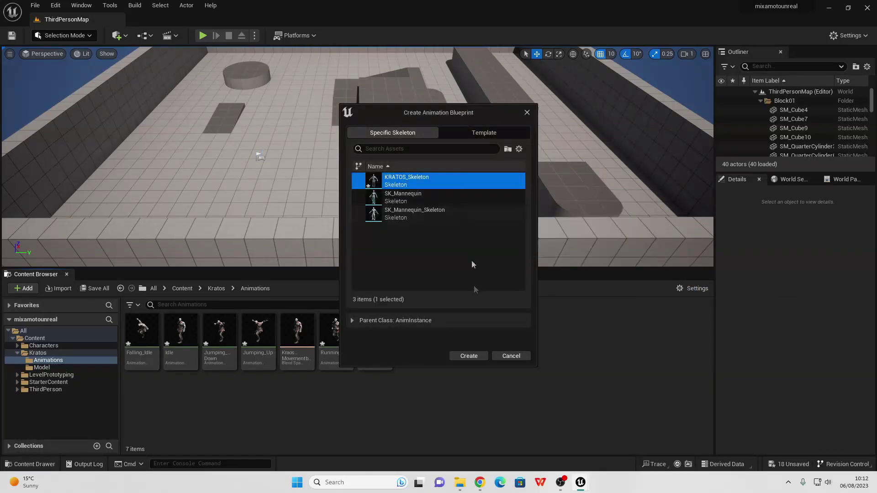
left_click(473, 134)
left_click(408, 134)
left_click(469, 356)
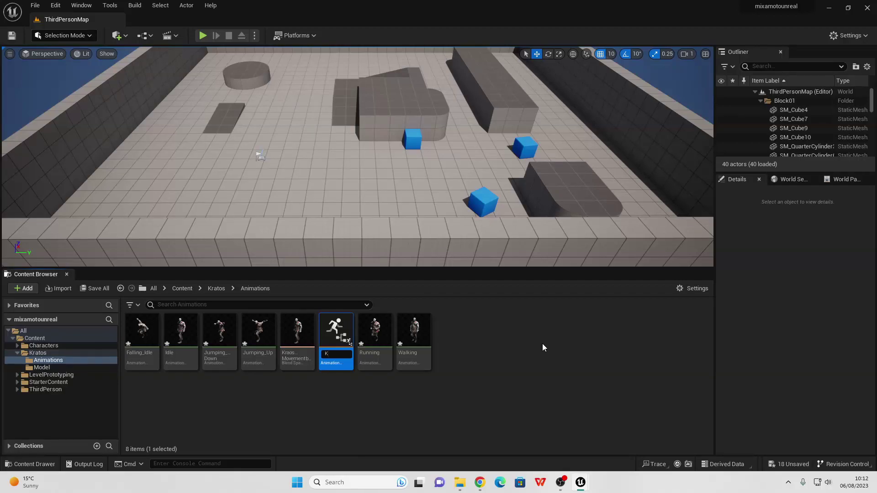
type("KratosAnimbp")
key("Return")
double_click(332, 337)
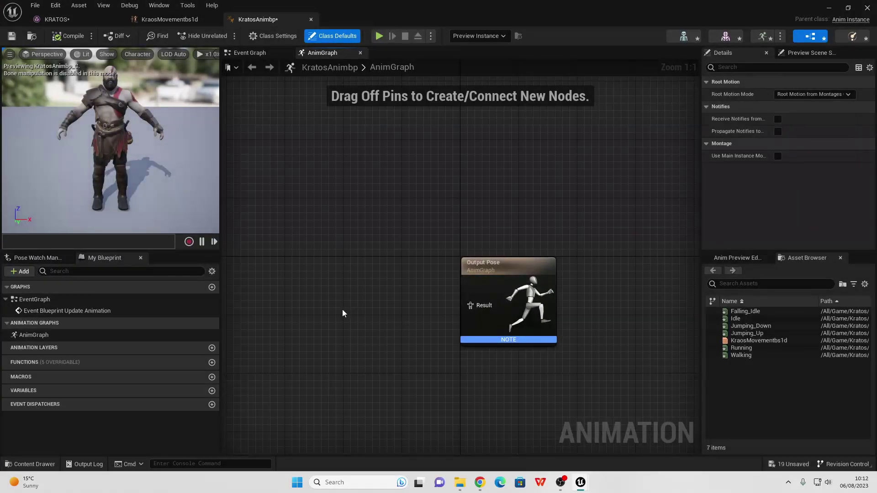
Step: Add a State Machine node, wire it into Output Pose's Result, and open its graph
right_click(343, 312)
type("stat")
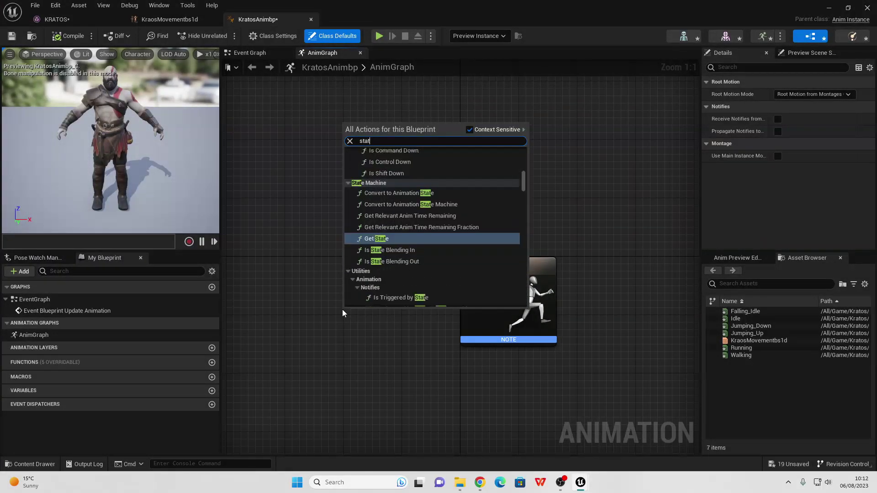
type("e machine")
key("Return")
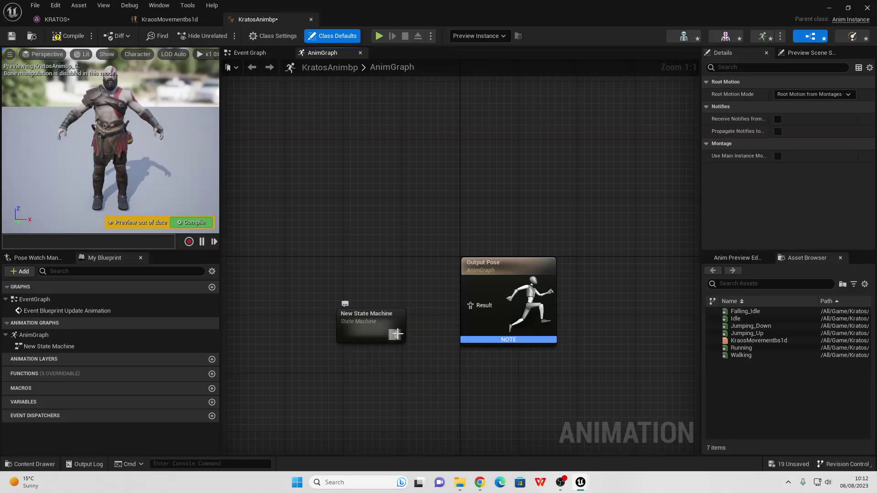
left_click_drag(395, 334, 493, 298)
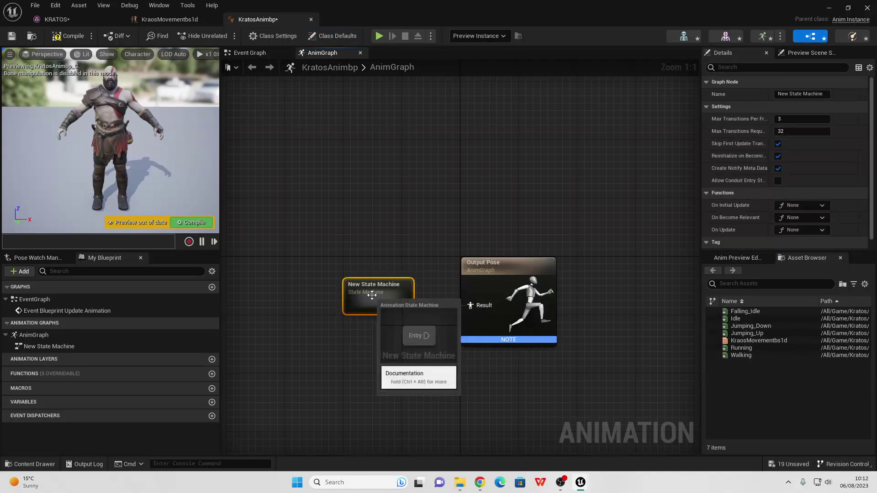
double_click(374, 292)
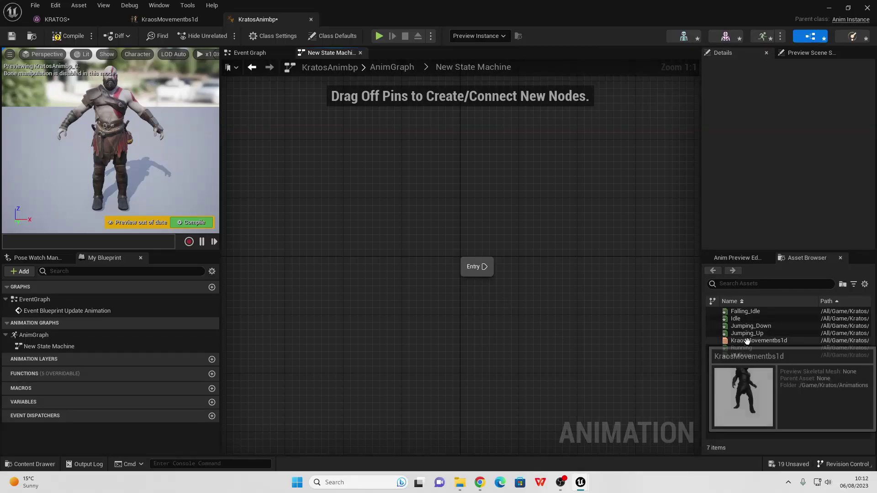
Step: Add a KraosMovementbs1d state, link Entry to it, and open the state
left_click_drag(747, 340, 580, 270)
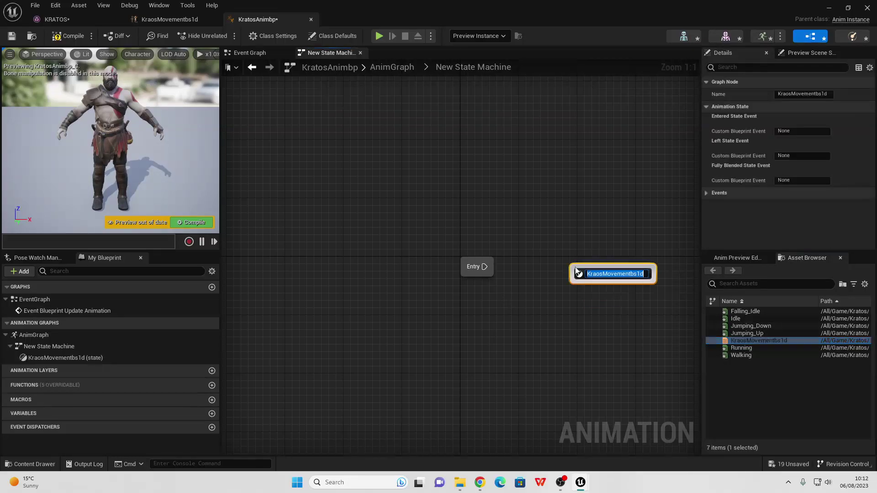
left_click_drag(484, 267, 574, 283)
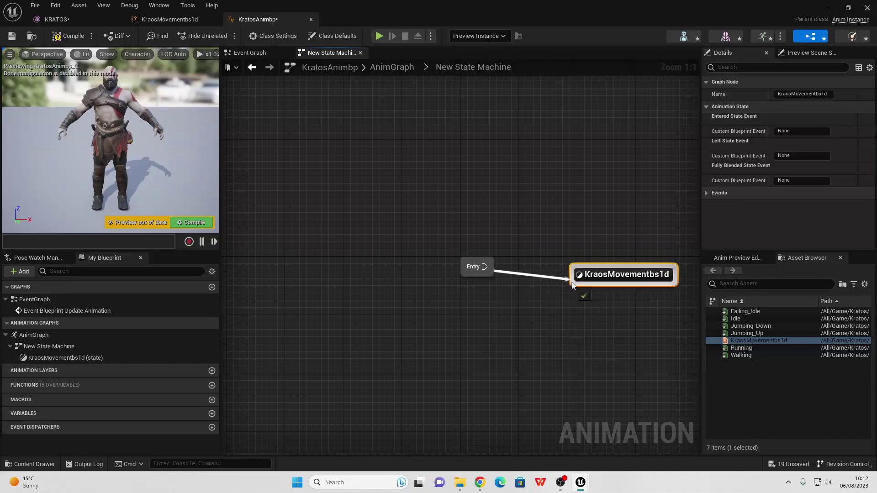
double_click(607, 278)
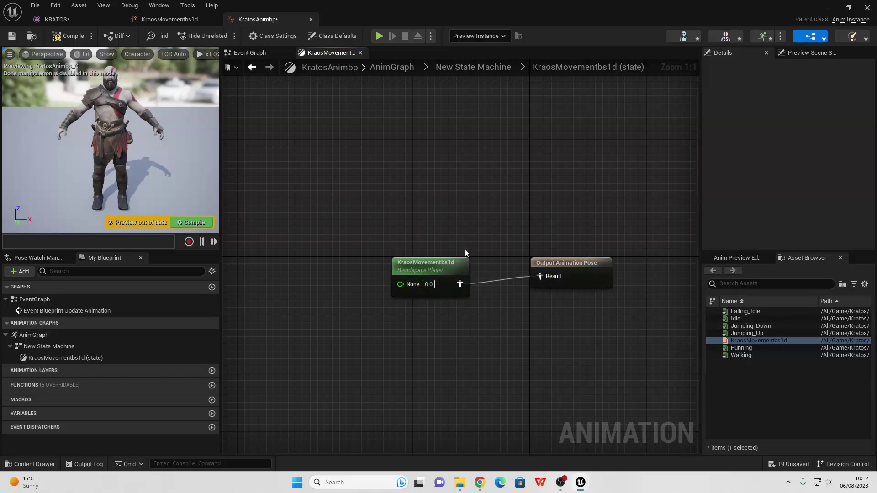
Step: Promote the blend space player's input pin to a new float variable named Speed
right_click(409, 284)
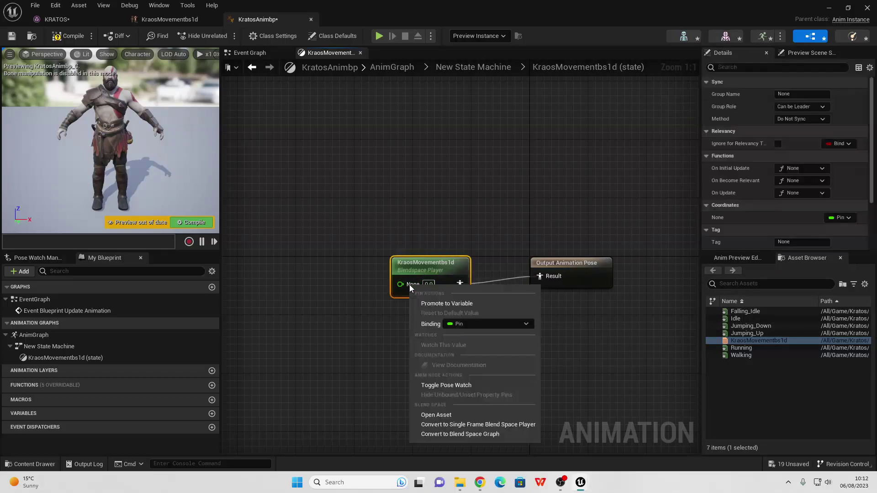
left_click(430, 304)
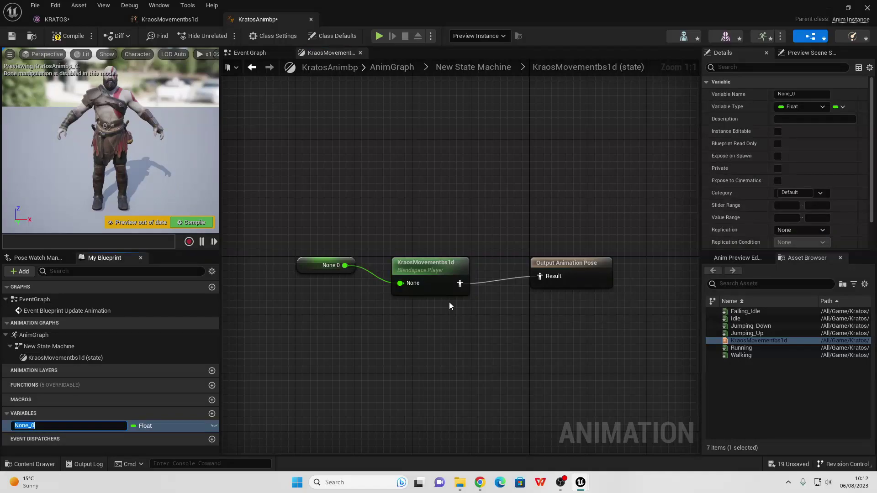
type("Speed")
key("Return")
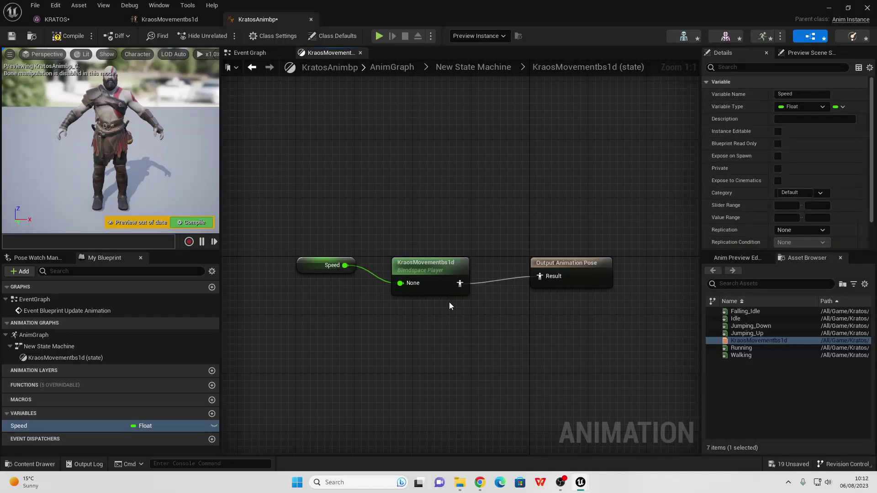
left_click(307, 263)
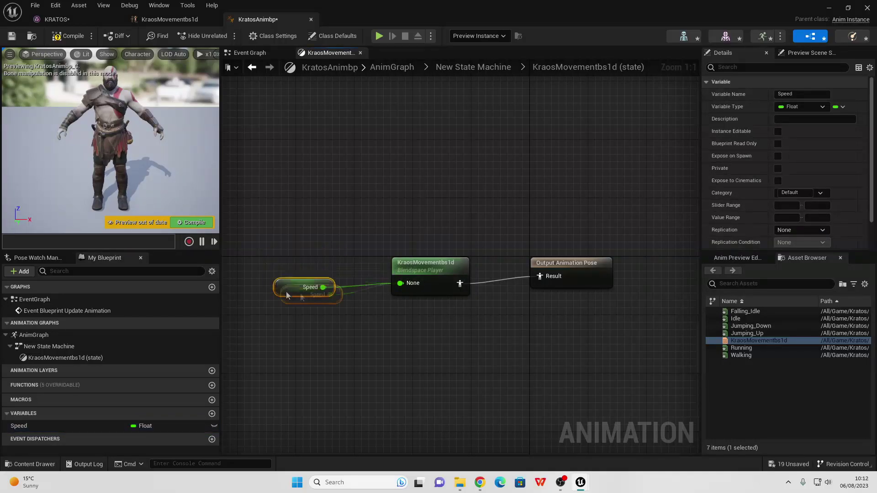
left_click(156, 19)
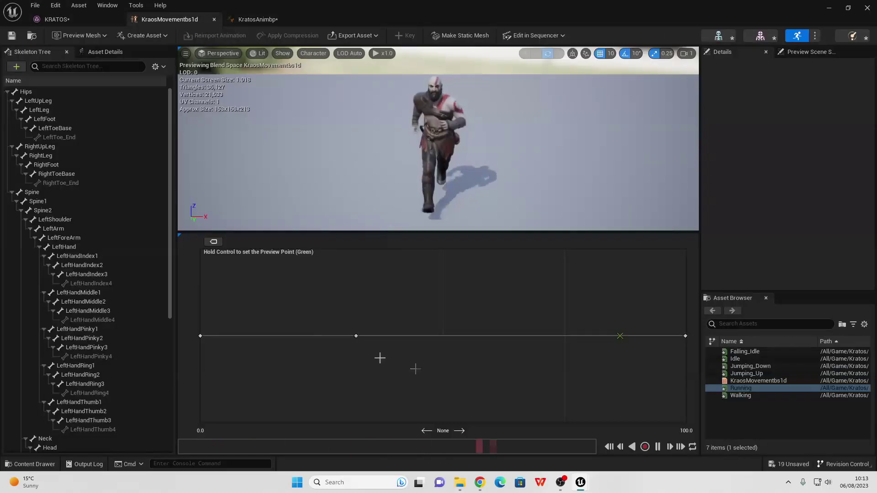
left_click(251, 18)
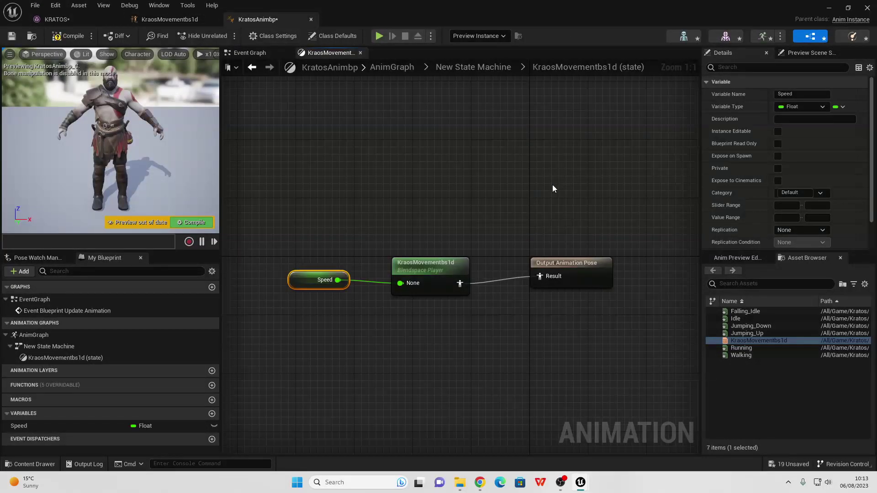
Step: Add Jumping_Up, Falling_Idle and Jumping_Down states to the New State Machine
left_click(464, 68)
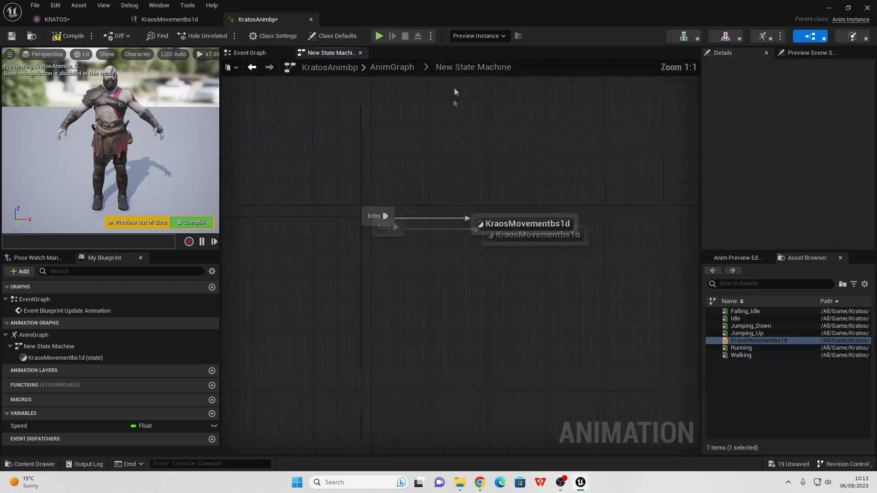
right_click_drag(521, 187, 313, 175)
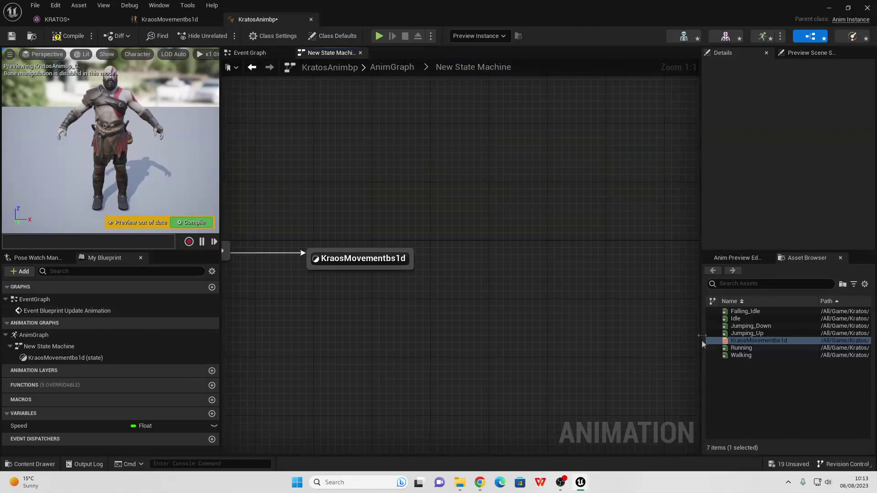
left_click_drag(746, 333, 406, 171)
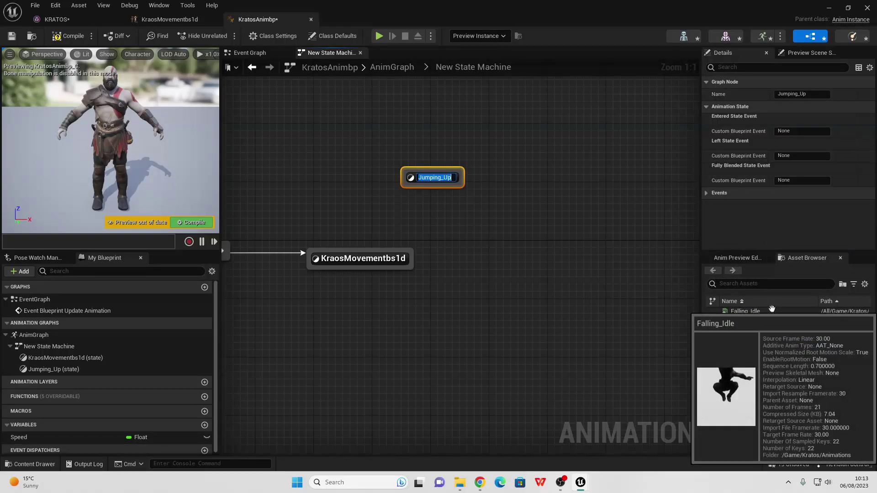
left_click_drag(745, 311, 553, 251)
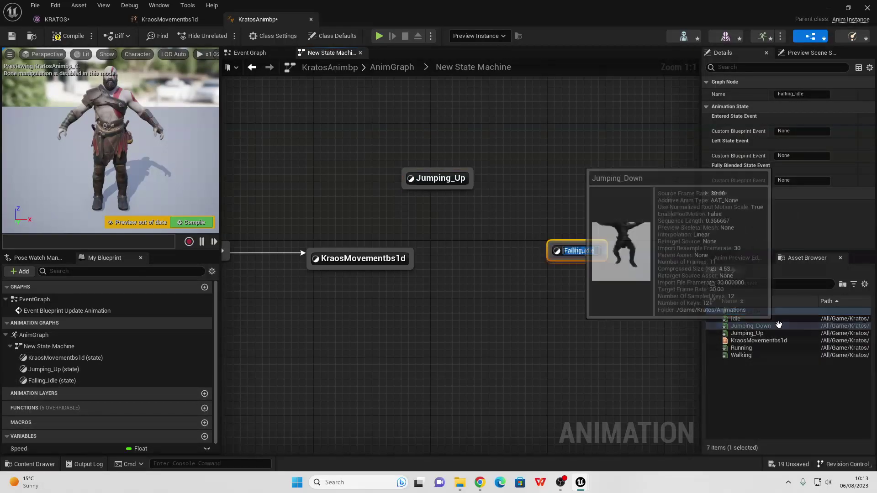
left_click_drag(750, 326, 457, 338)
key("Return")
key("Home")
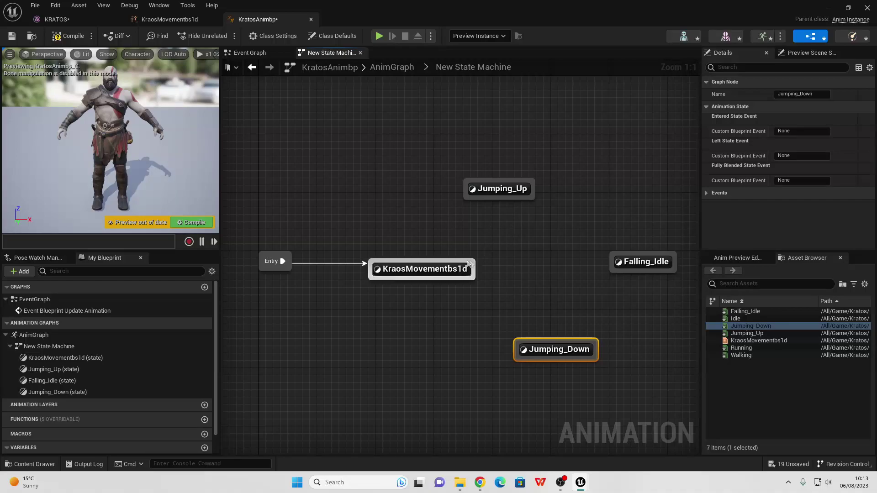
Step: Draw transitions from KraosMovementbs1d to Jumping_Up and from Jumping_Down back to KraosMovementbs1d
left_click_drag(475, 263, 421, 262)
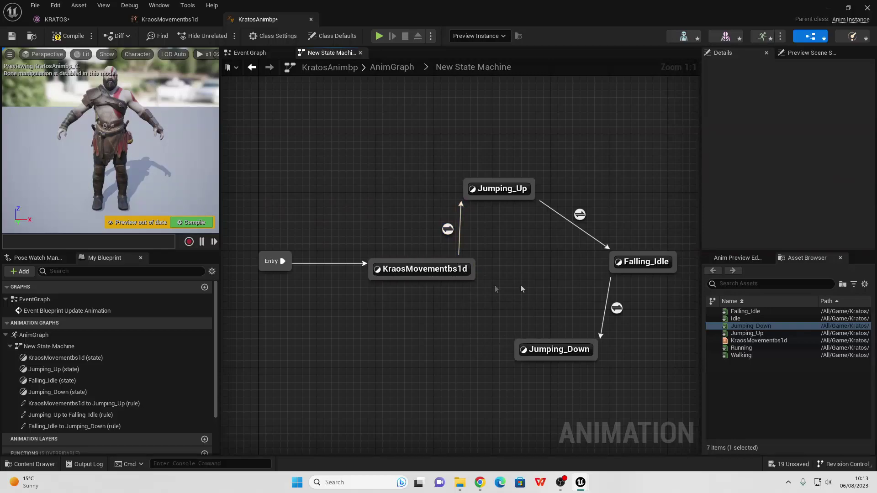
left_click_drag(518, 343, 462, 273)
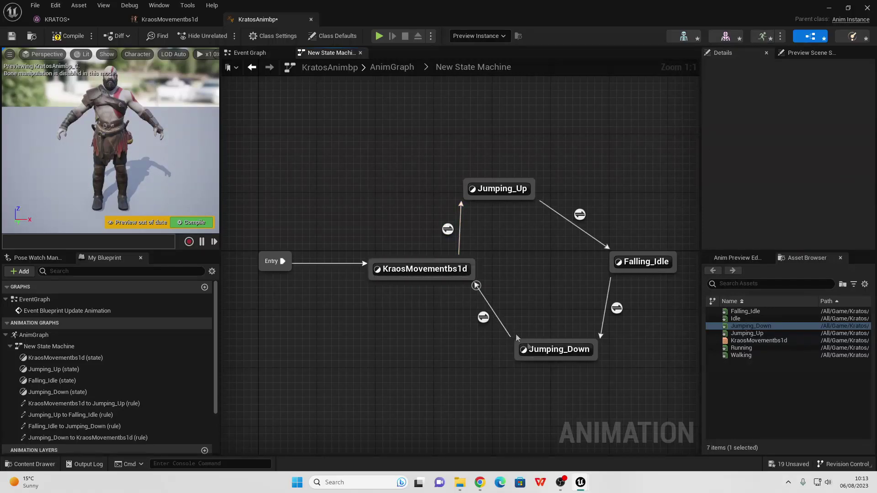
left_click_drag(560, 351, 507, 344)
left_click_drag(510, 188, 532, 196)
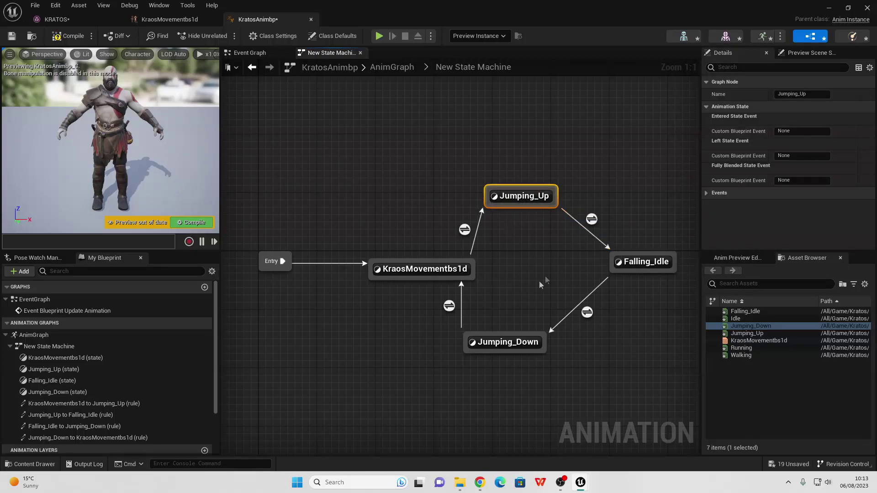
Step: Promote the KraosMovementbs1d-to-Jumping_Up Can Enter Transition pin to a Boolean named isfalling?
double_click(462, 229)
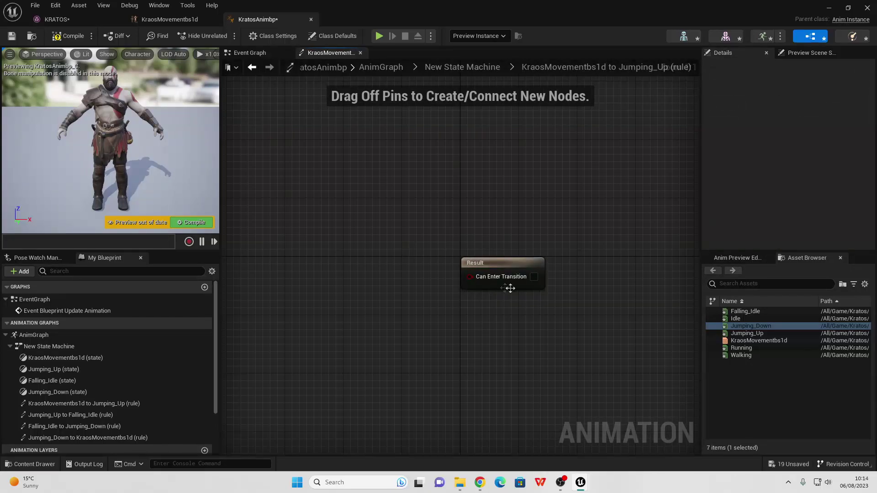
right_click(498, 279)
left_click(525, 298)
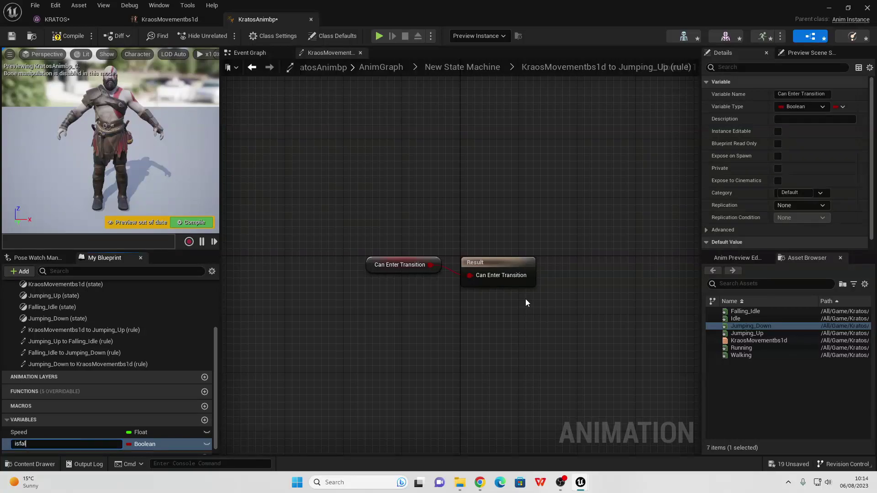
type("isfalling?")
key("Return")
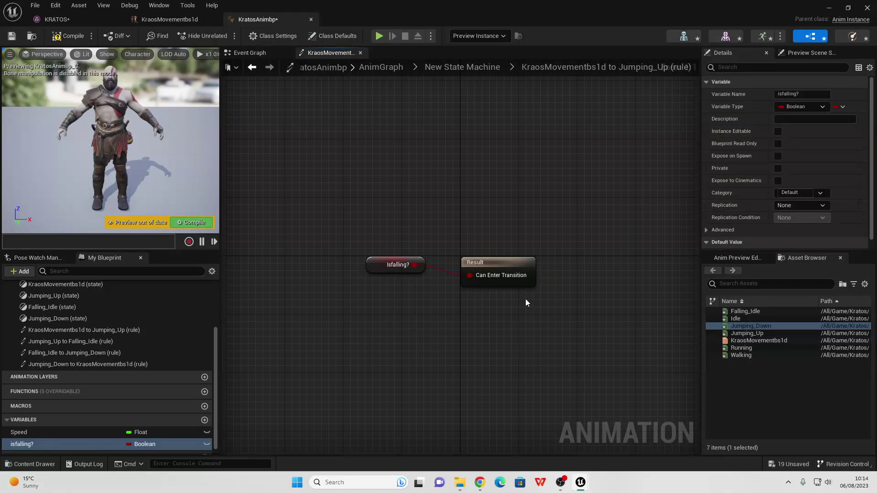
Step: Back in the state machine, open the Jumping_Up to Falling_Idle transition rule
left_click(462, 67)
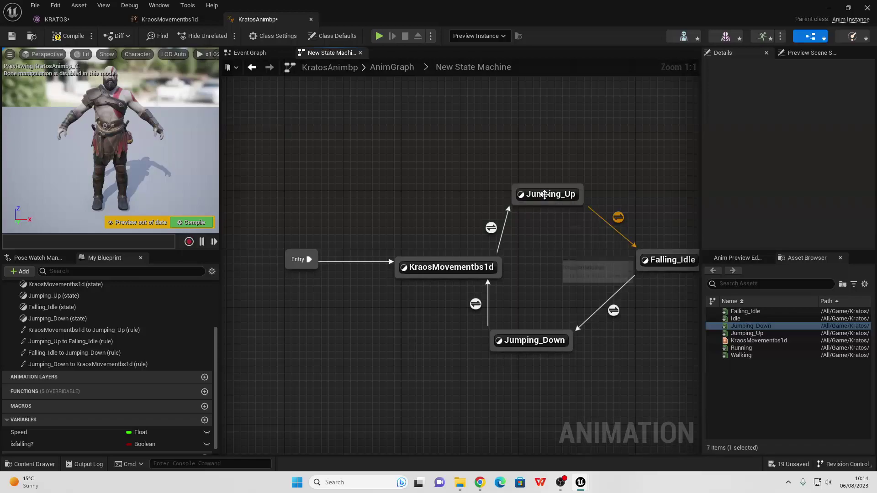
left_click_drag(548, 191, 550, 171)
right_click_drag(625, 210, 505, 193)
double_click(504, 193)
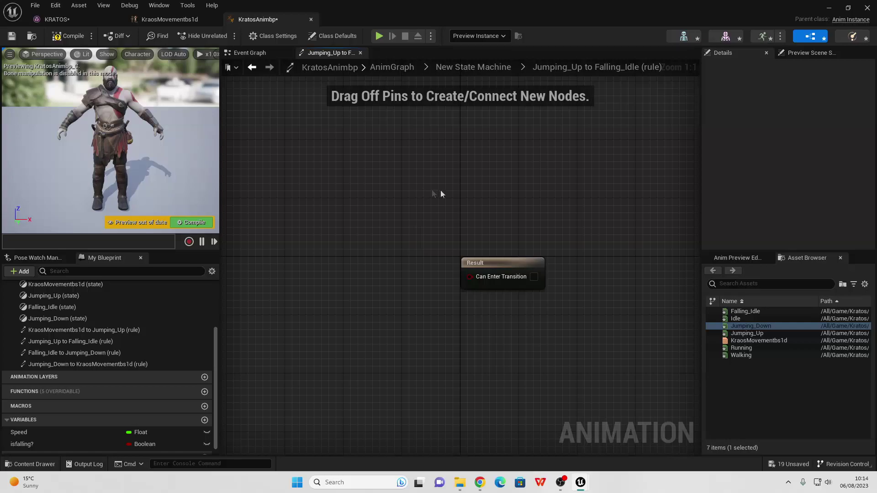
Step: Make the rule check Time Remaining (Jumping_Up) less than 0.1 into Can Enter Transition
right_click(379, 194)
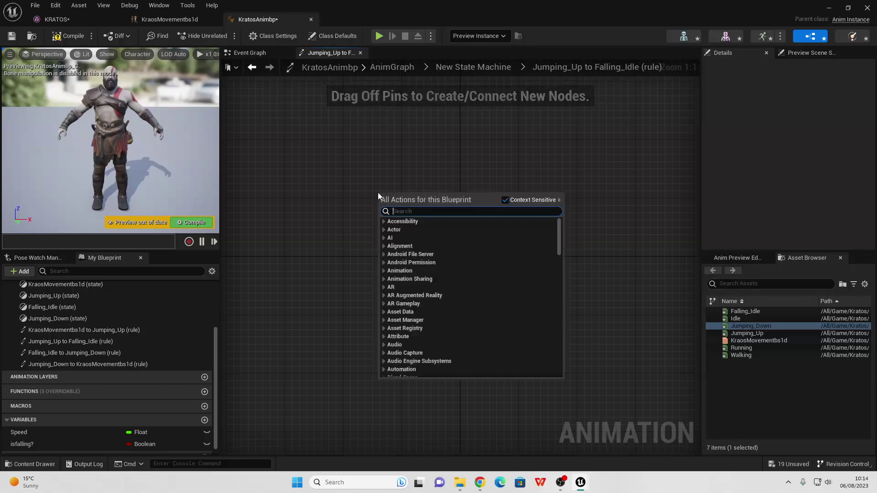
type("time remain")
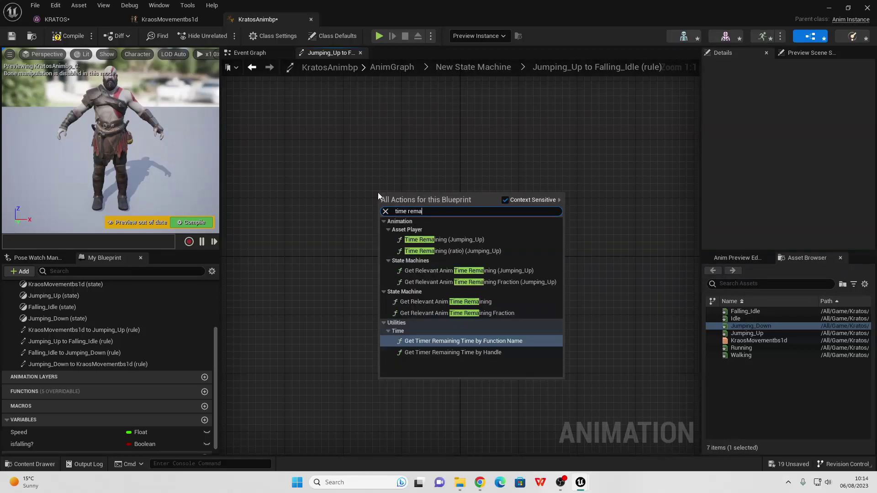
left_click(468, 238)
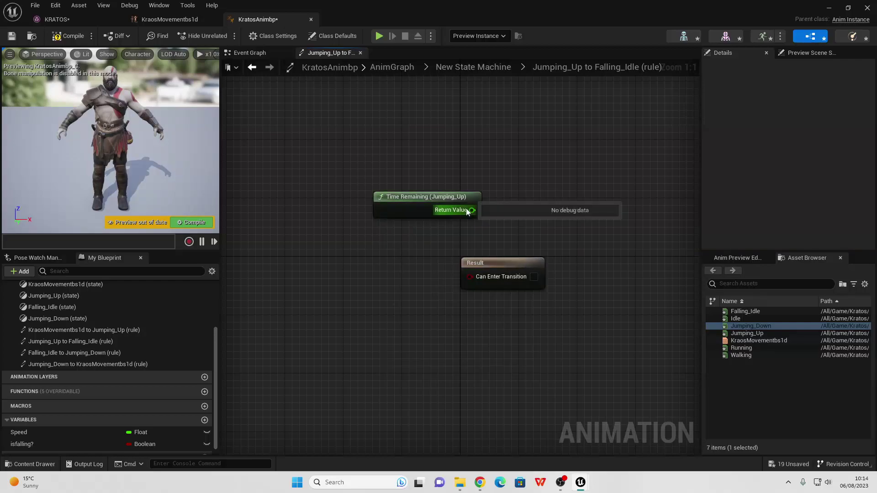
left_click_drag(450, 198, 391, 223)
type("less")
key("Return")
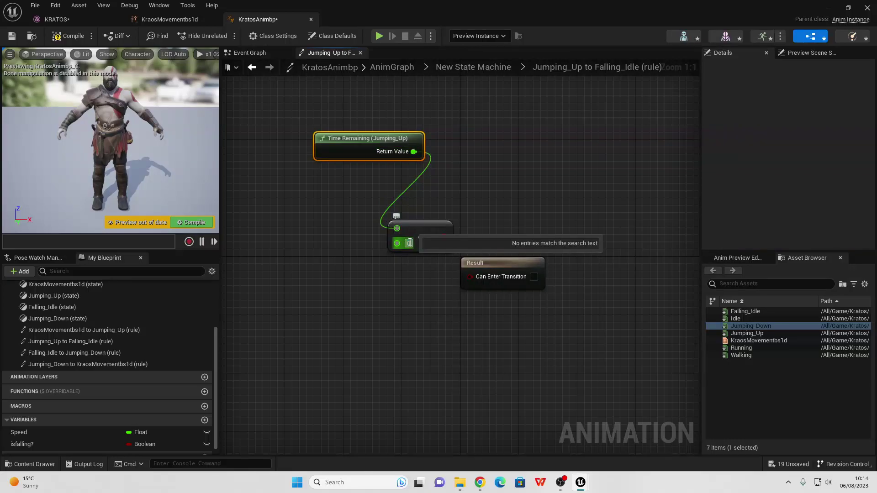
key("Return")
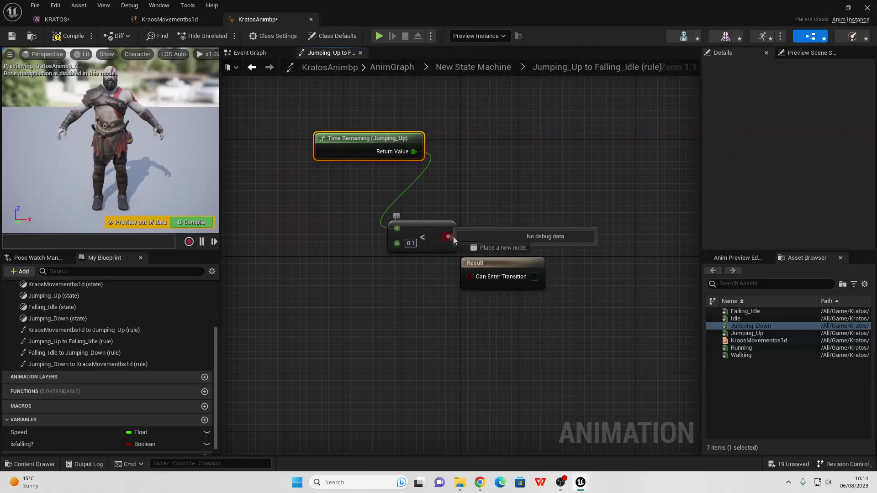
left_click_drag(448, 237, 470, 277)
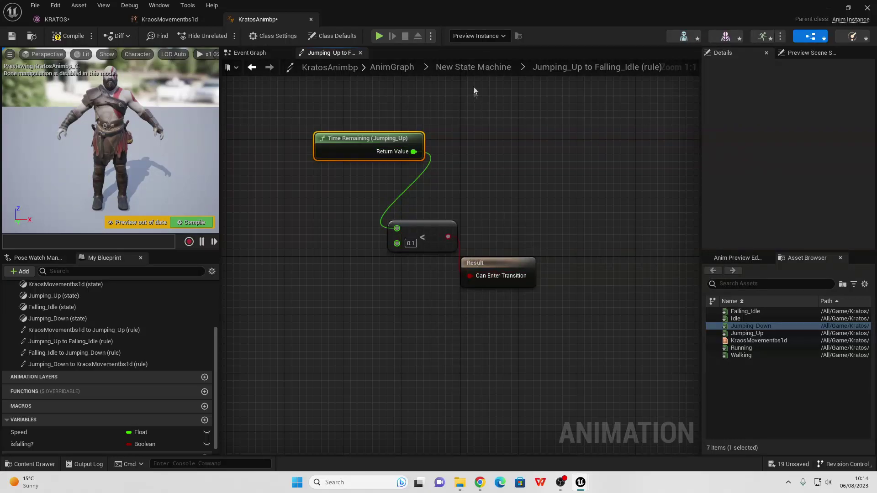
Step: Open the Falling_Idle to Jumping_Down rule and add the isfalling? variable to it
left_click(494, 67)
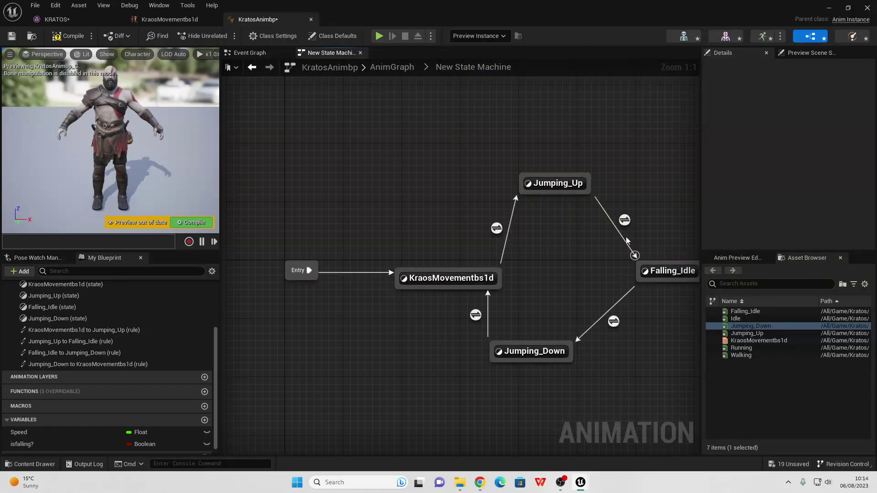
right_click_drag(626, 241, 513, 210)
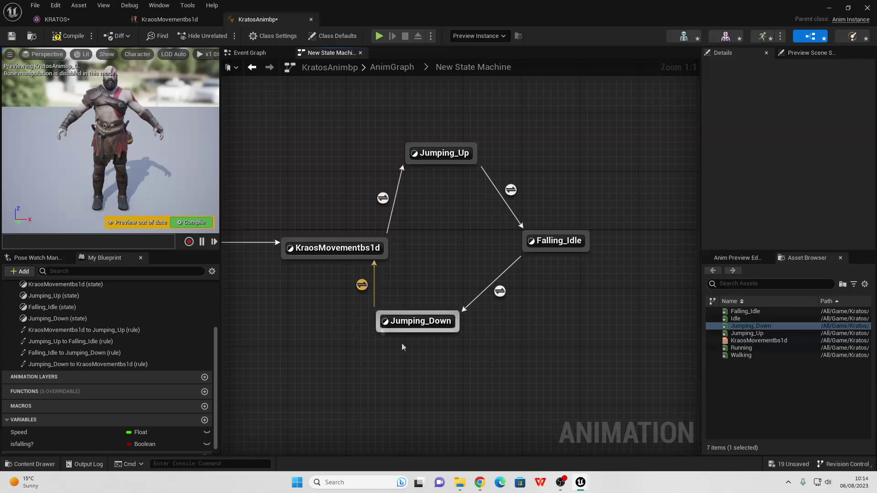
left_click(502, 292)
double_click(503, 291)
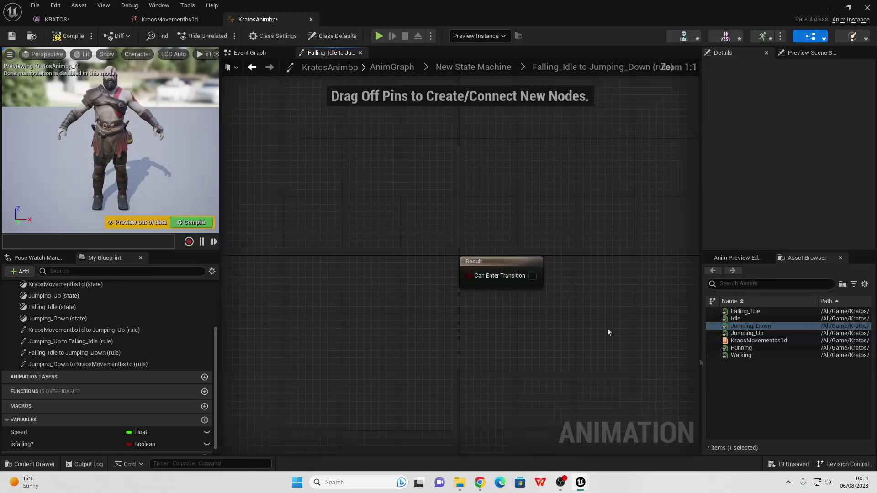
left_click_drag(23, 444, 317, 298)
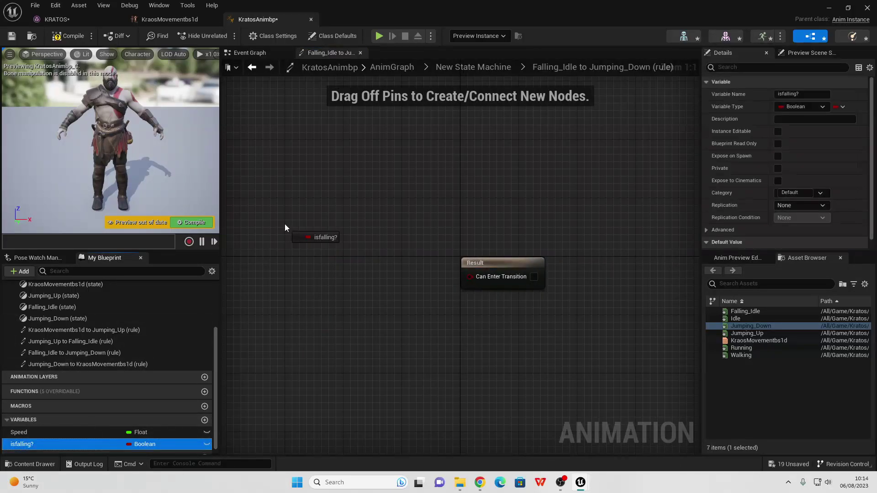
Step: Feed NOT isfalling? into Can Enter Transition for the Falling_Idle to Jumping_Down rule
left_click_drag(285, 227, 314, 302)
left_click(309, 241)
type("not")
key("Escape")
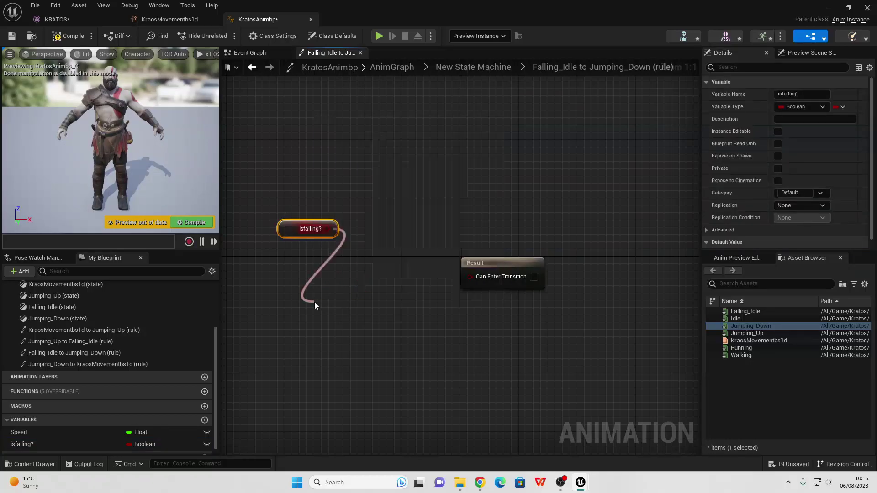
left_click_drag(382, 309, 491, 284)
Step: Back in the state machine, reposition Jumping_Down and open its transition to KraosMovementbs1d
left_click(473, 67)
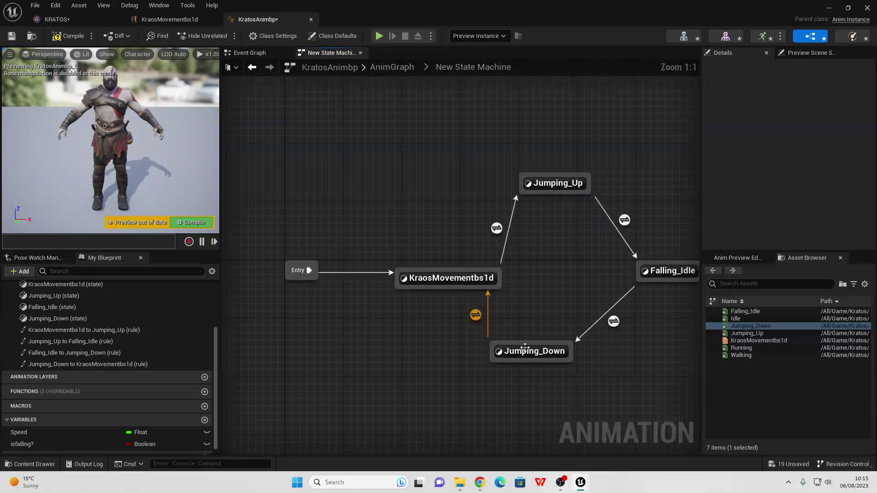
left_click(531, 351)
left_click_drag(533, 354, 570, 361)
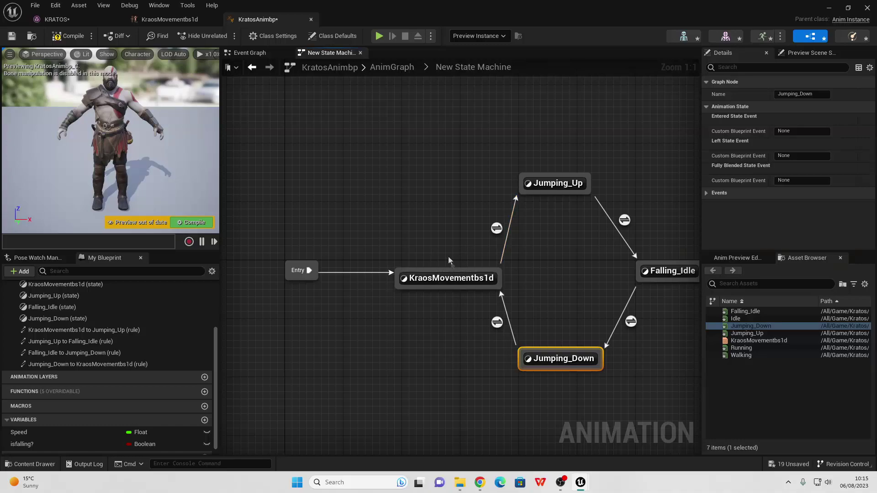
double_click(495, 323)
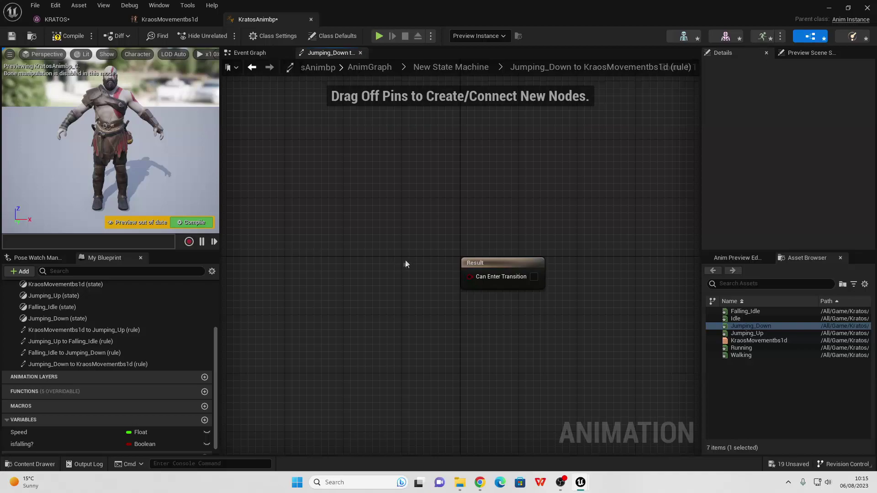
Step: Add a Time Remaining (Jumping_Down) node and compare it with a Less node
right_click(345, 218)
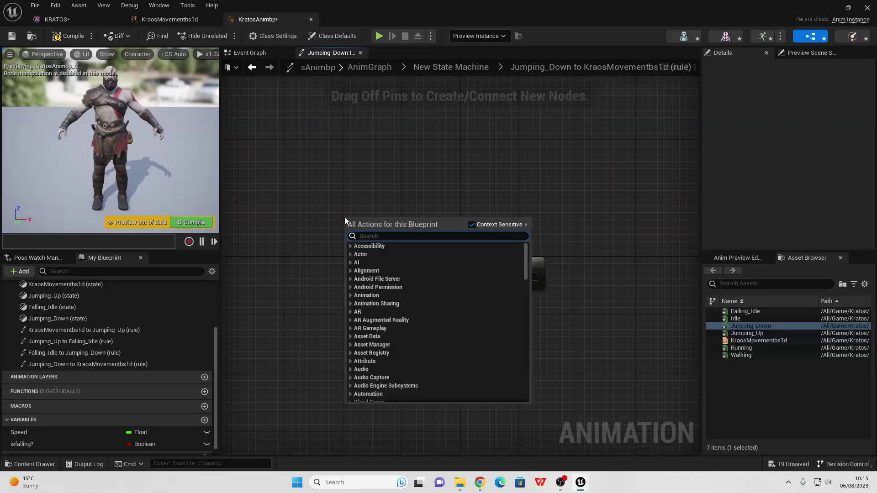
type("time remain")
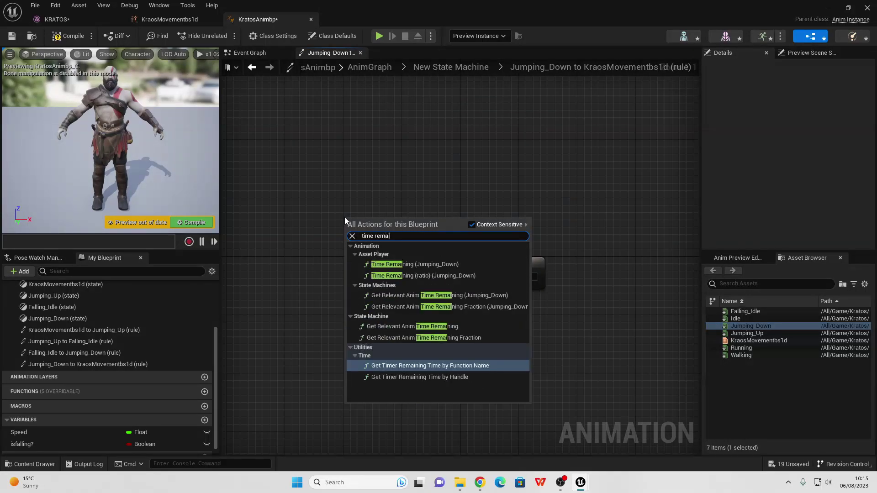
left_click(433, 264)
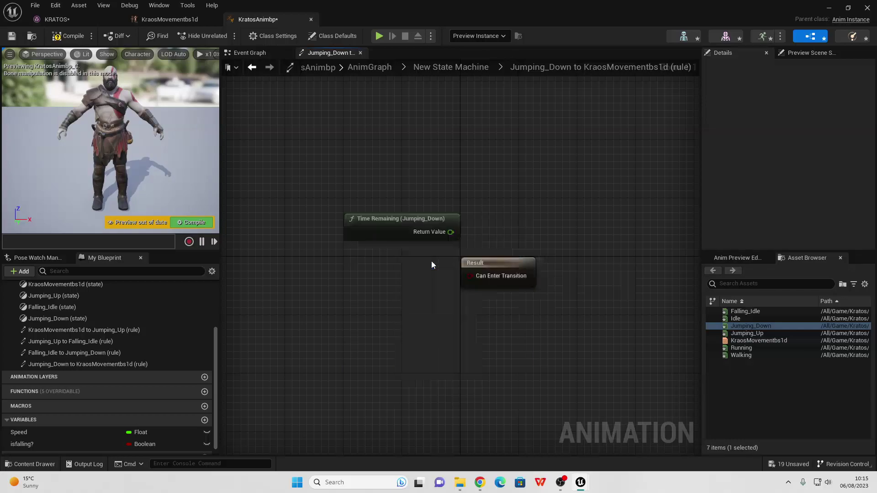
left_click_drag(451, 231, 341, 272)
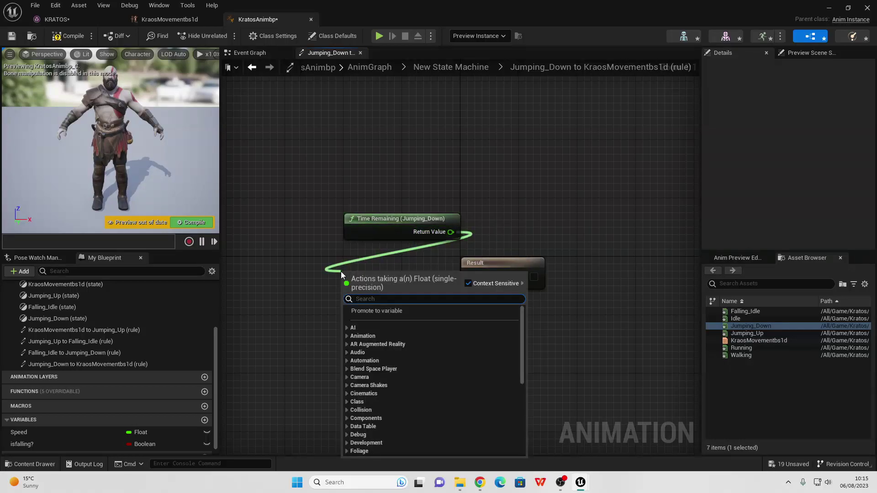
type("less")
key("Return")
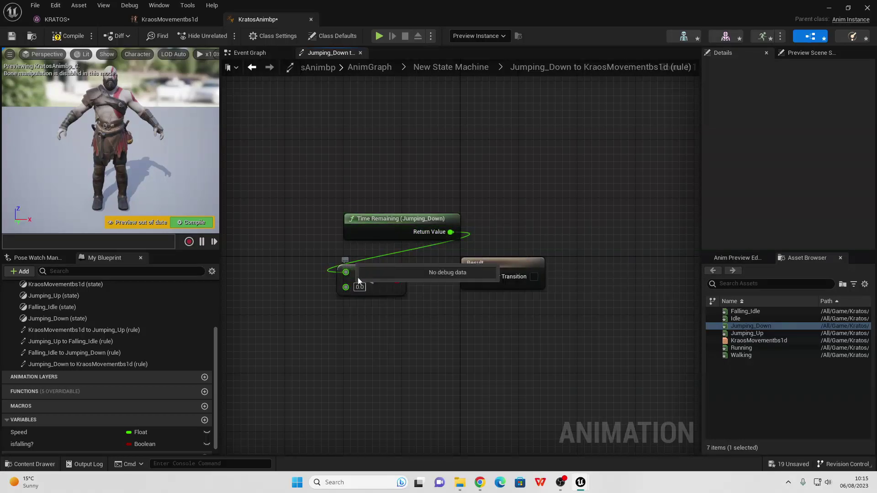
Step: Set the Less threshold to 0.1, wire it to Can Enter Transition, and return to the state machine
left_click(356, 287)
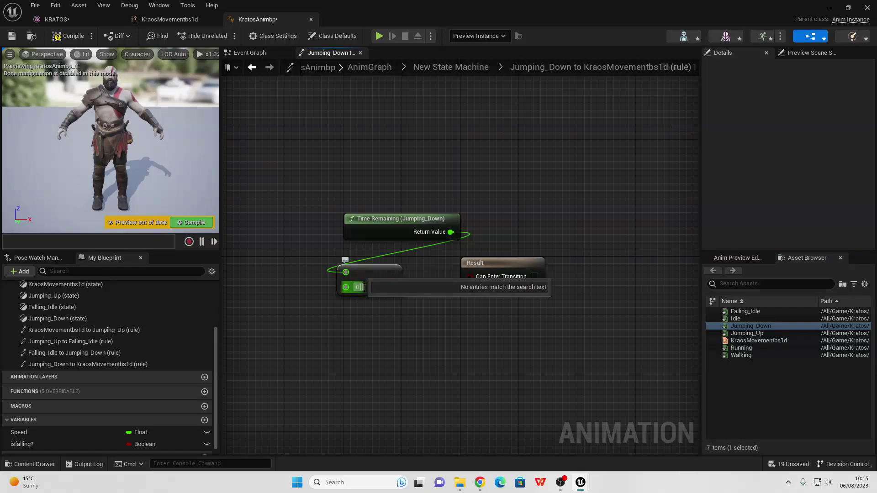
type("0.1")
key("Return")
left_click_drag(397, 280, 437, 254)
left_click(451, 67)
left_click(460, 250)
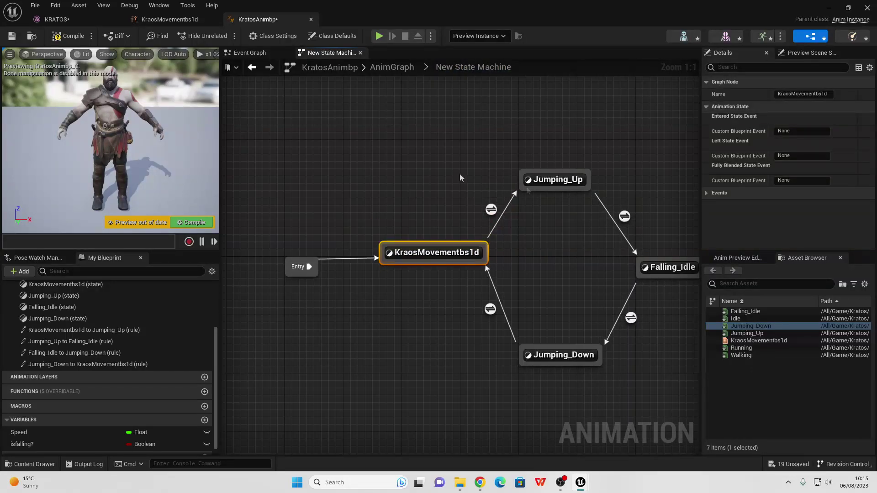
Step: Compile, then toggle isfalling?'s Default Value on and back off to preview Falling_Idle
left_click(69, 36)
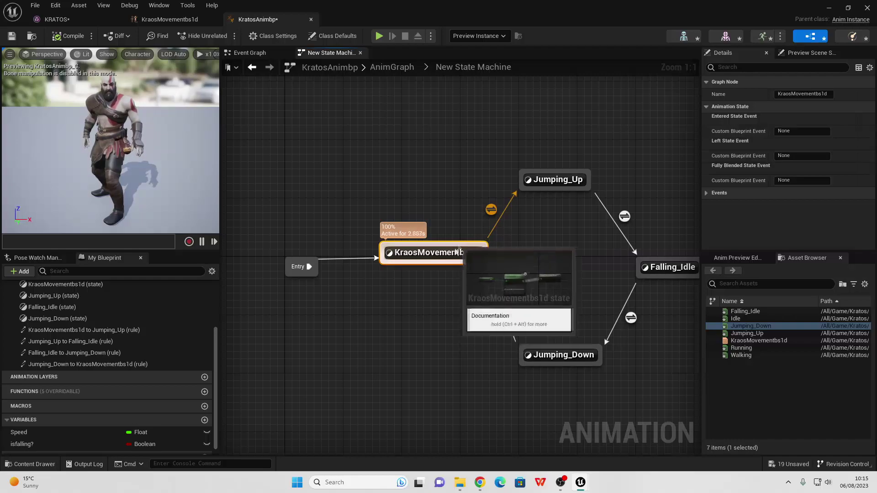
right_click_drag(506, 247, 468, 239)
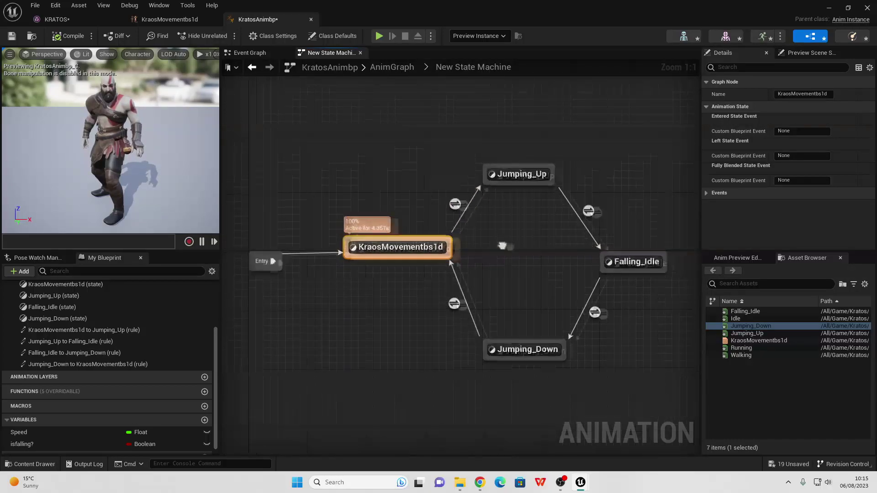
left_click(59, 446)
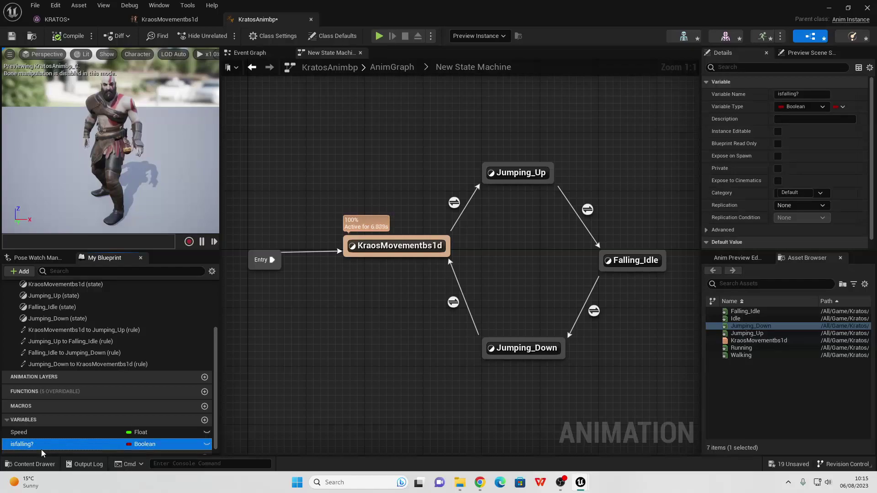
scroll(771, 202, "down", 1)
left_click(778, 244)
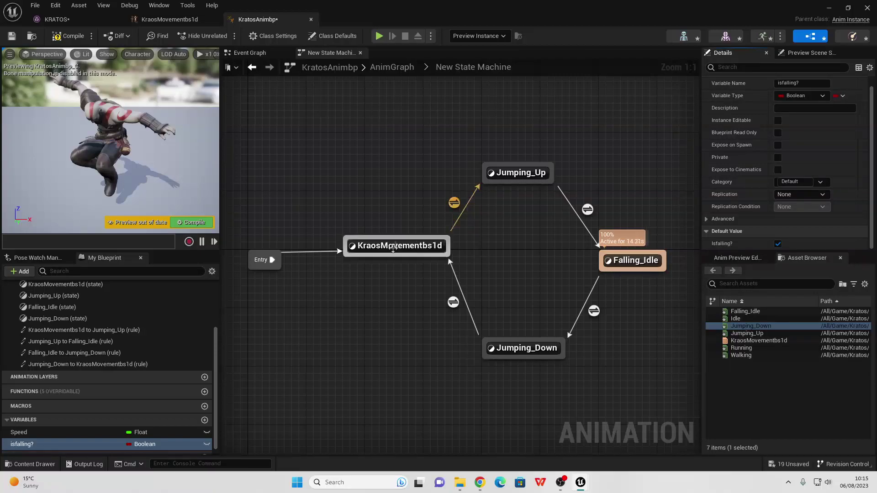
left_click(778, 244)
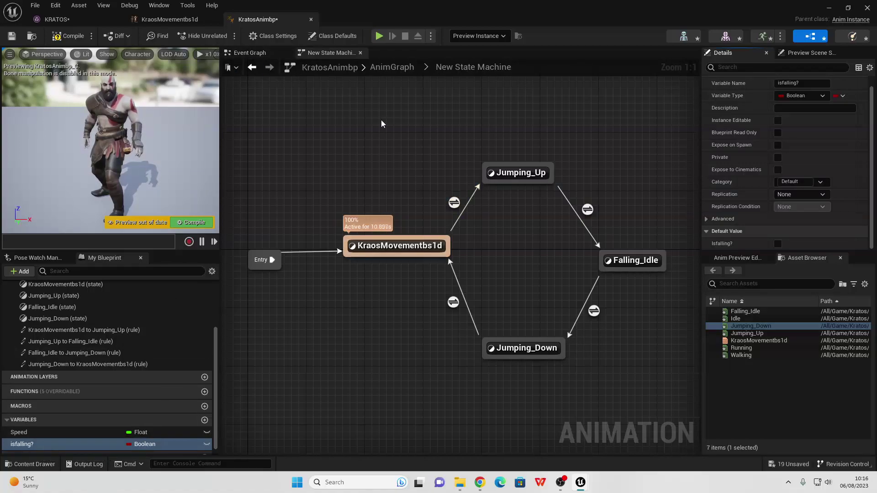
left_click(250, 53)
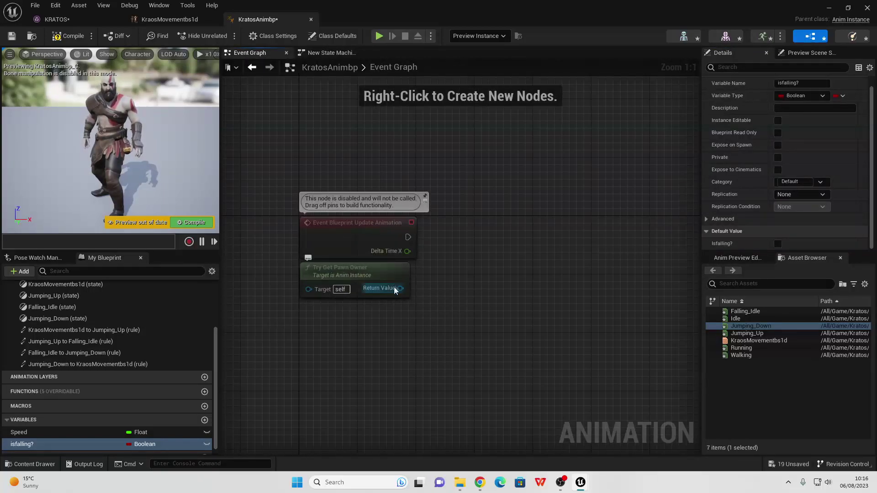
Step: From Try Get Pawn Owner, add Get Velocity and feed it into a Vector Length node
left_click_drag(401, 288, 505, 274)
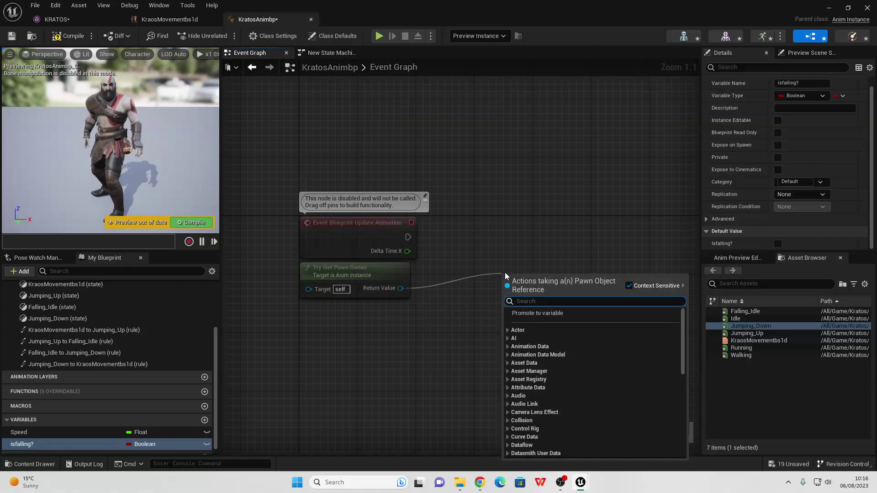
type("get velocity")
key("Return")
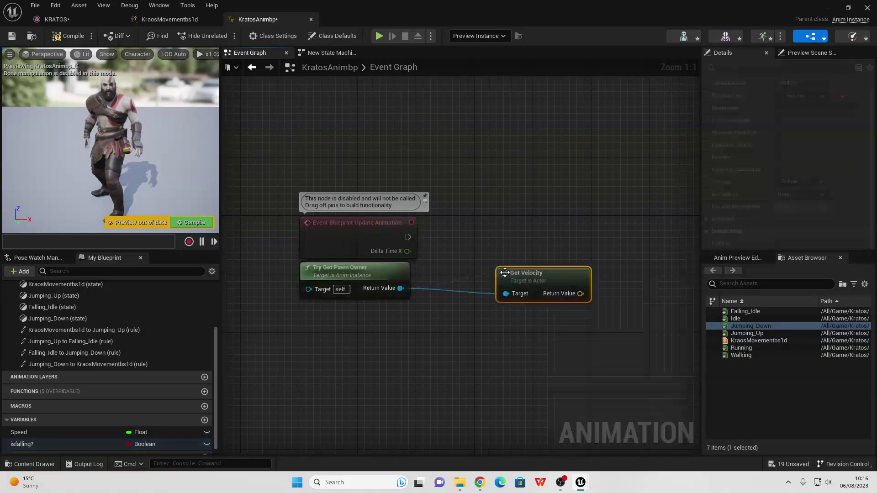
right_click_drag(471, 246, 308, 212)
left_click_drag(416, 260, 509, 252)
type("vector le")
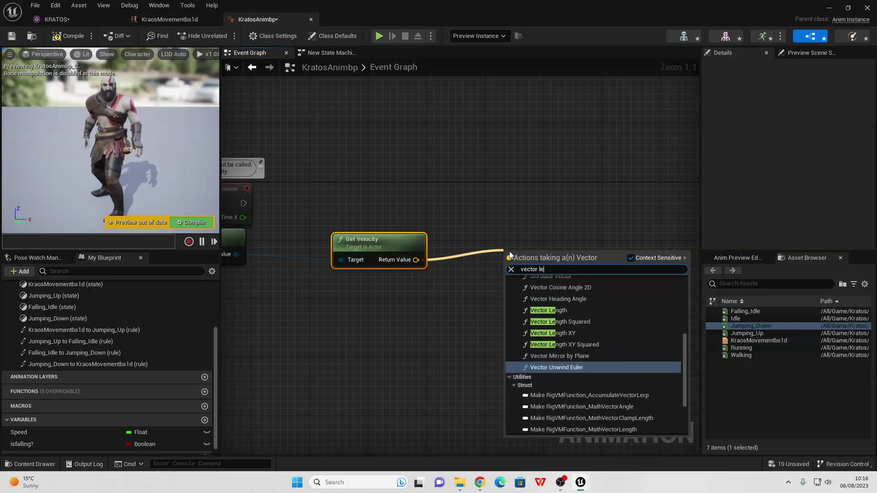
type("ng")
key("Return")
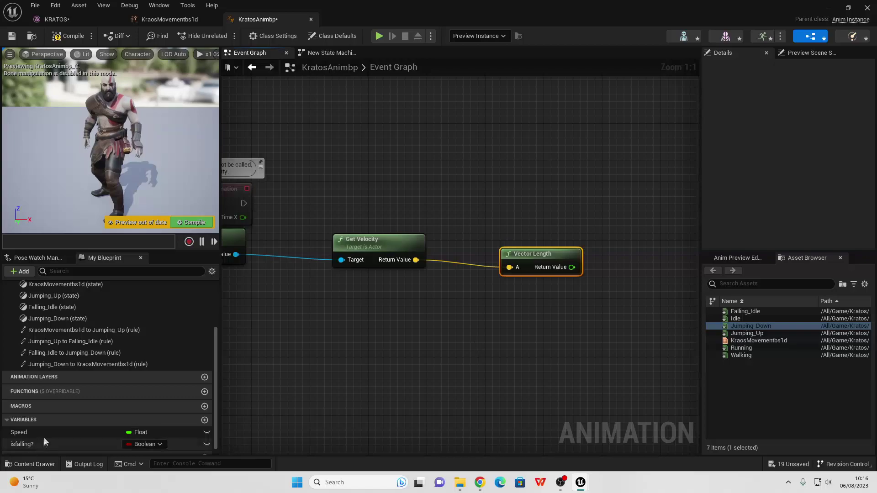
Step: Add a SET Speed node fed by the Vector Length result
left_click_drag(45, 434, 607, 163)
left_click(629, 187)
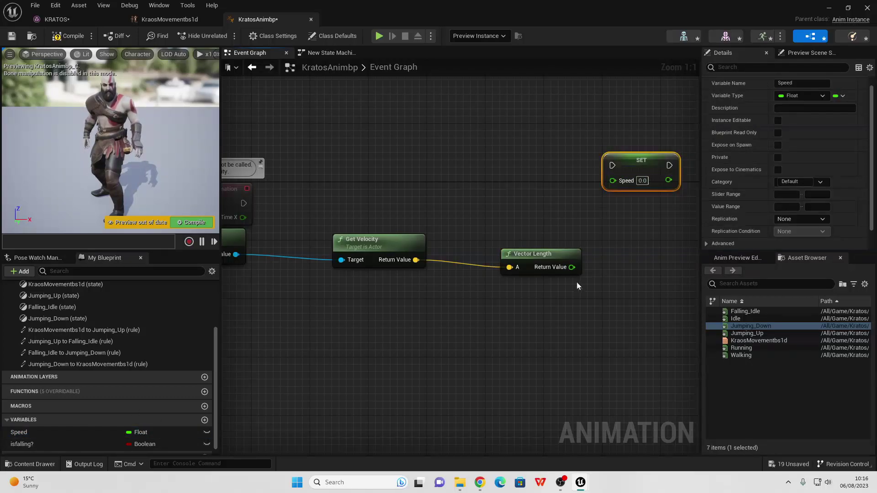
right_click_drag(287, 258, 376, 249)
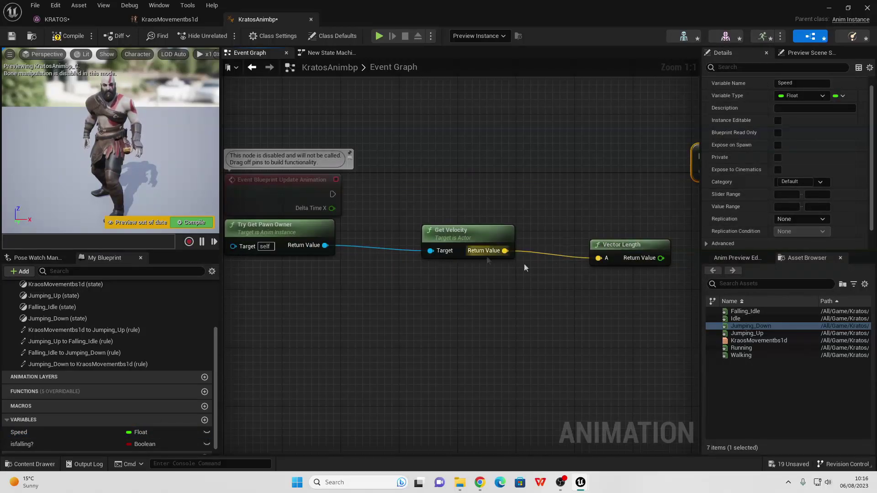
right_click_drag(585, 194, 505, 202)
left_click_drag(581, 266, 629, 179)
Step: Drive SET Speed from Event Blueprint Update Animation's exec and tidy the graph
right_click_drag(340, 198, 381, 201)
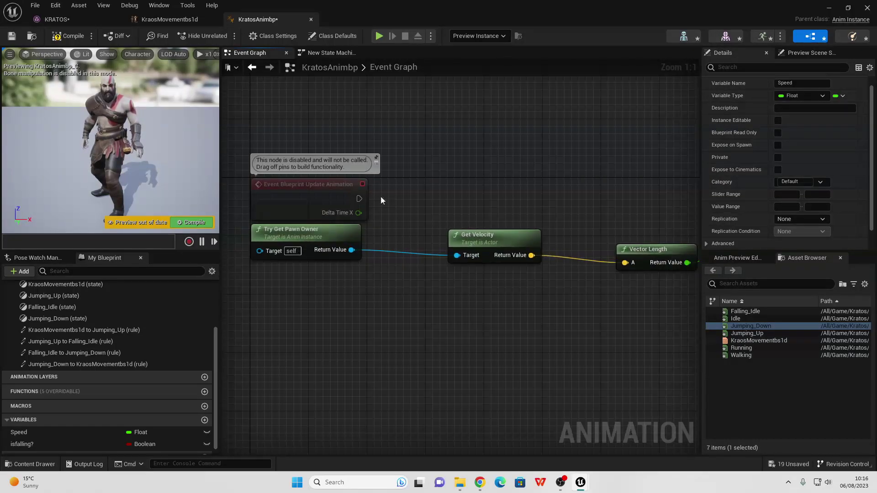
left_click_drag(357, 198, 621, 161)
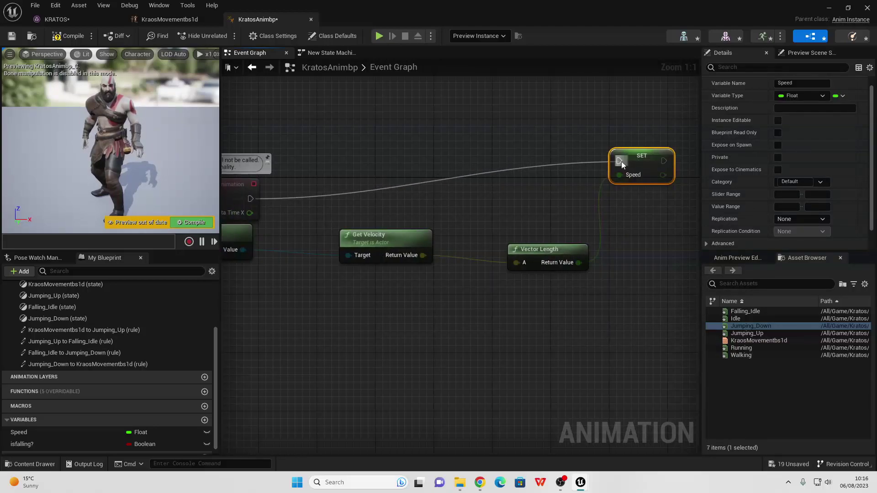
right_click_drag(397, 163, 483, 171)
left_click_drag(332, 189, 479, 137)
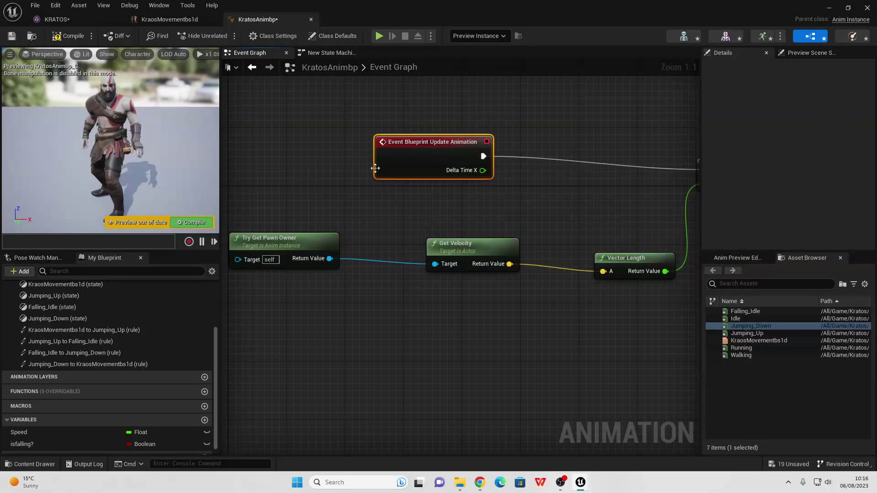
right_click_drag(456, 144, 234, 132)
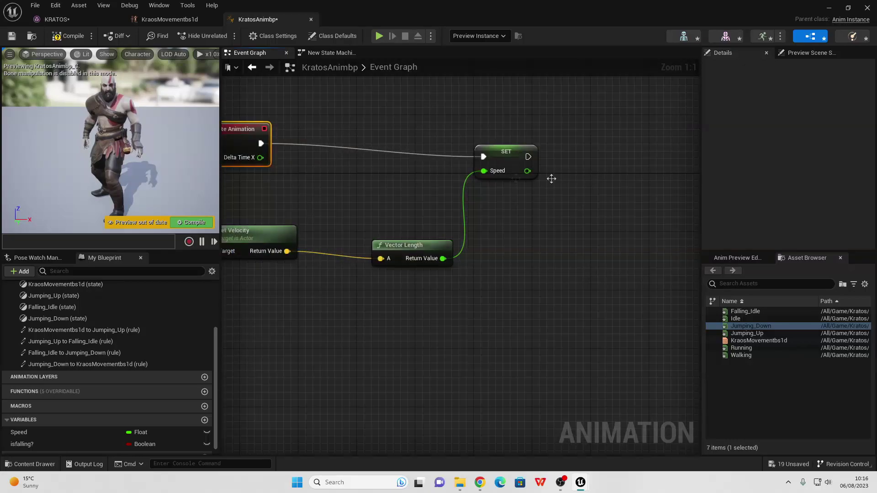
left_click(511, 155)
right_click_drag(408, 191, 576, 191)
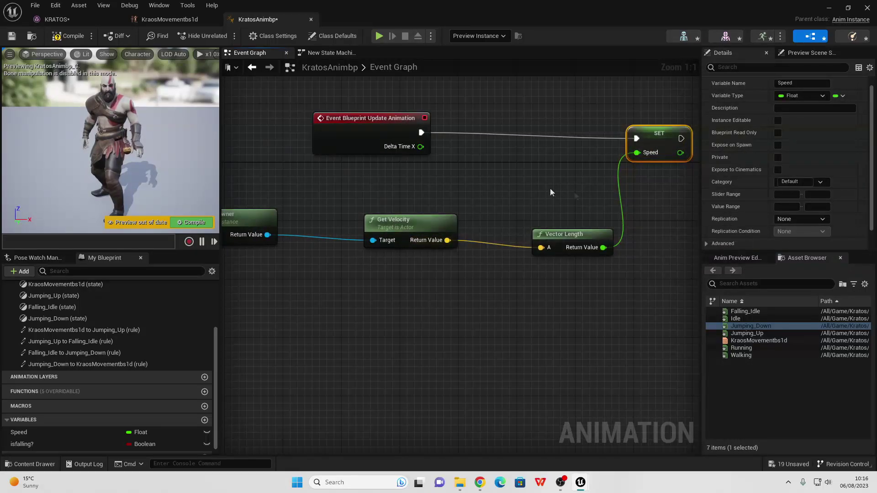
scroll(404, 166, "down", 2)
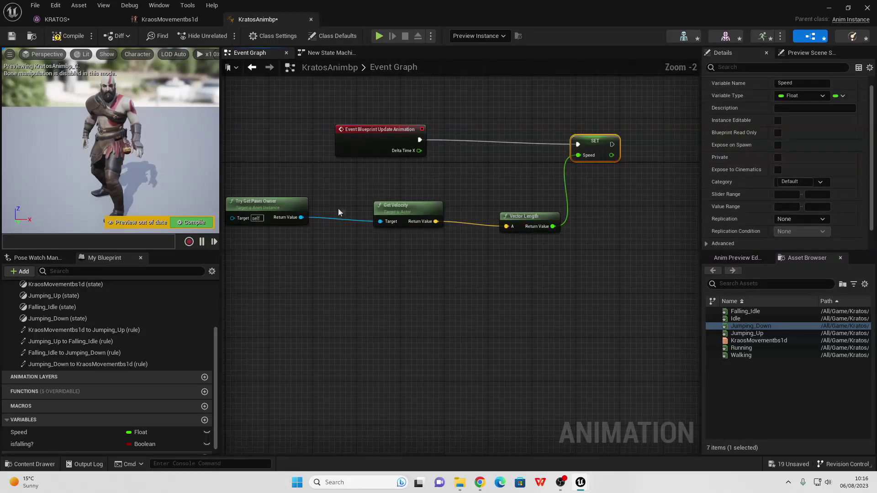
left_click_drag(301, 217, 415, 275)
Step: From the pawn owner, add Get Movement Component and an Is Falling node
type("get")
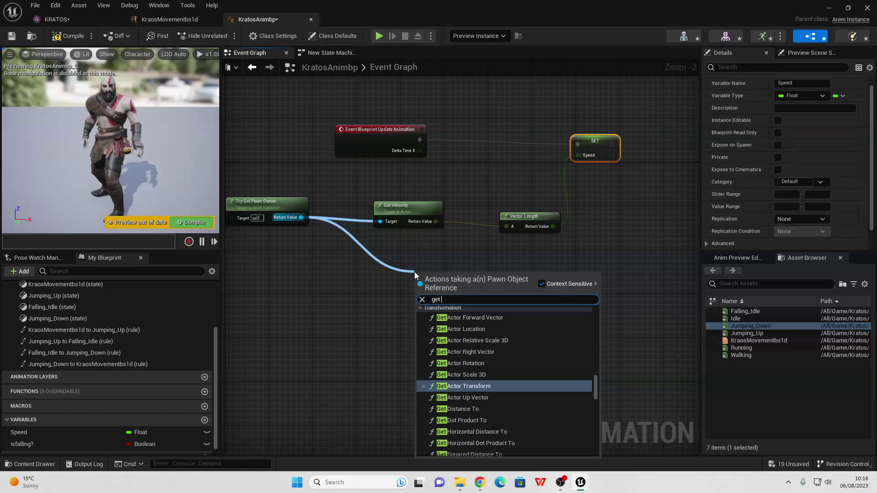
key("BackSpace")
key("BackSpace")
key("BackSpace")
type("get movemen")
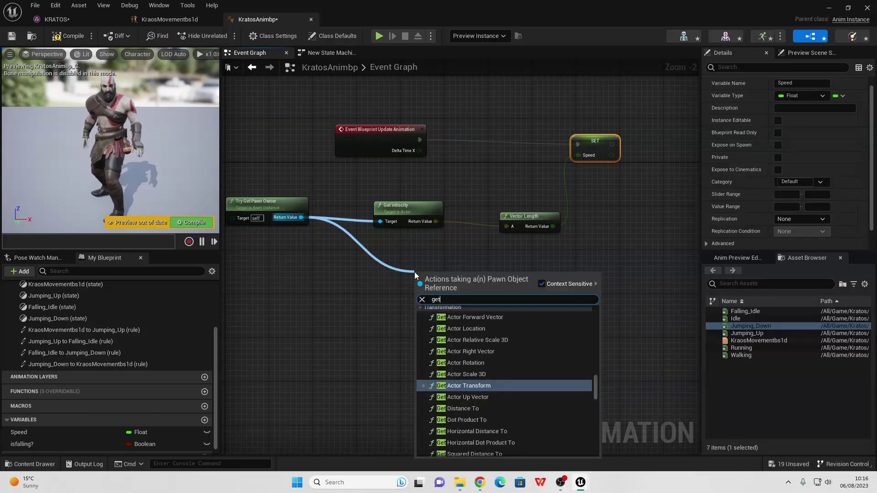
key("Down")
key("Down")
key("Down")
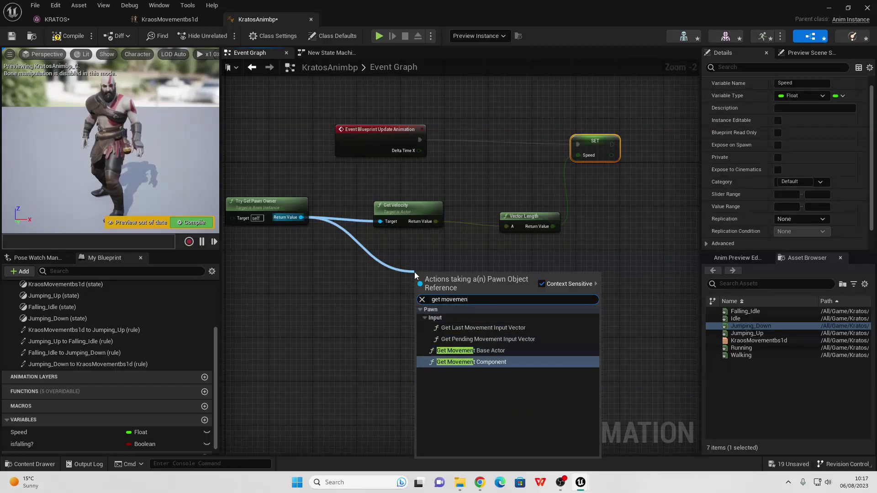
key("Return")
left_click_drag(486, 282, 572, 270)
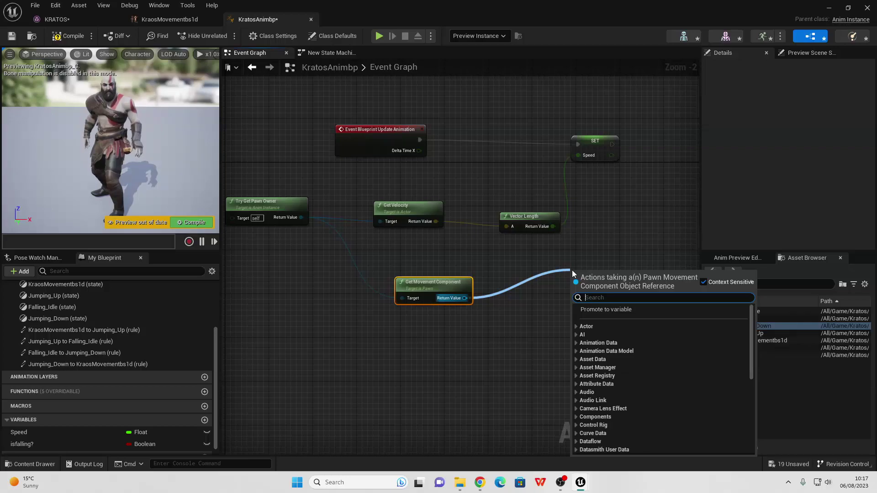
type("is falling")
key("Return")
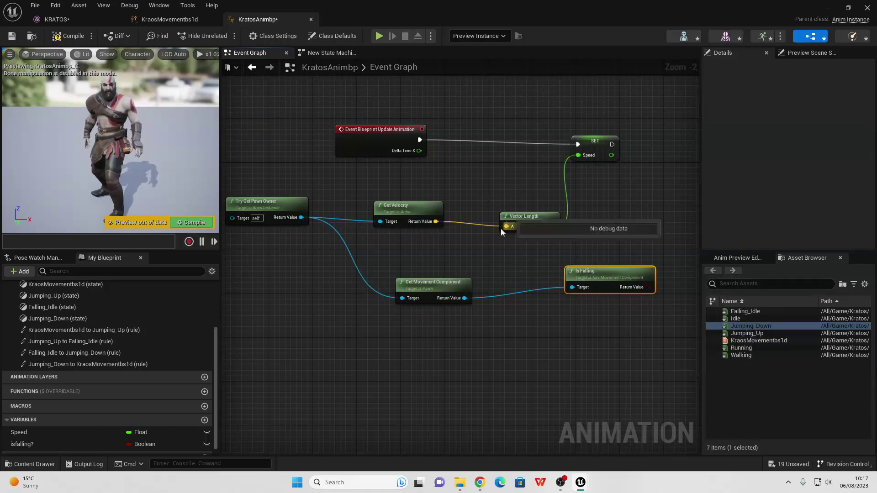
Step: Set isfalling? from Is Falling's result, chained after the SET Speed node
right_click_drag(653, 287, 492, 270)
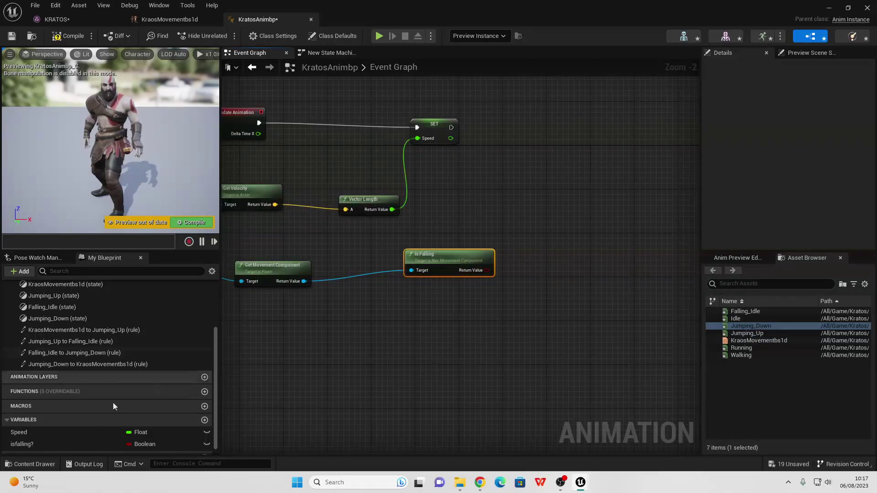
left_click_drag(32, 445, 284, 332)
left_click_drag(522, 118, 521, 119)
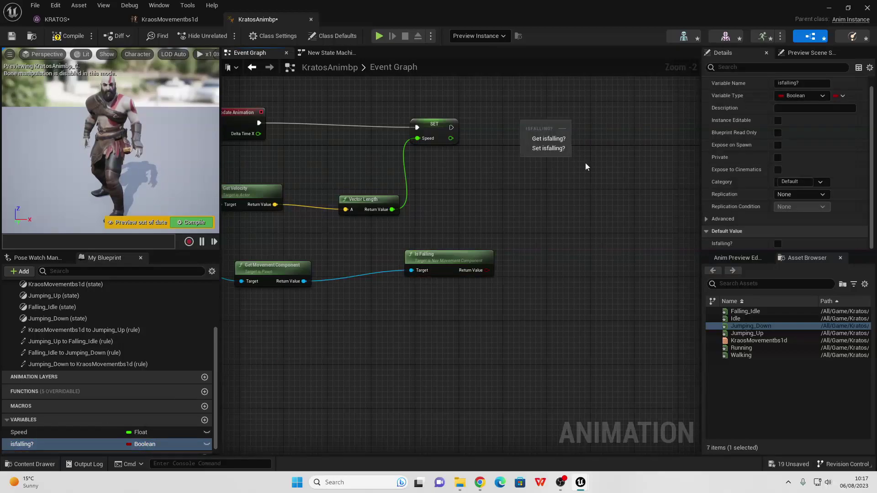
left_click(538, 151)
left_click_drag(487, 271, 528, 138)
left_click_drag(457, 127, 528, 128)
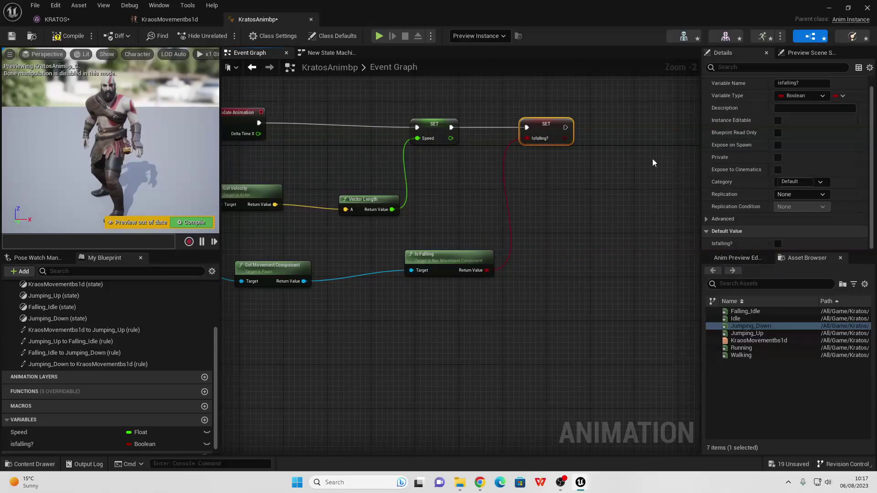
Step: Compile the animation blueprint and return to the level editor
left_click(73, 36)
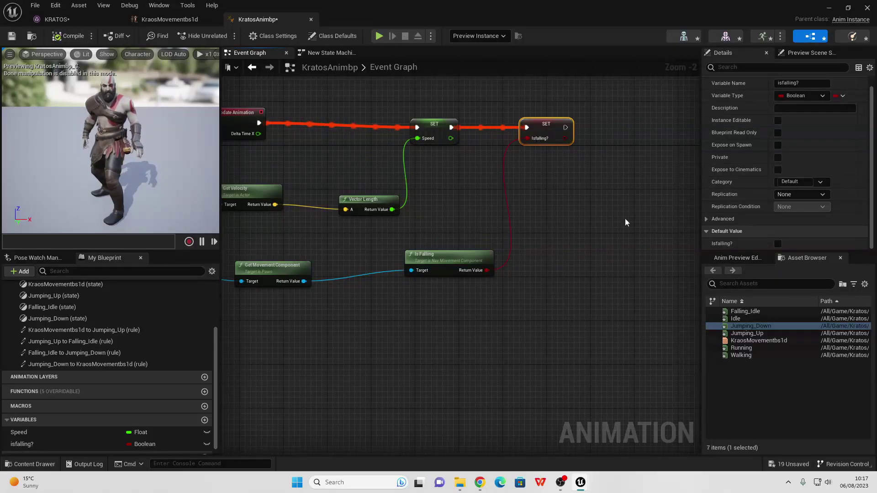
right_click_drag(424, 226, 592, 244)
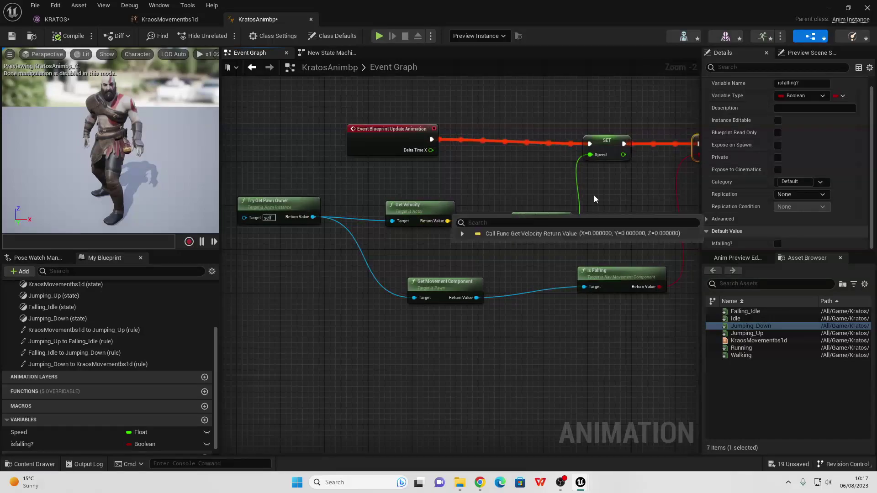
left_click(829, 7)
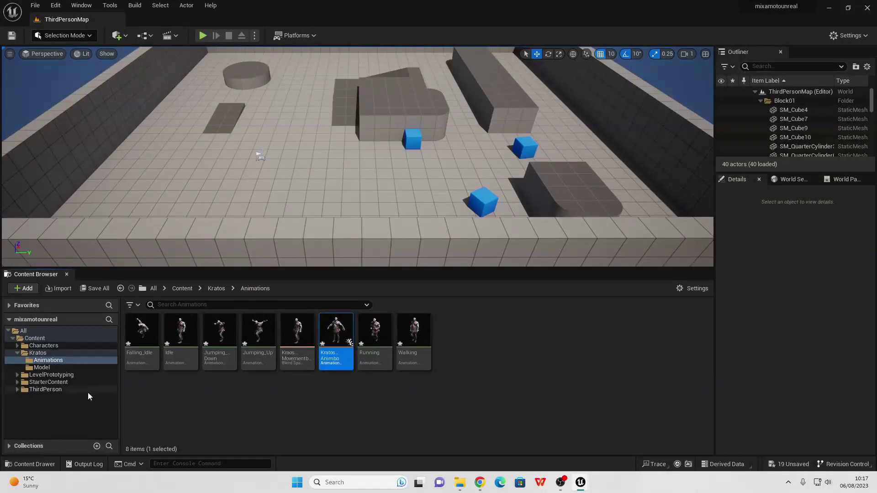
Step: Open BP_ThirdPersonCharacter from the ThirdPerson Blueprints folder
left_click(65, 346)
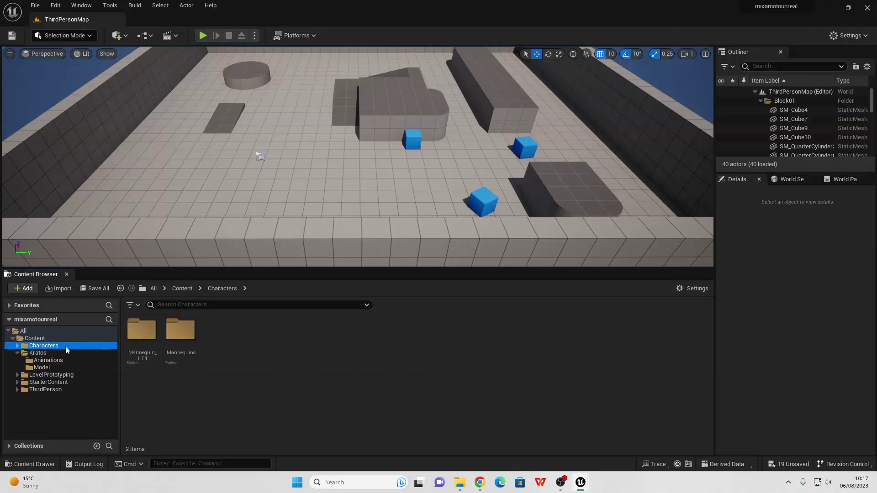
left_click(56, 382)
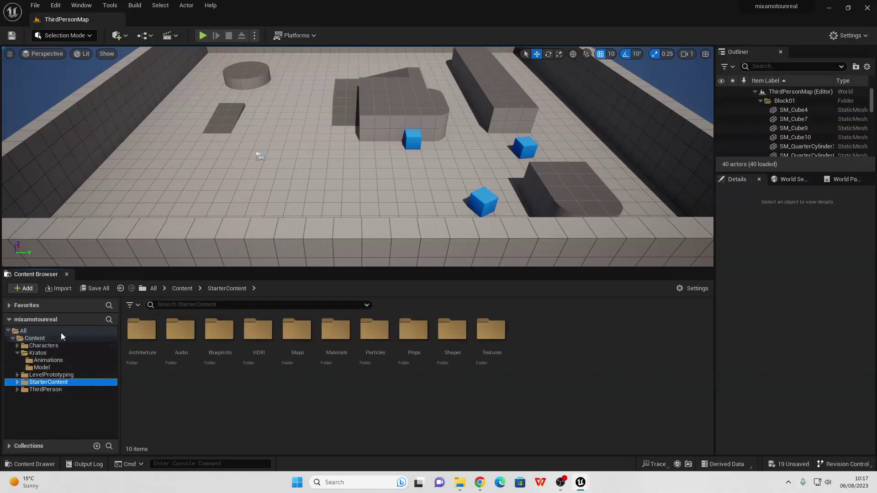
left_click(59, 345)
left_click(74, 389)
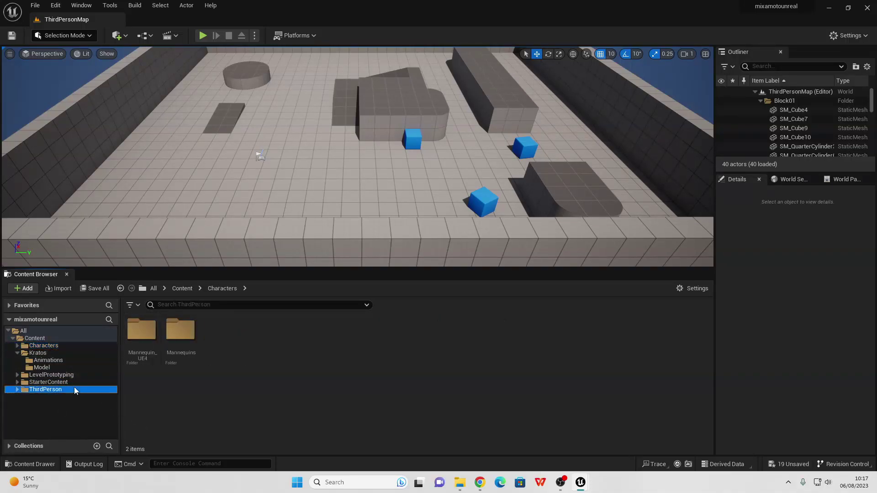
double_click(142, 341)
left_click(142, 343)
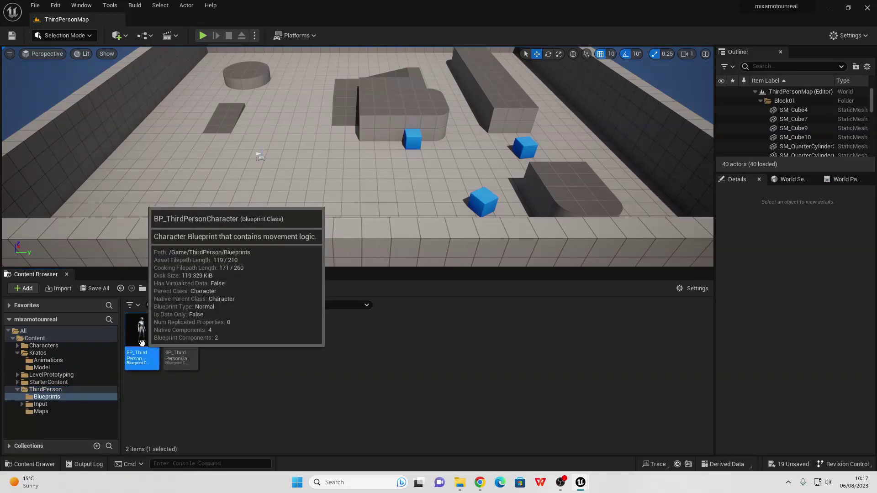
double_click(142, 343)
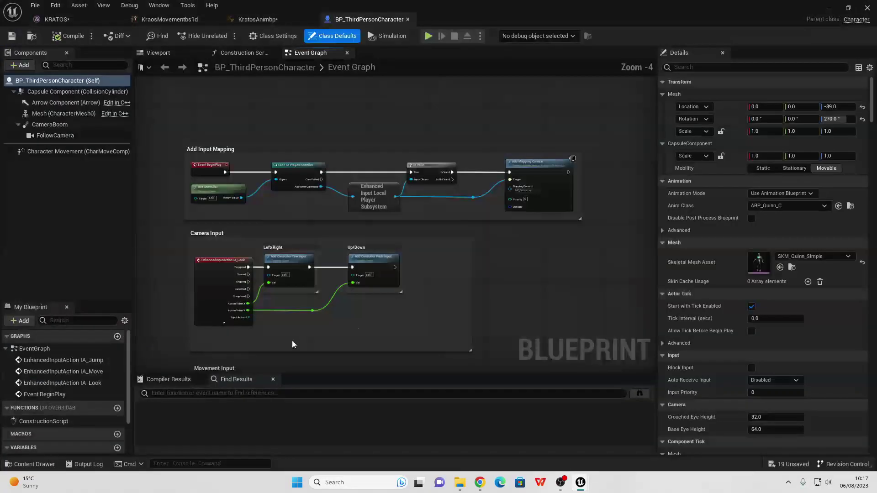
Step: In the viewport, assign the KRATOS skeletal mesh to the Mesh component
left_click(159, 53)
left_click_drag(473, 182, 454, 147)
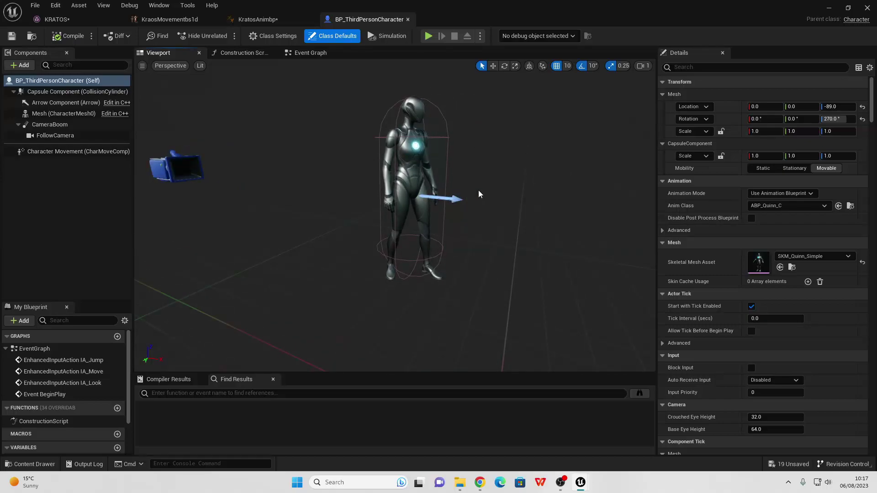
left_click(395, 154)
left_click(804, 306)
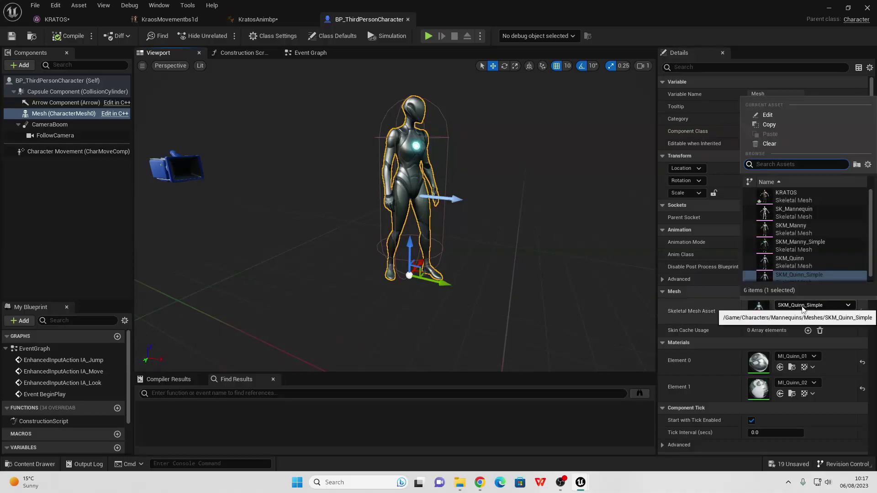
left_click(816, 201)
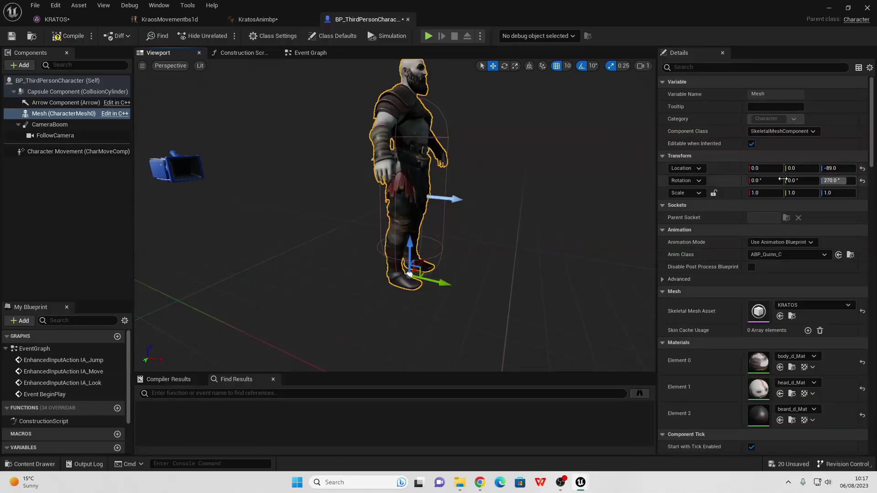
Step: Lock scale and shrink Kratos uniformly to 0.8825 to fit the collision capsule
left_click(713, 194)
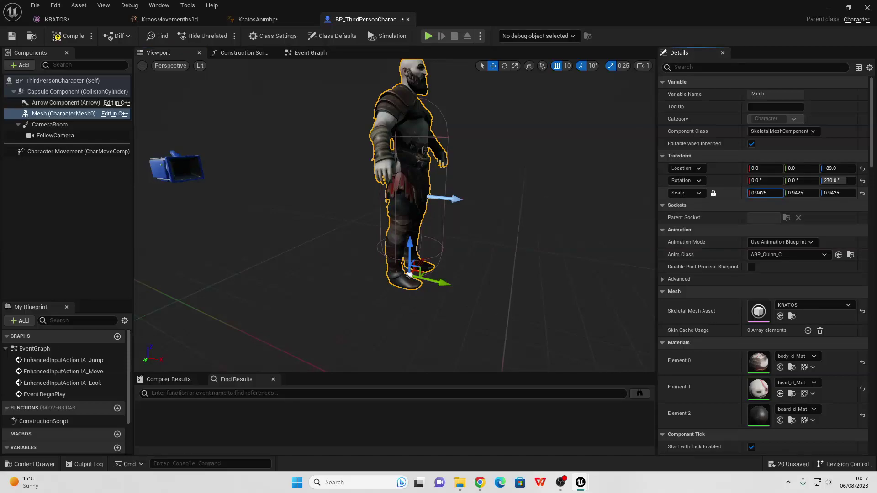
left_click_drag(765, 193, 770, 192)
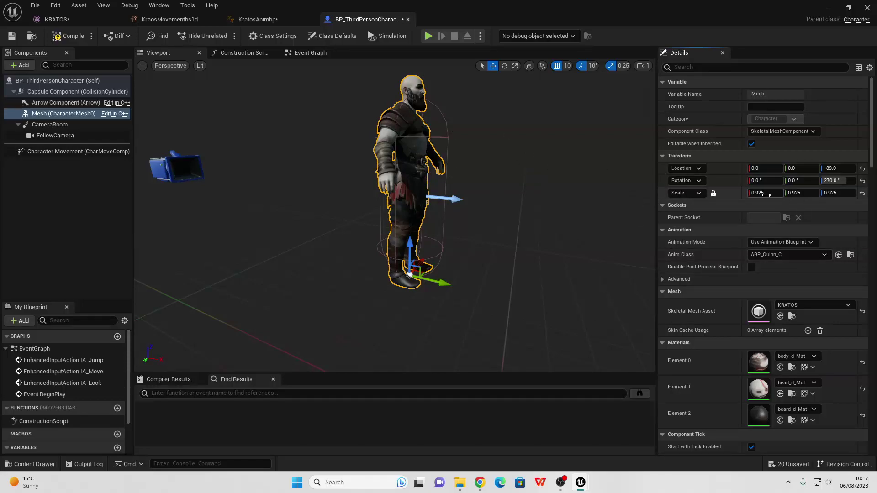
left_click_drag(765, 193, 771, 196)
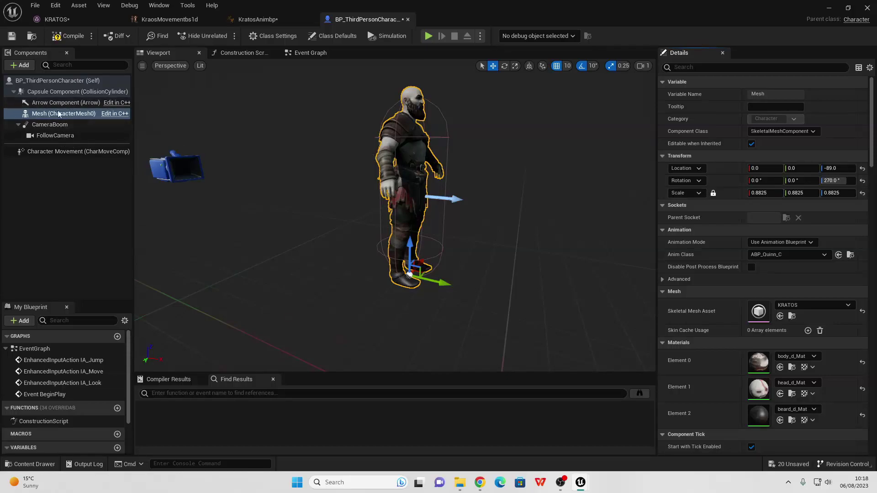
left_click(59, 91)
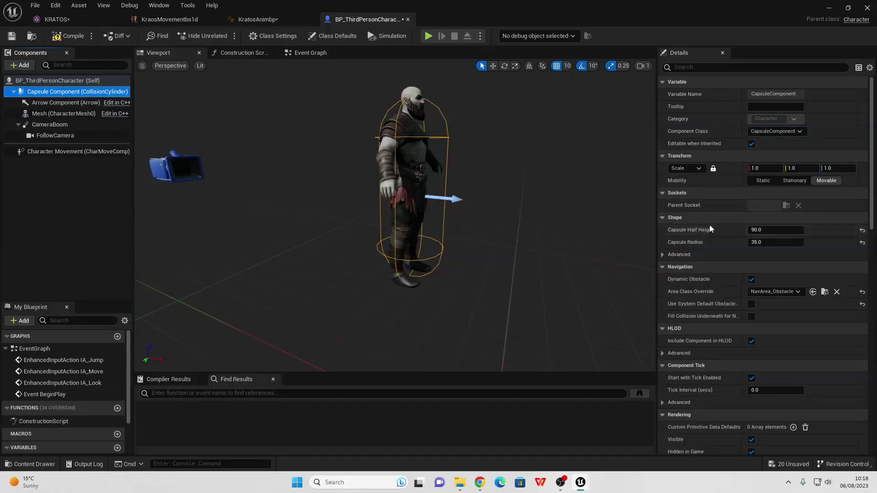
right_click_drag(454, 159, 453, 159)
key("f")
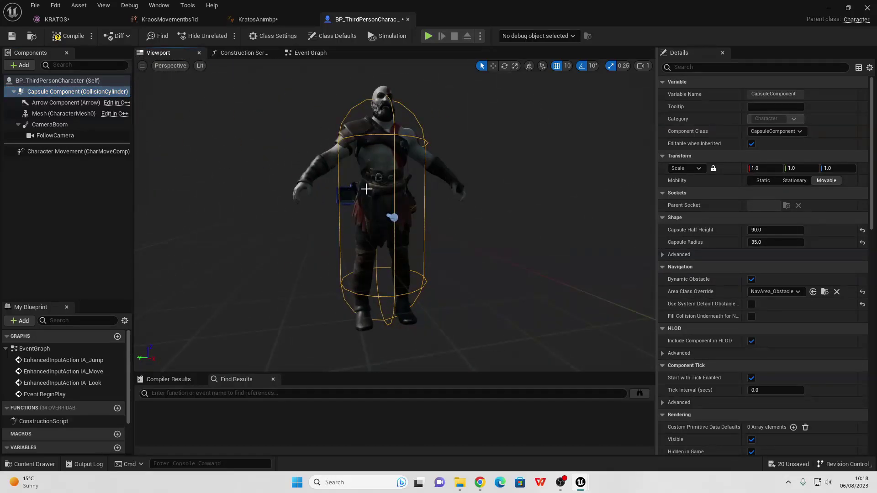
left_click(366, 188)
key("w")
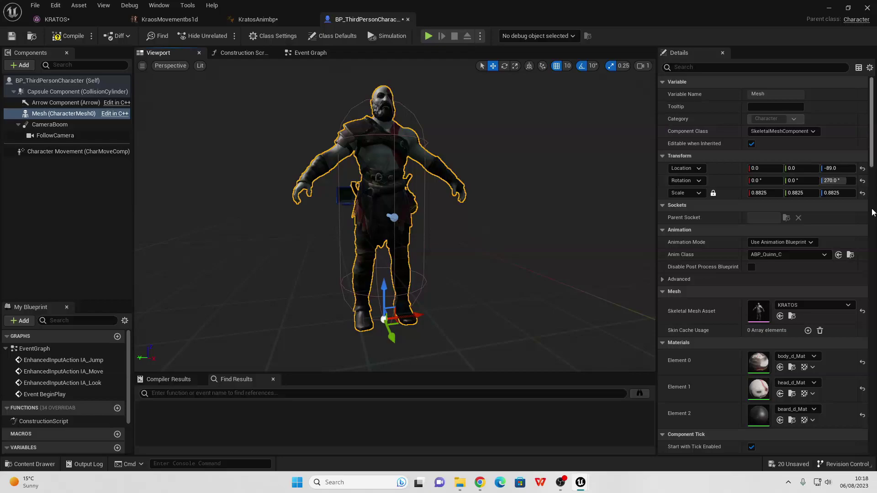
Step: Keep Animation Blueprint mode and set the Mesh's Anim Class to KratosAnimbp_C
left_click(782, 243)
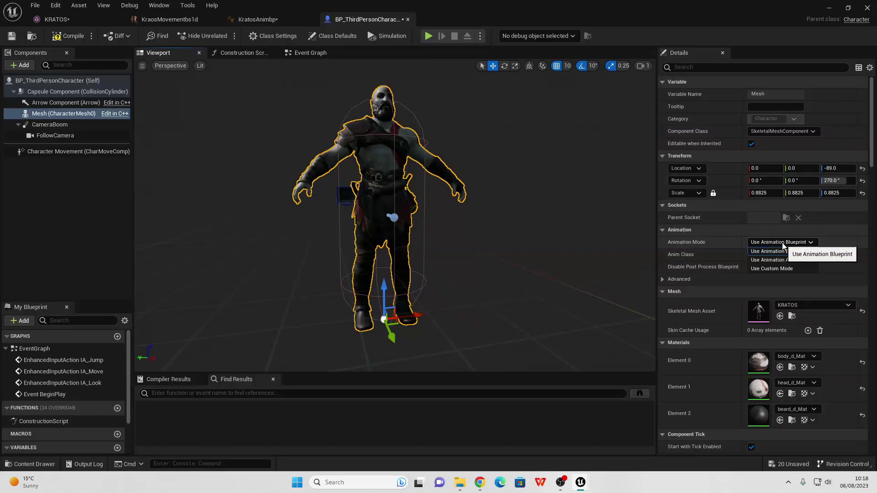
left_click(822, 256)
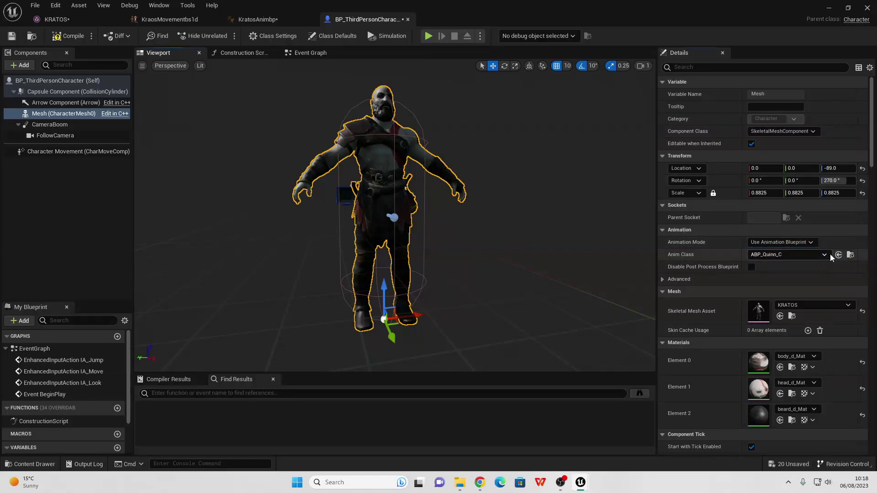
left_click(830, 254)
type("k")
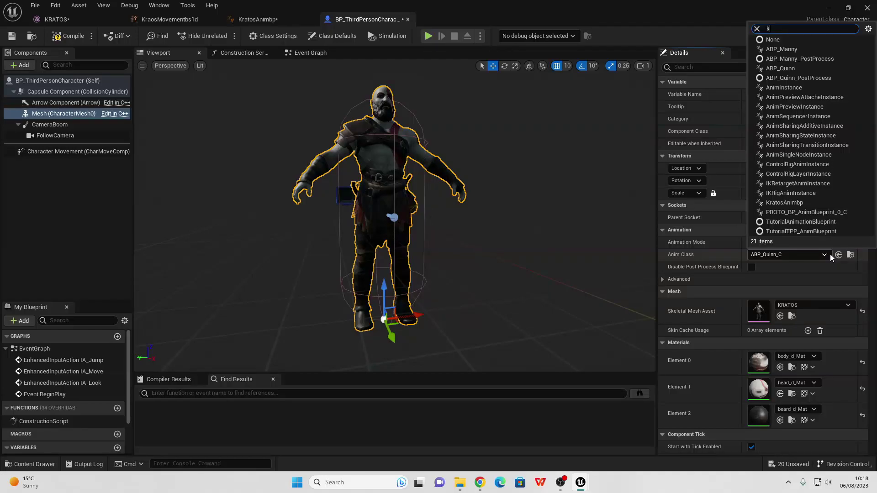
type("ra")
key("Return")
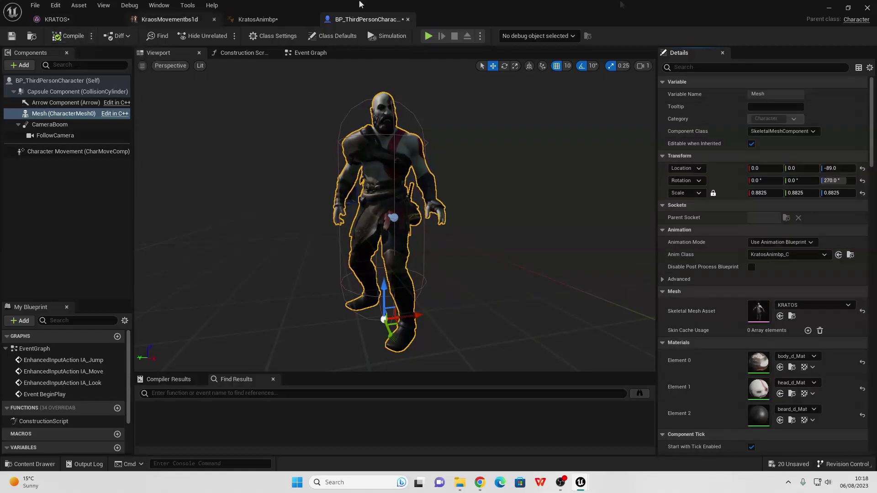
Step: Play the third-person map, run Kratos forward and make him jump
key("alt+Tab")
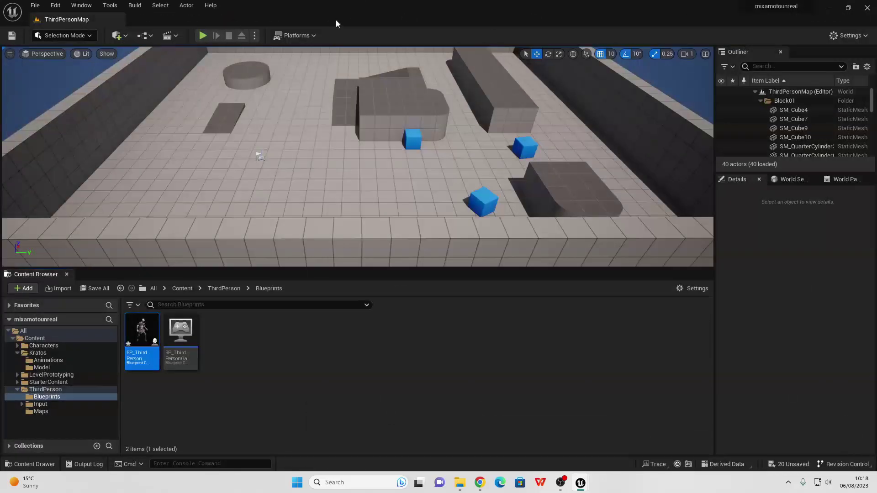
left_click(204, 35)
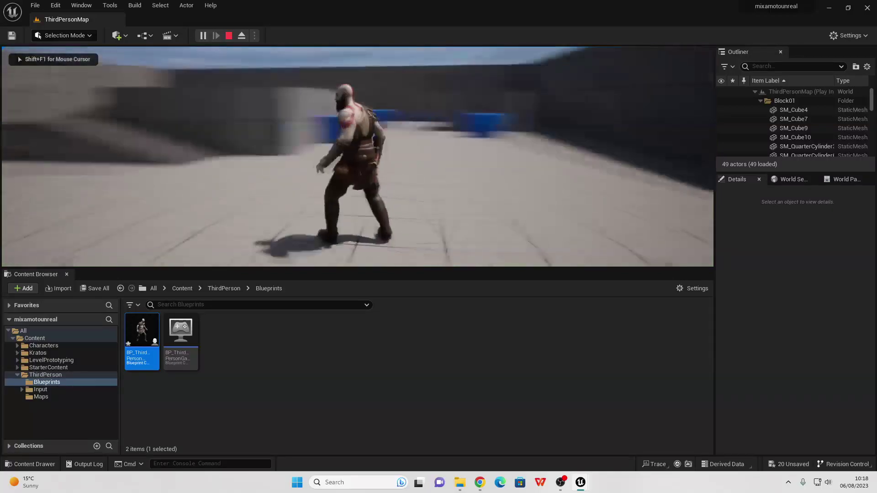
key("w")
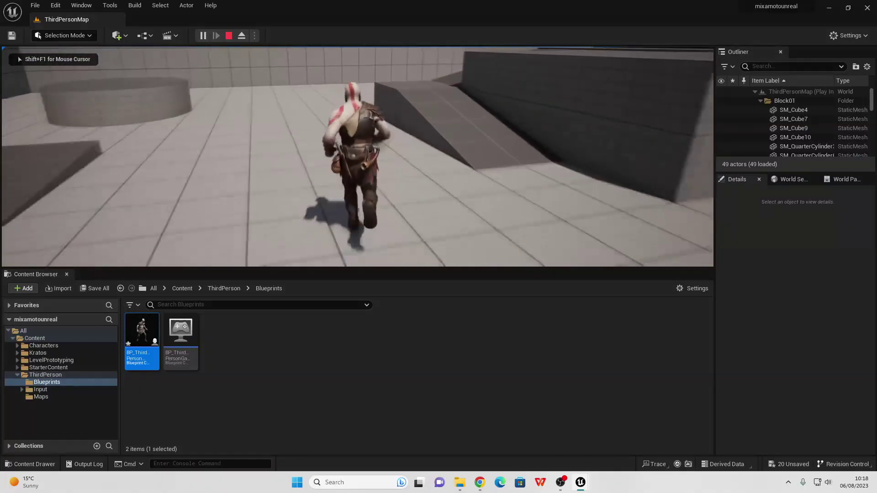
key("w")
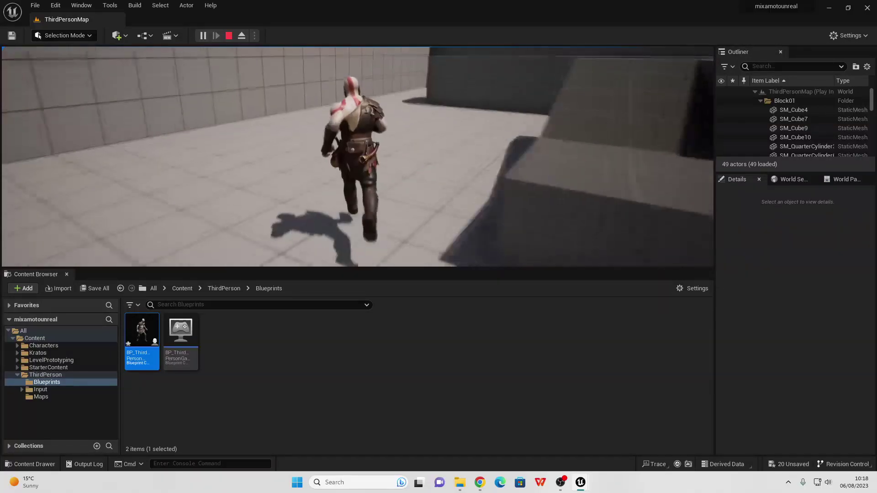
key("space")
Step: Steer Kratos in all directions, stopping to idle, then end the play session
key("s")
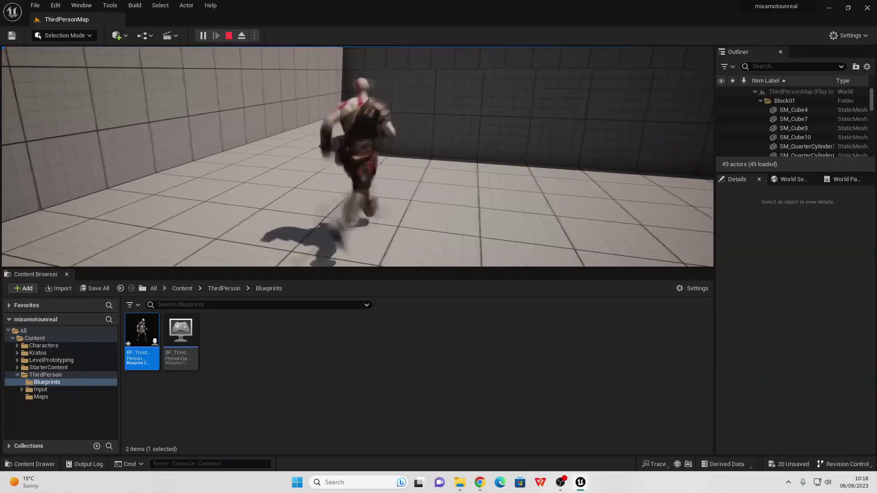
key("w")
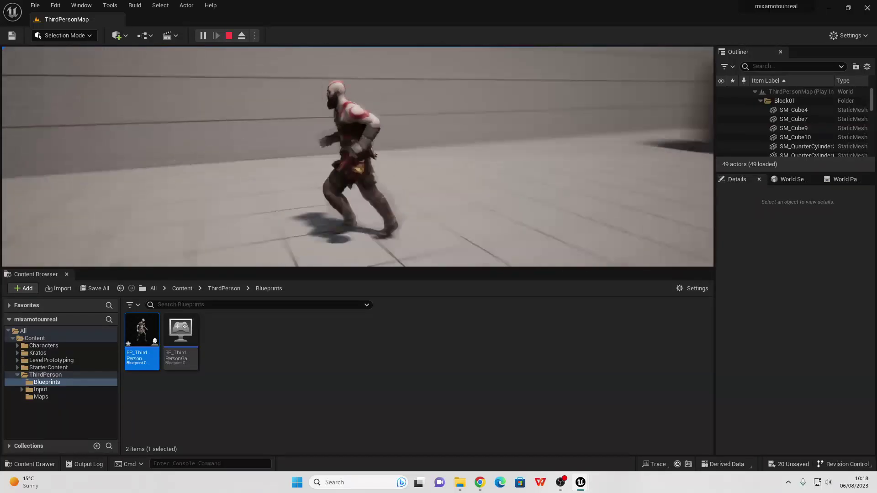
key("w")
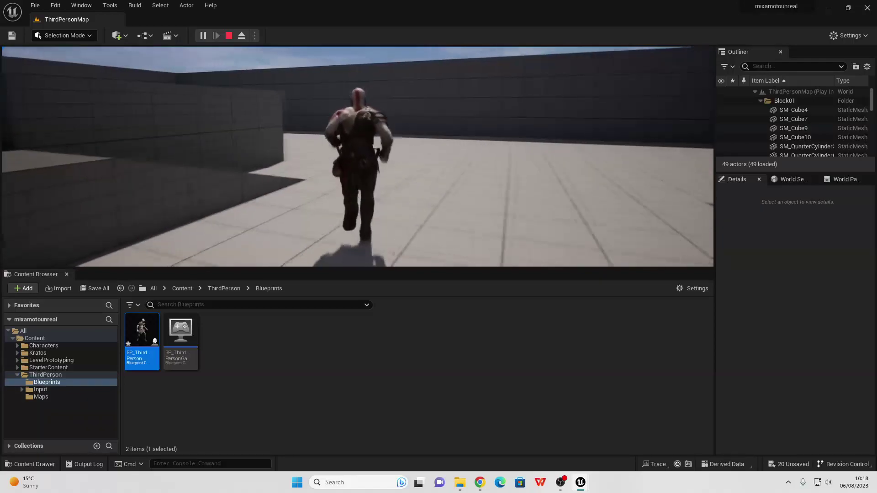
key("a")
key("s")
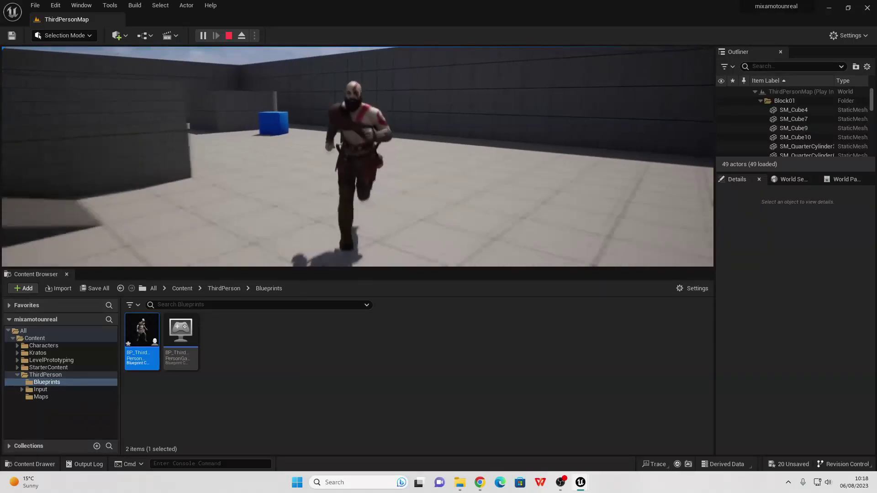
key("d")
key("s")
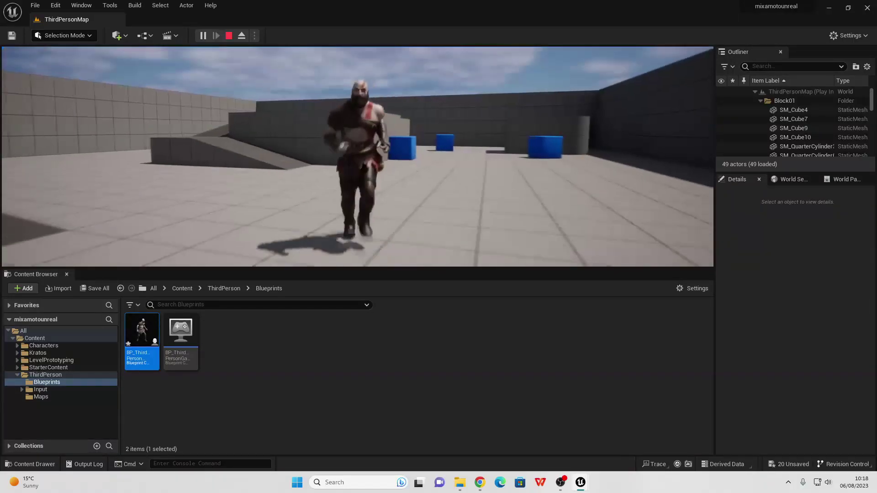
key("a")
key("w")
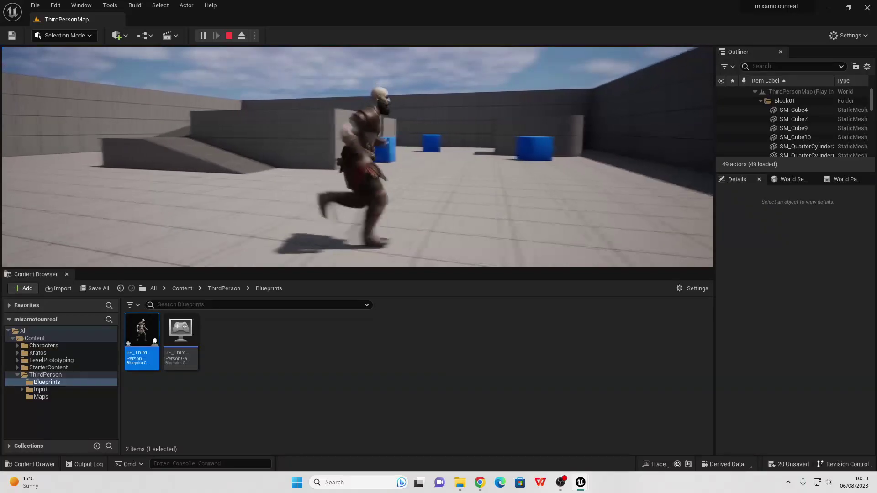
key("w")
key("a")
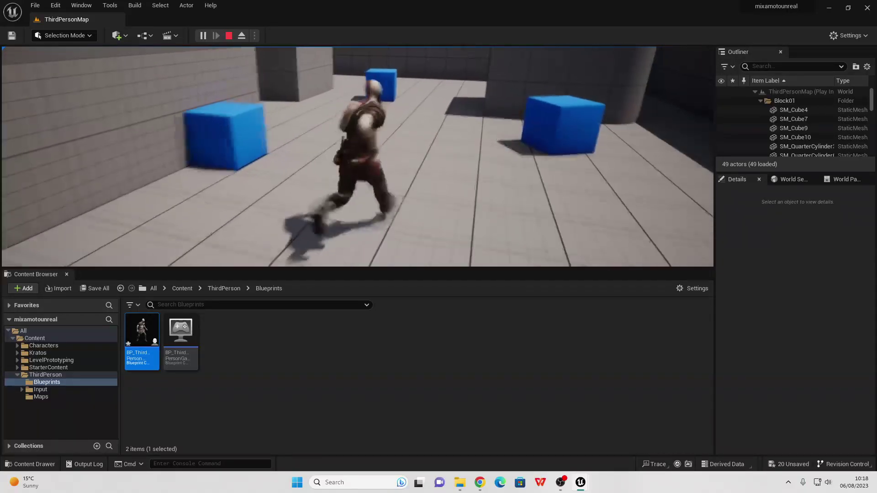
key("s")
key("w")
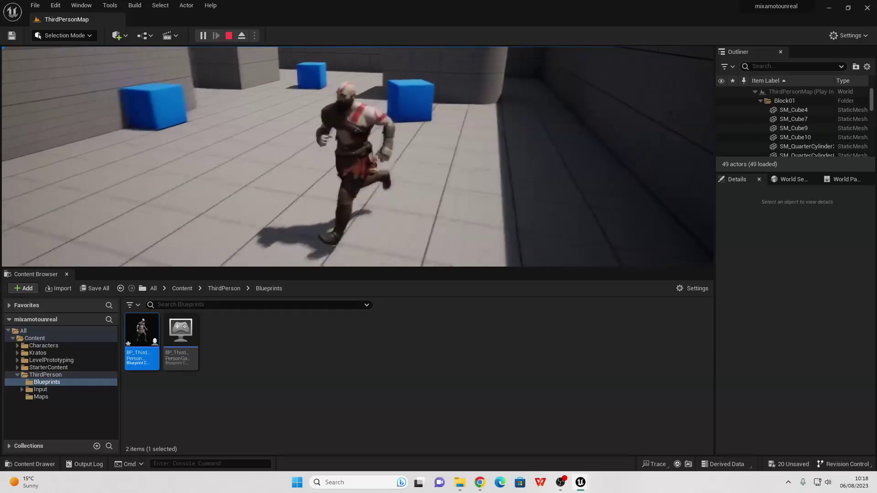
key("Escape")
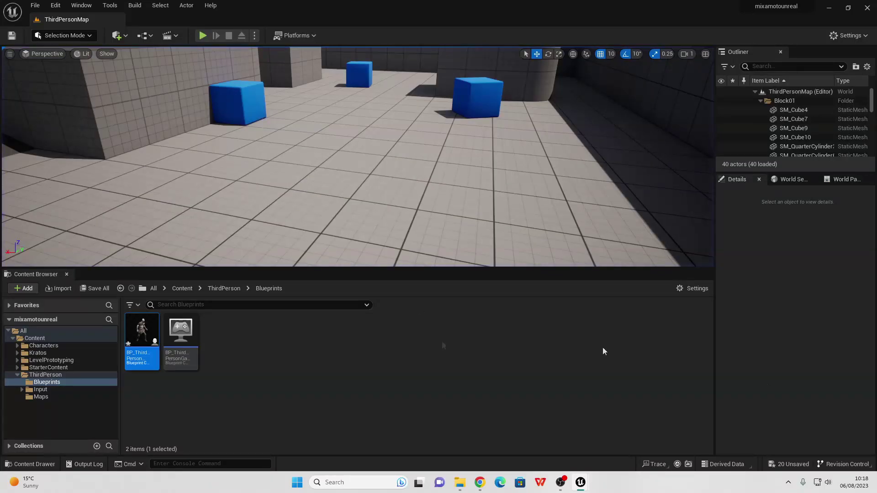
Step: Open the KraosMovementbs1d blend space from Content/Kratos/Animations
left_click(36, 353)
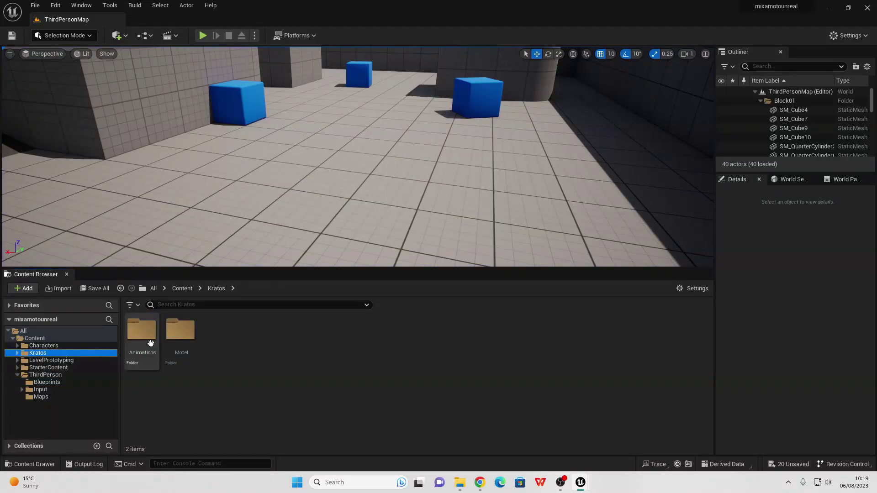
double_click(149, 341)
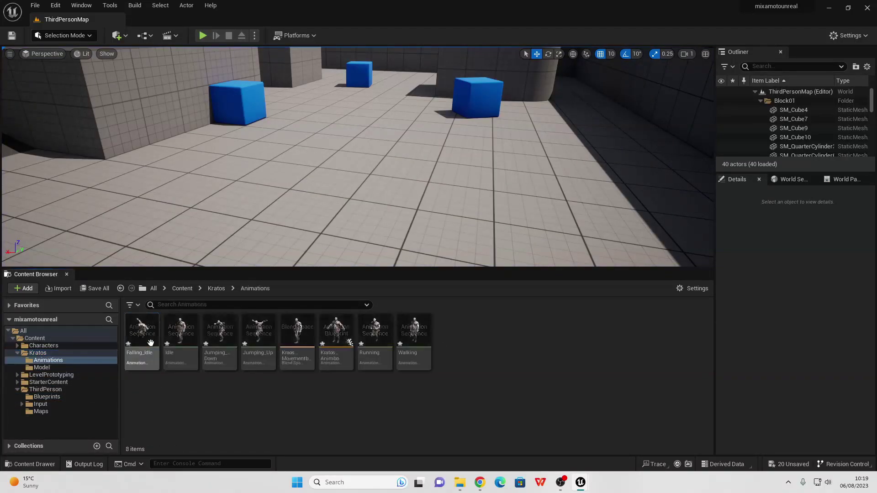
double_click(295, 341)
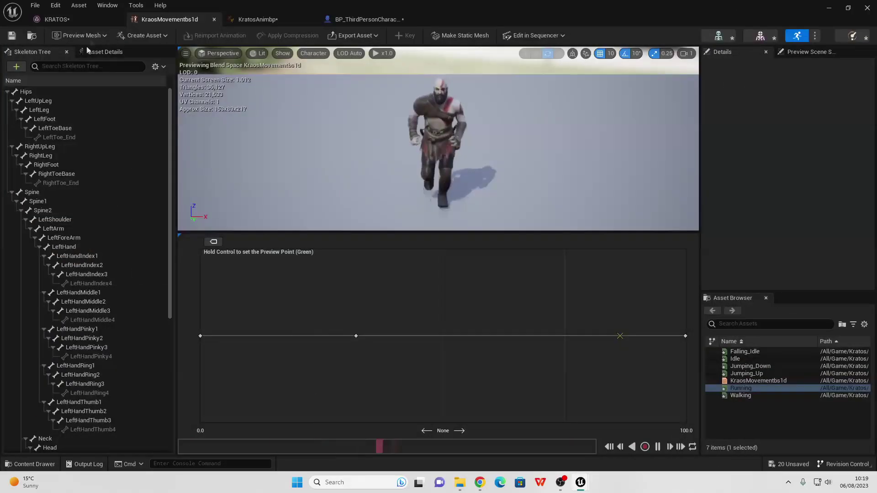
Step: Set its sample smoothing Weight Speed to 5.0, save, and close the editor
left_click(105, 52)
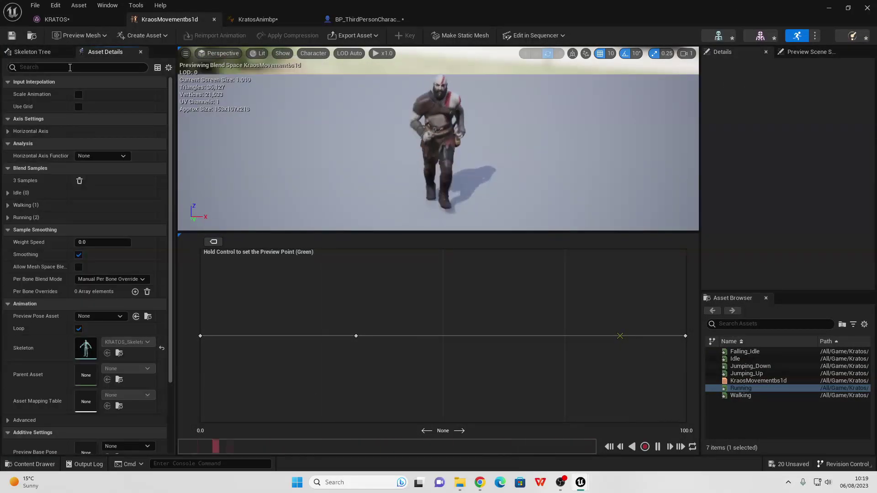
left_click(70, 68)
type("inte")
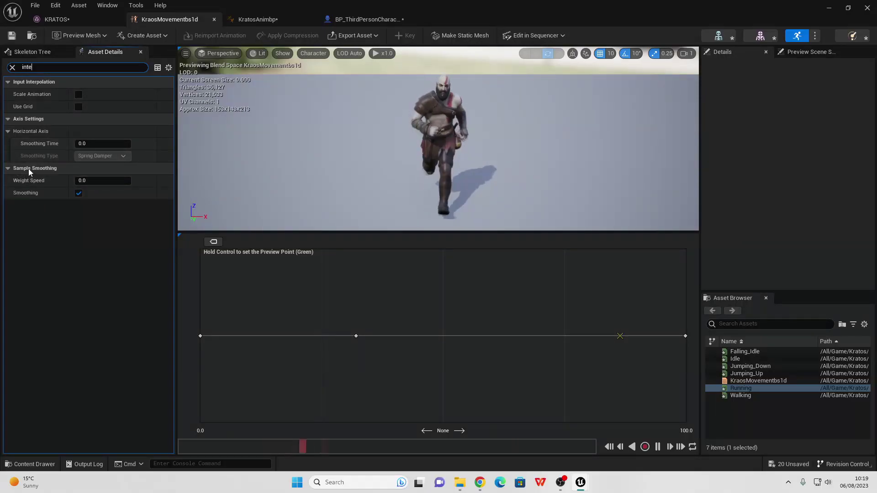
left_click(94, 181)
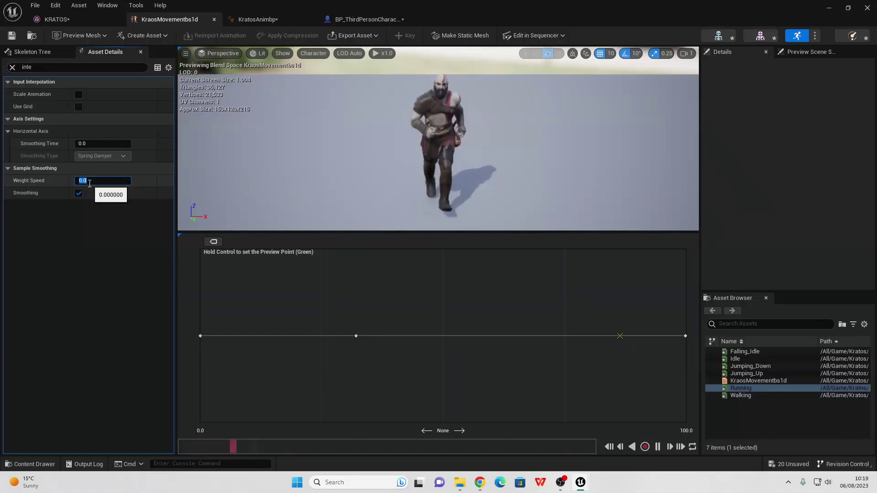
key("ctrl+s")
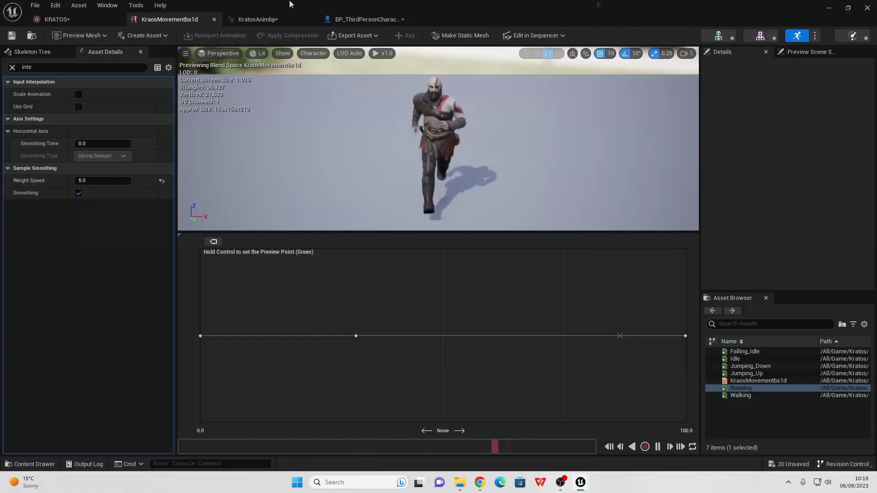
left_click(830, 8)
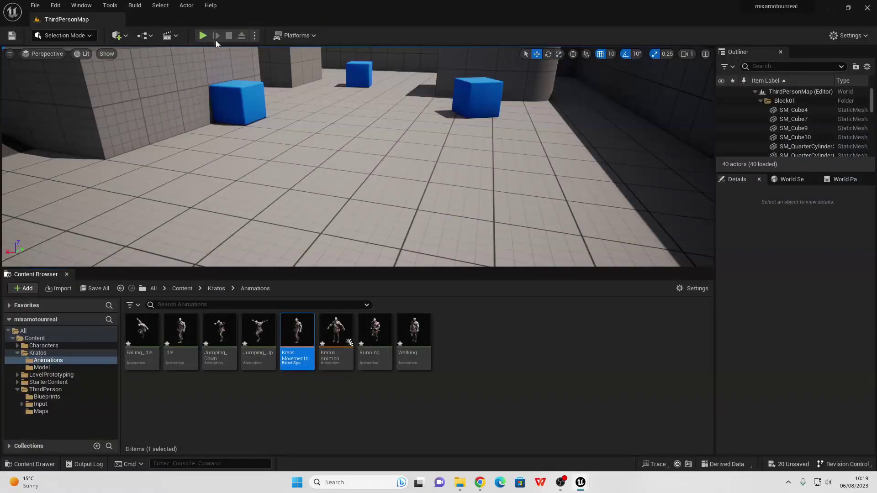
Step: Play the map, run Kratos up the ramp, jumping beside and off it, then across the open area
left_click(203, 36)
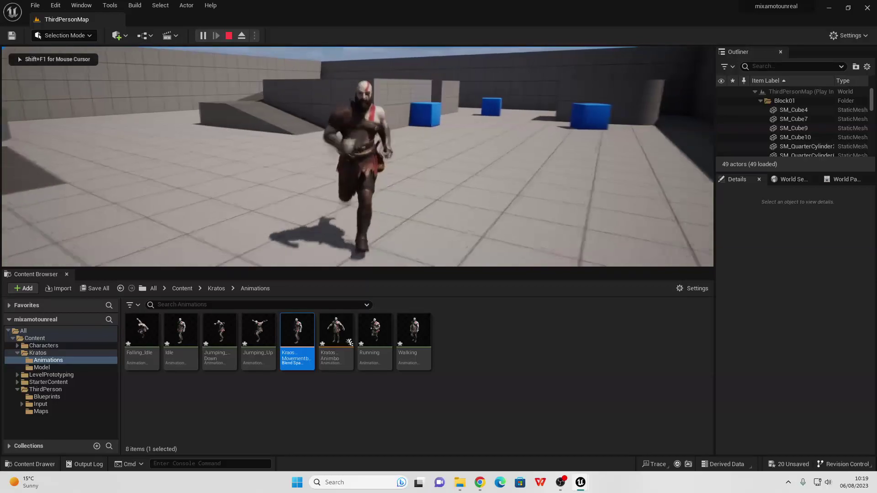
key("w")
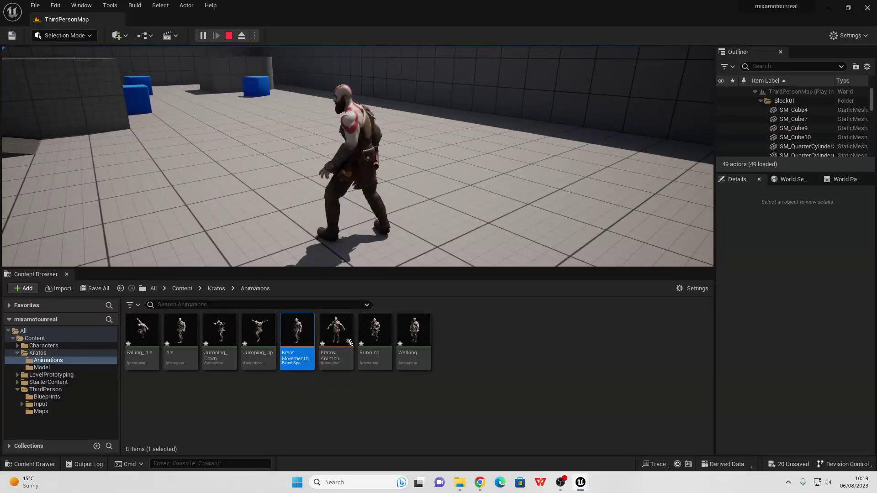
key("w")
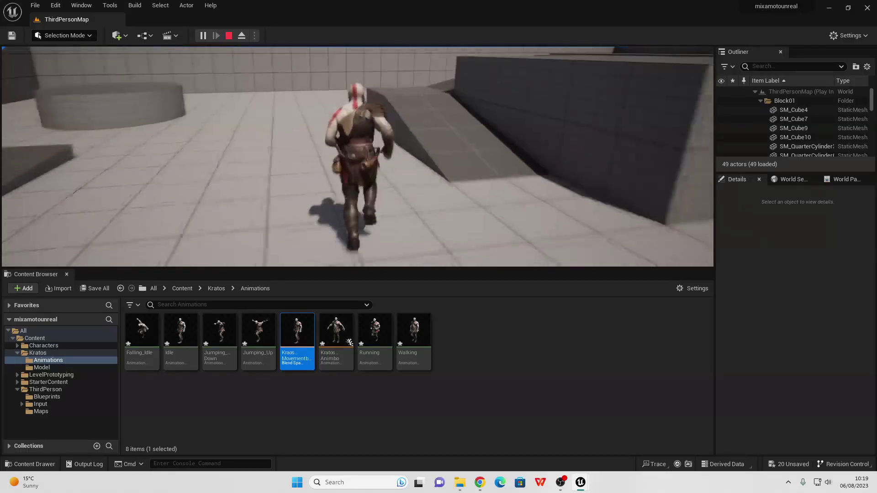
key("space")
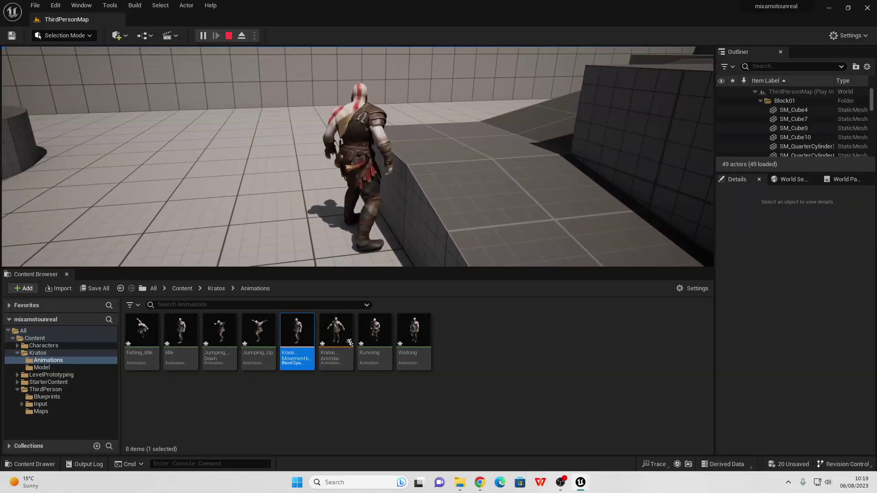
key("w")
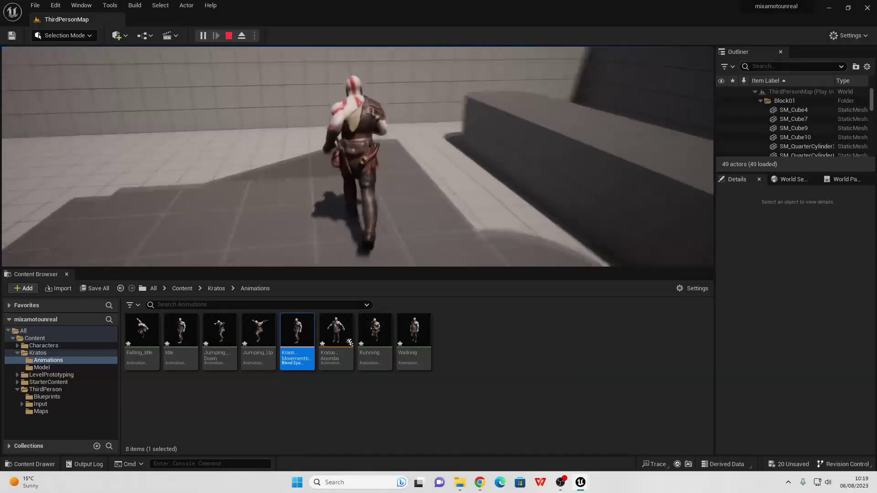
key("space")
key("s")
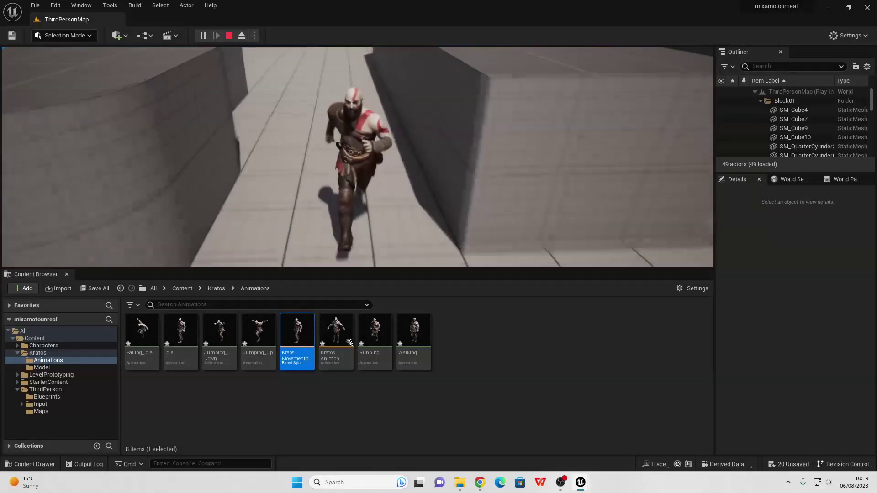
key("a")
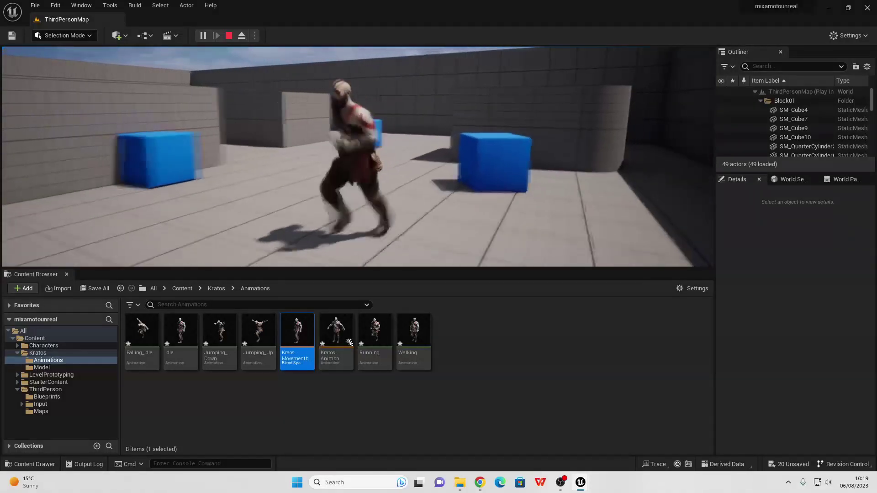
key("d")
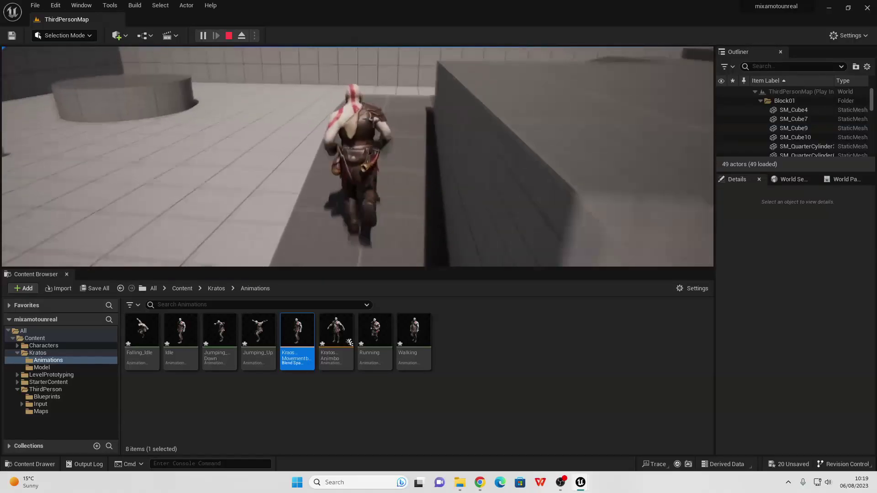